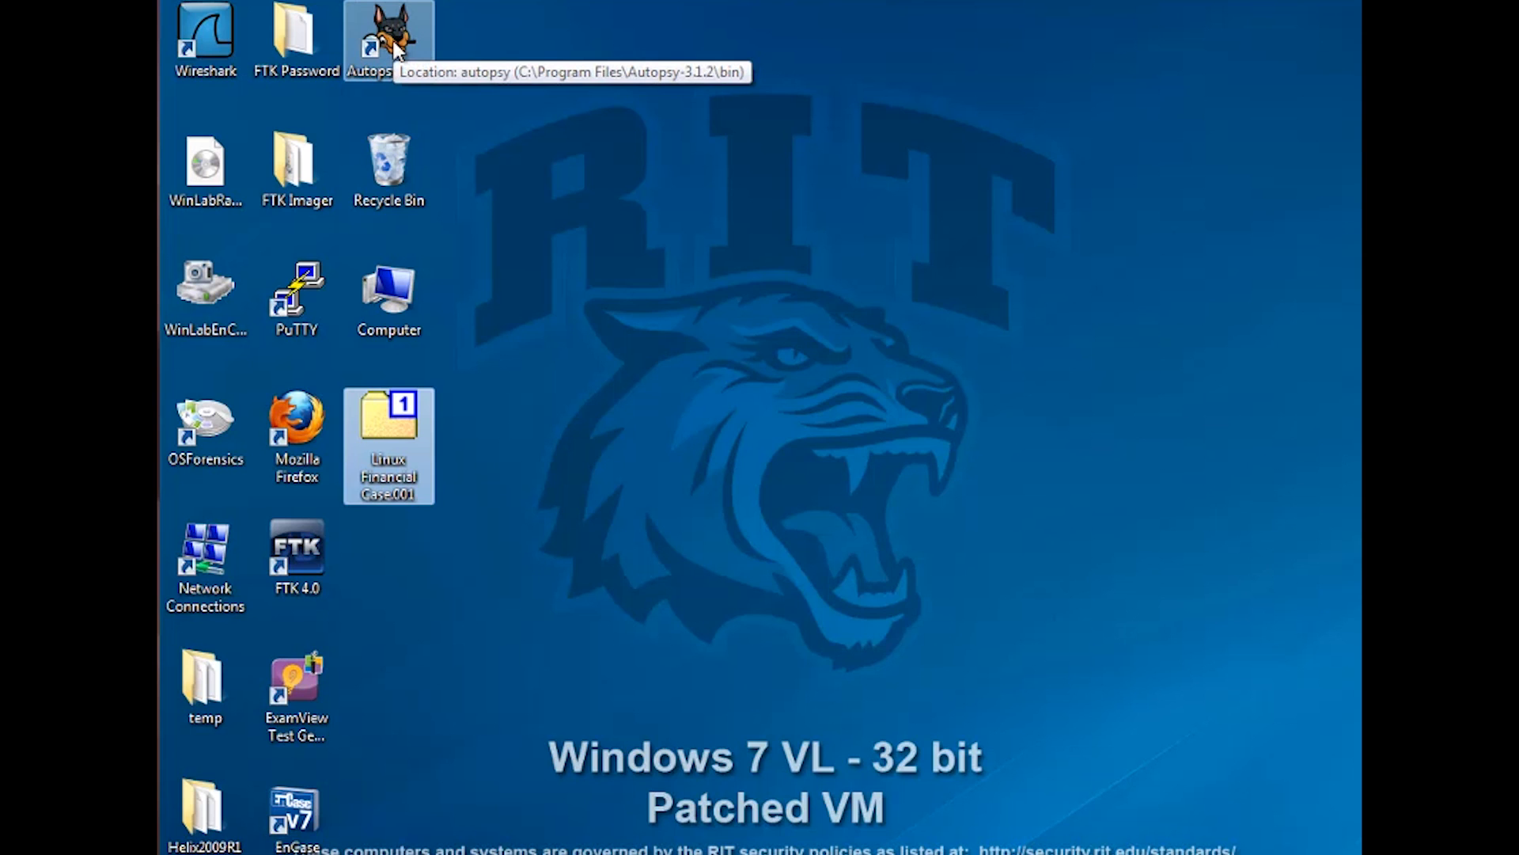
# Launch Autopsy 3.1.2 from its desktop shortcut to reach the Welcome dialog
pyautogui.doubleClick(393, 39)
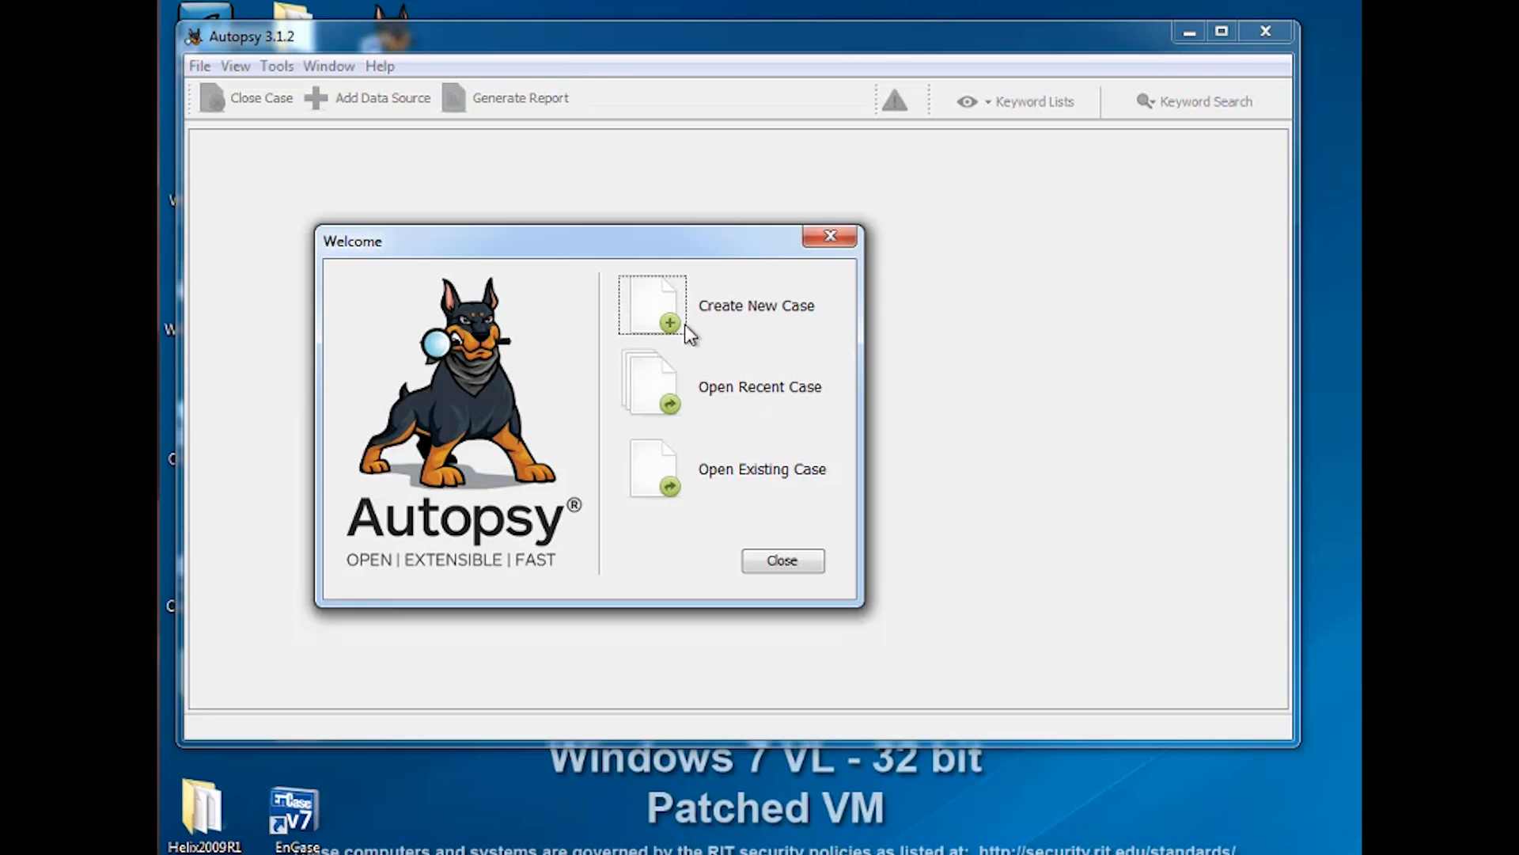
# Start a new case named 'Linux Financial Case' in the Desktop base directory
pyautogui.click(654, 302)
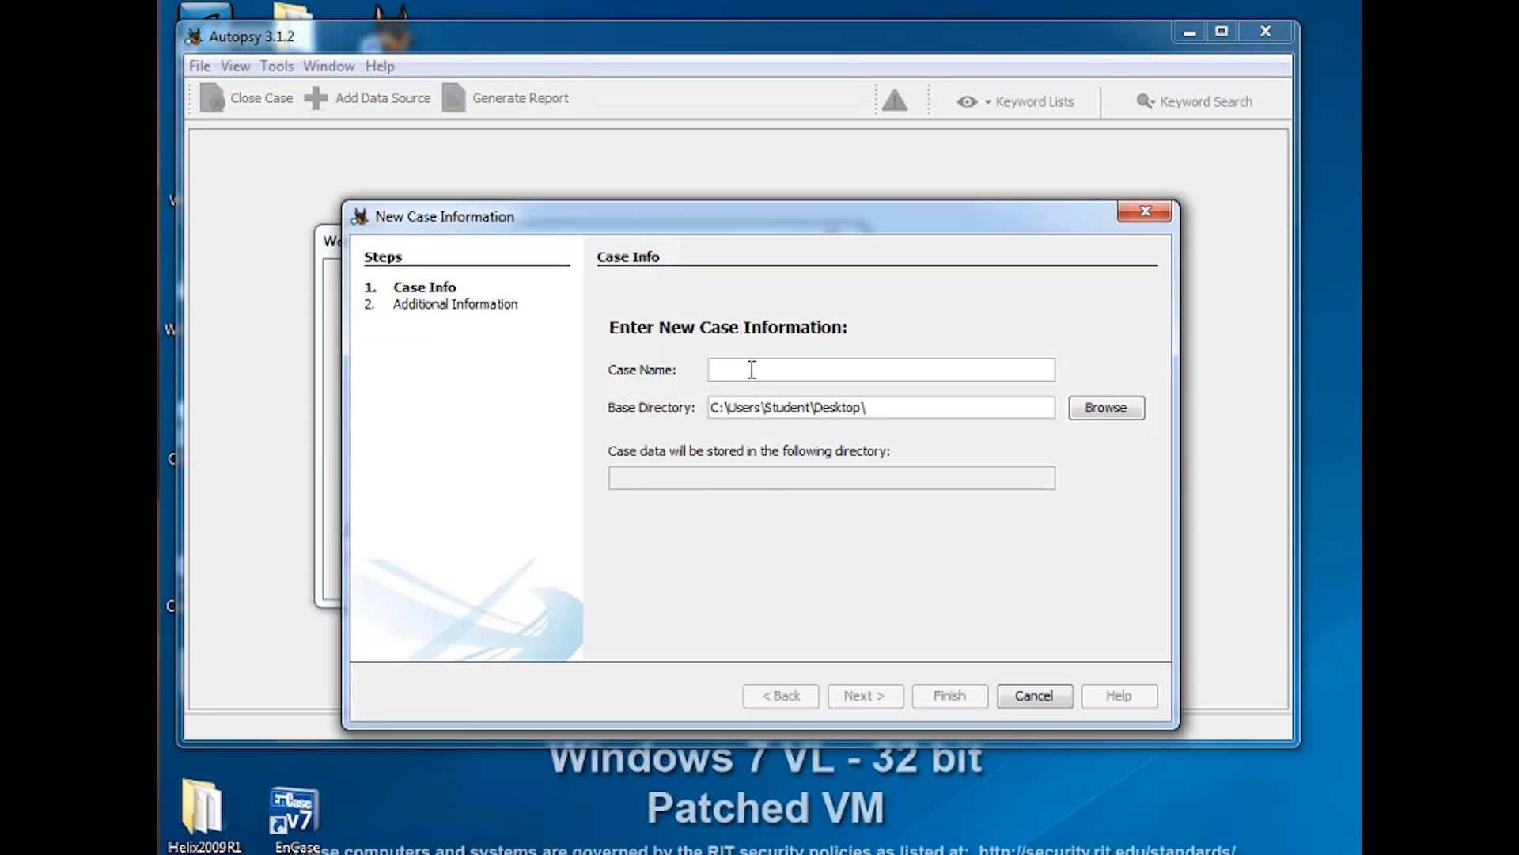
pyautogui.write('Linux')
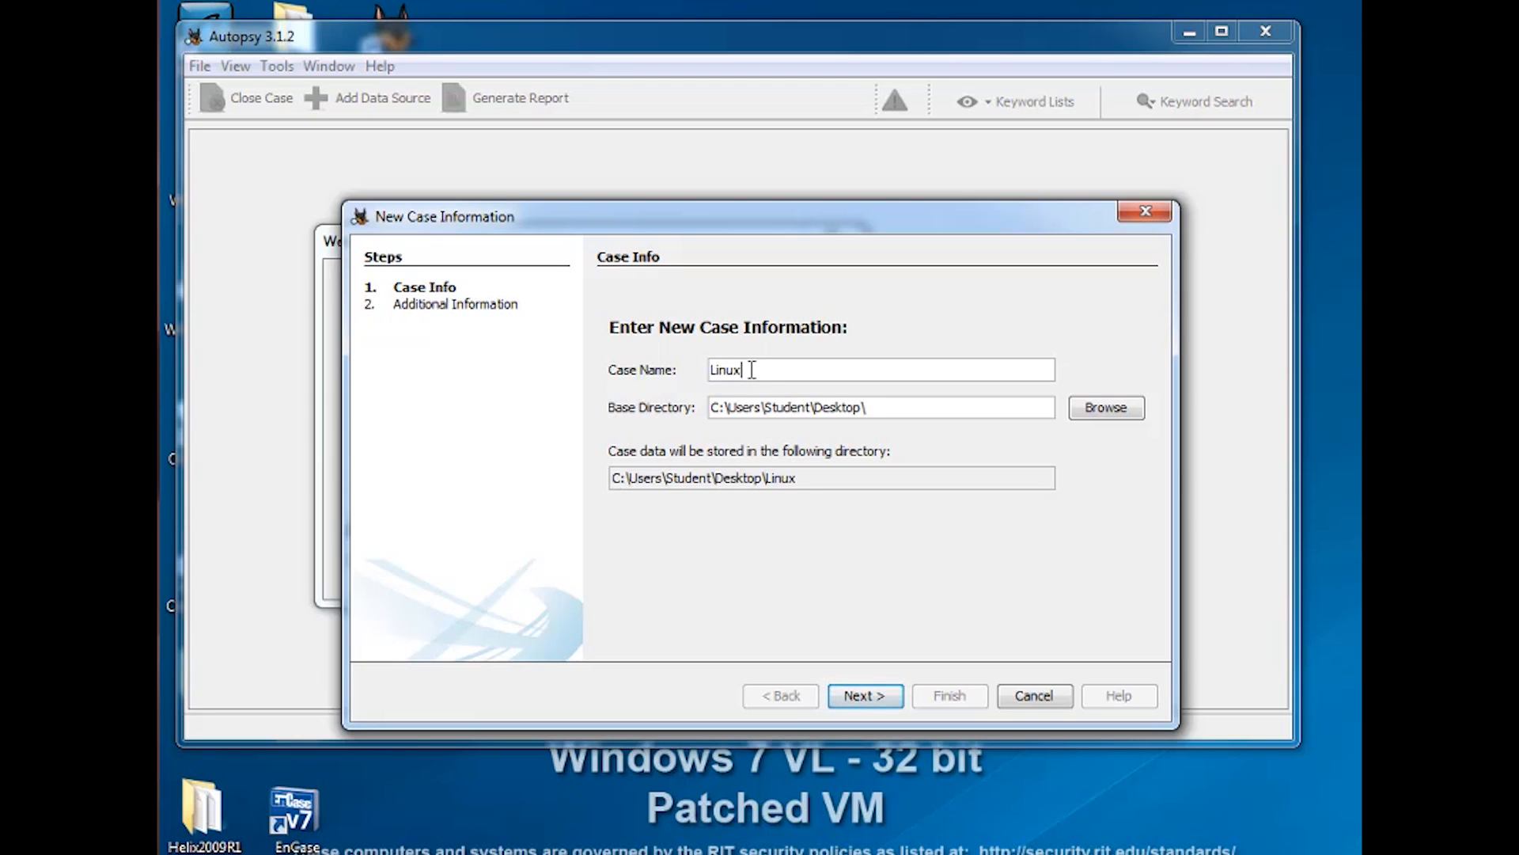
pyautogui.write(' Fin')
pyautogui.write('anc')
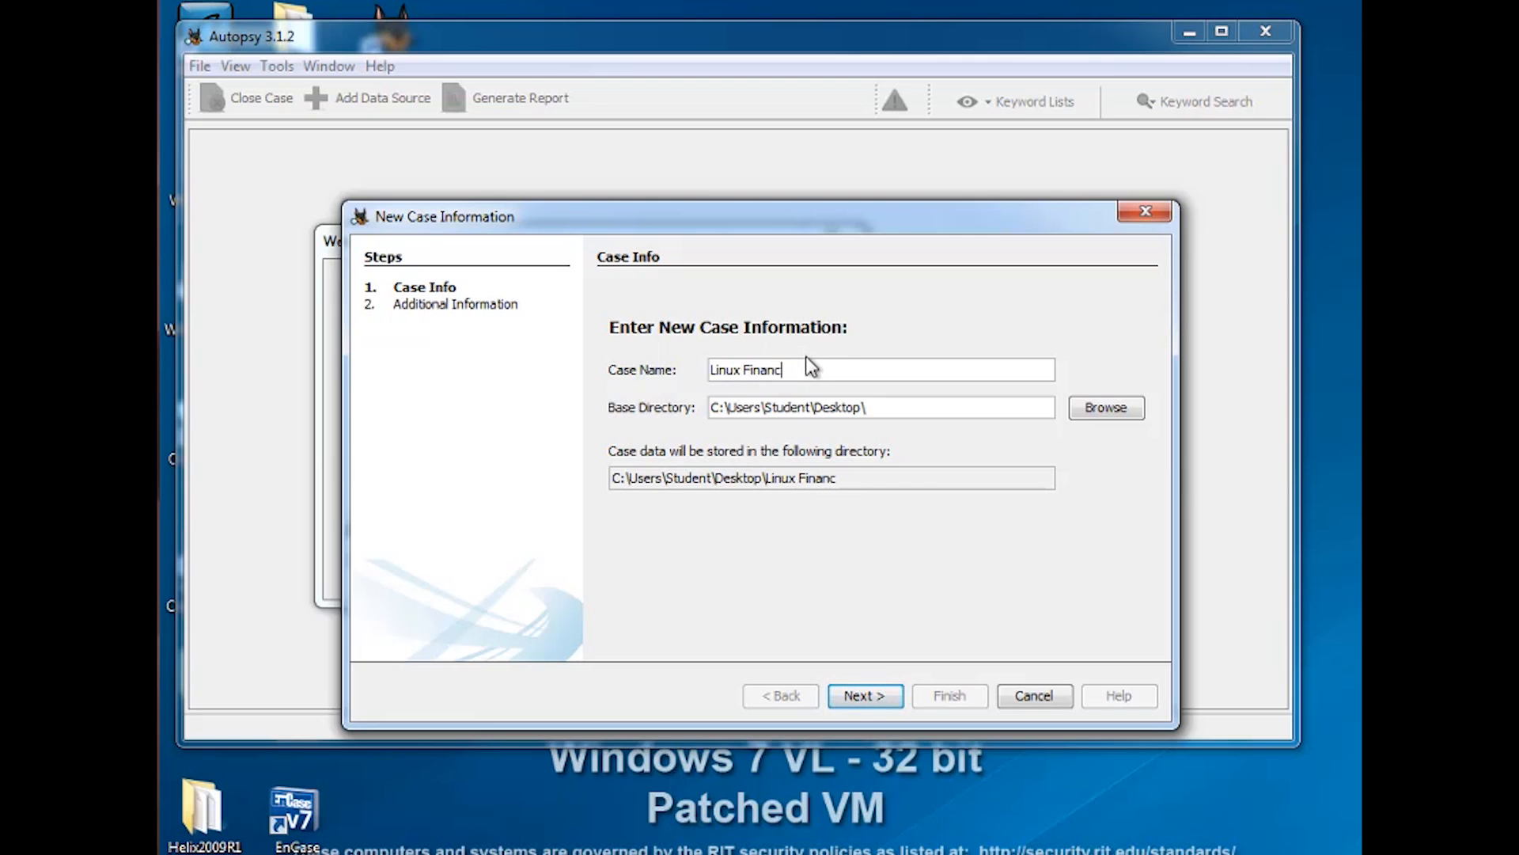
pyautogui.write('ial Case')
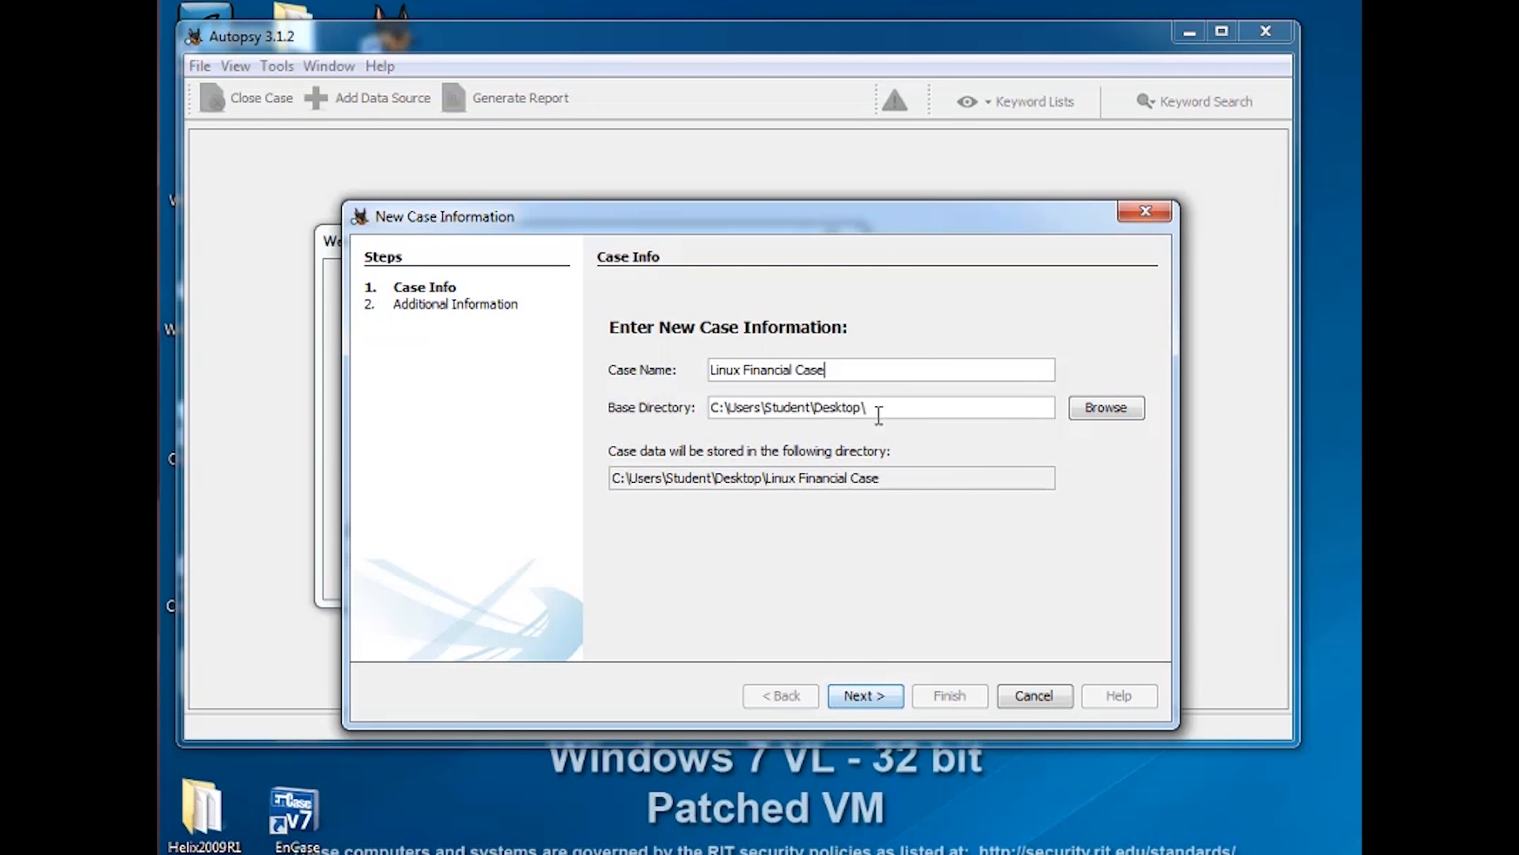
pyautogui.click(864, 696)
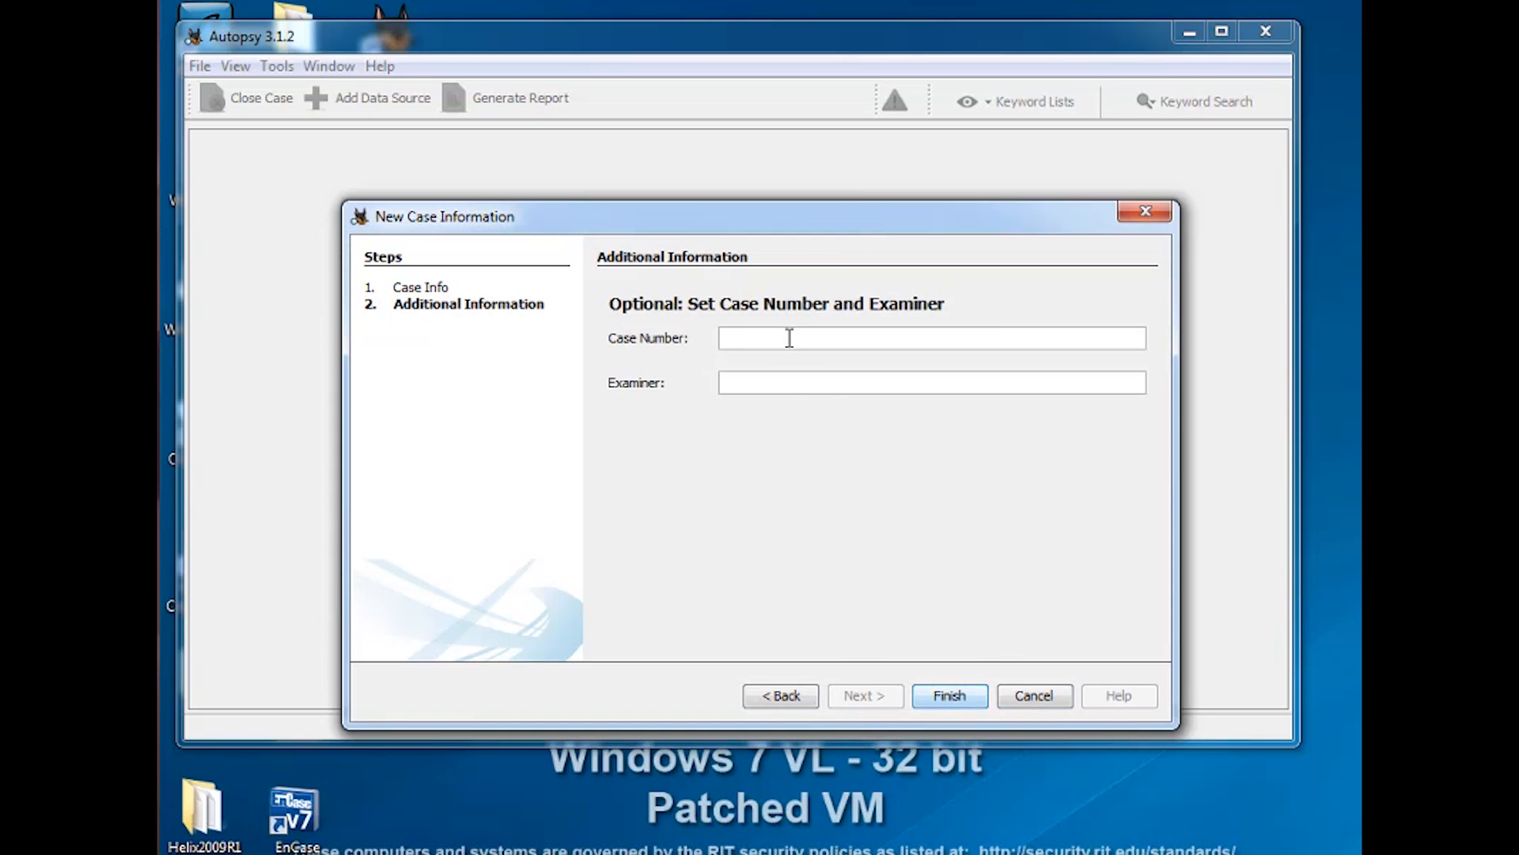
# Enter case number 1 and the examiner's name, then finish creating the case
pyautogui.write('1')
pyautogui.click(798, 388)
pyautogui.write('Yin Pan')
pyautogui.click(957, 695)
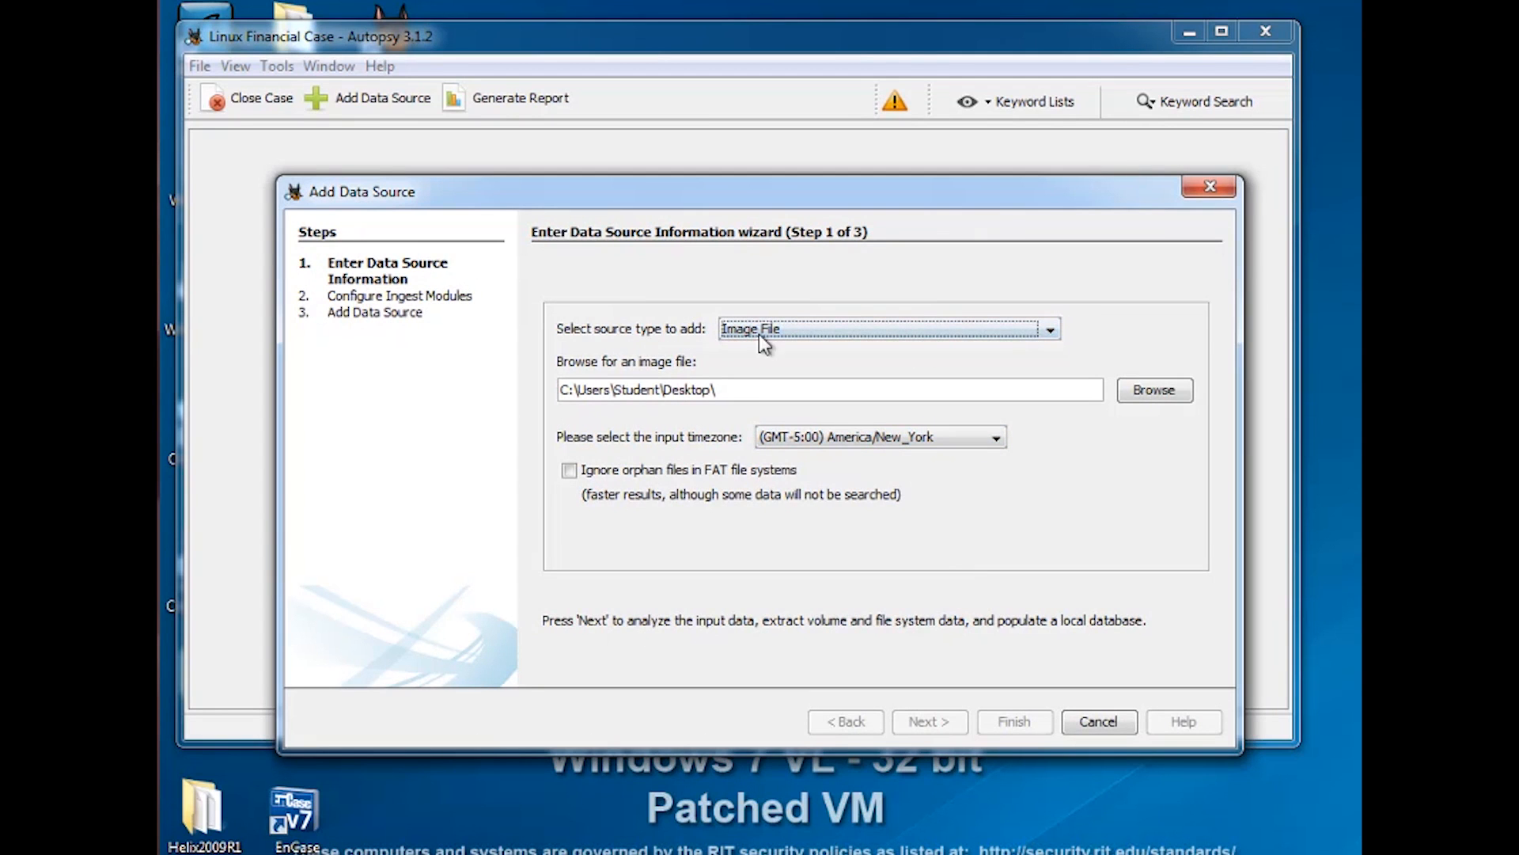
# Add the disk image Linux Financial Case.001 from the desktop as an Image File source
pyautogui.click(1049, 331)
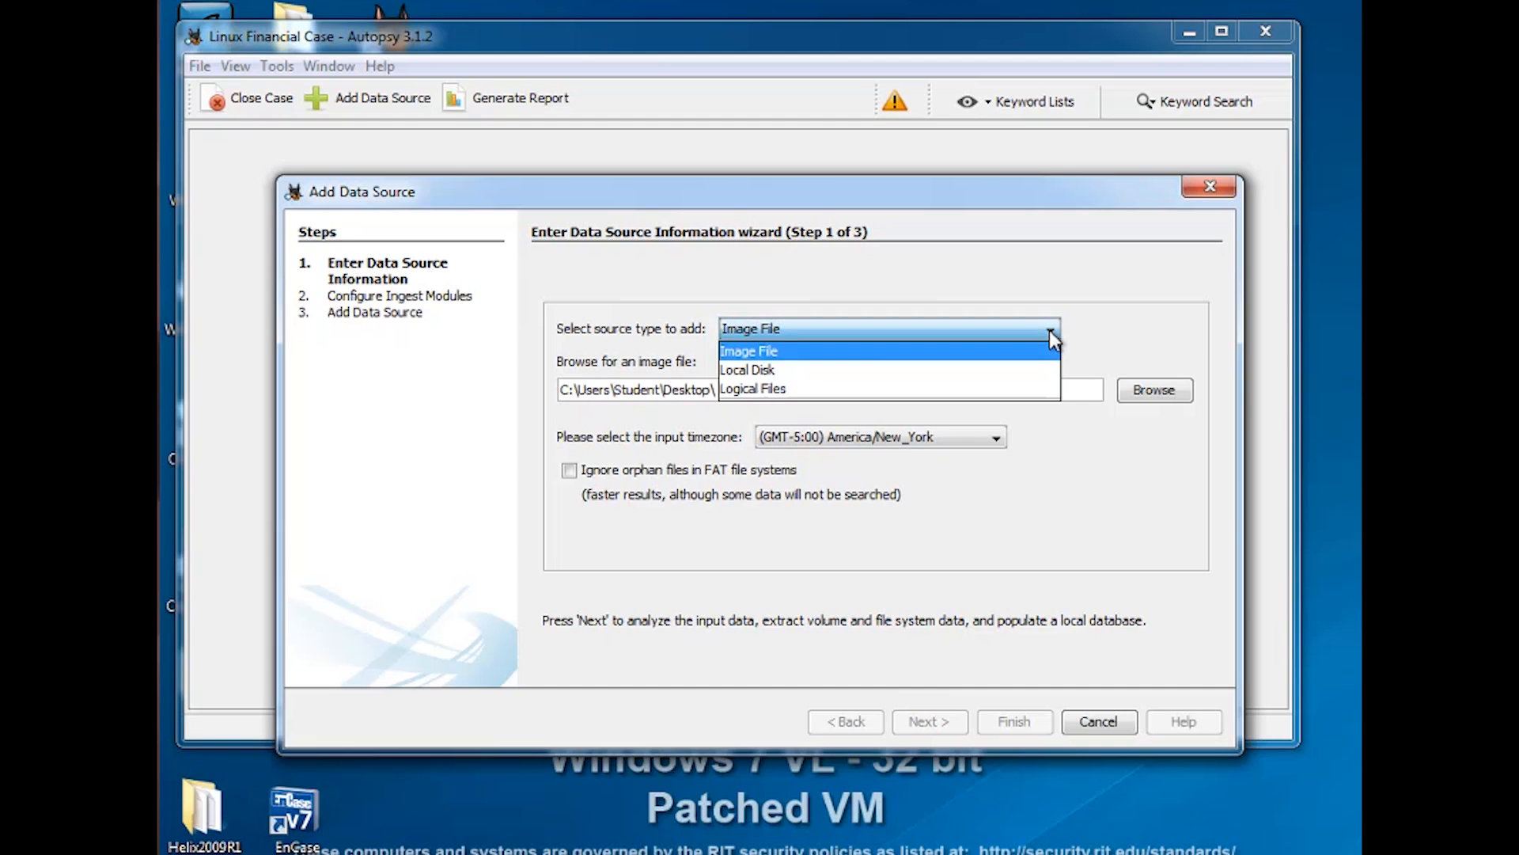
pyautogui.click(834, 330)
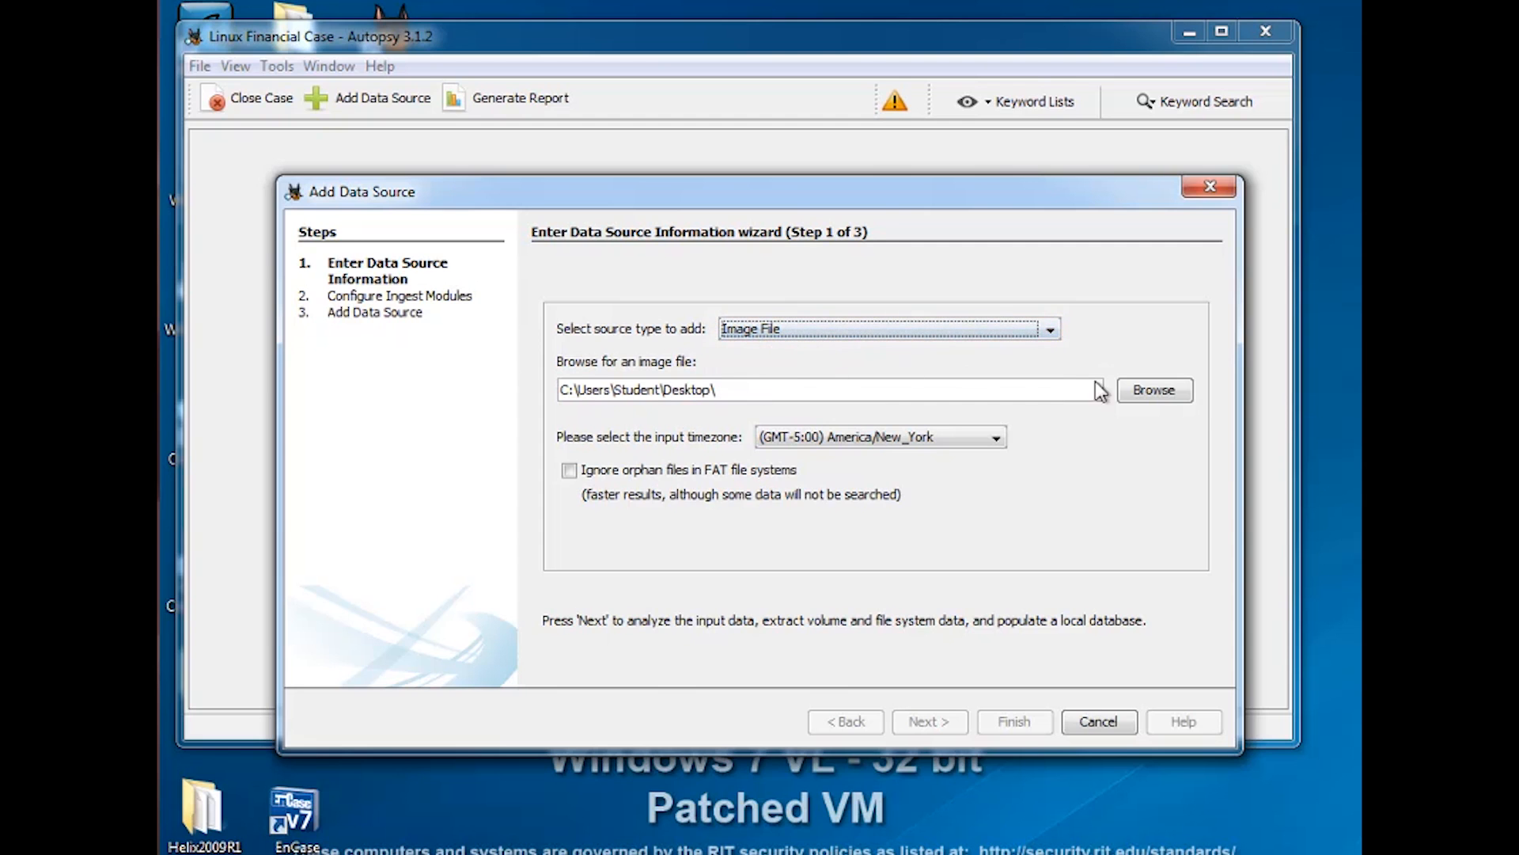
pyautogui.click(1157, 395)
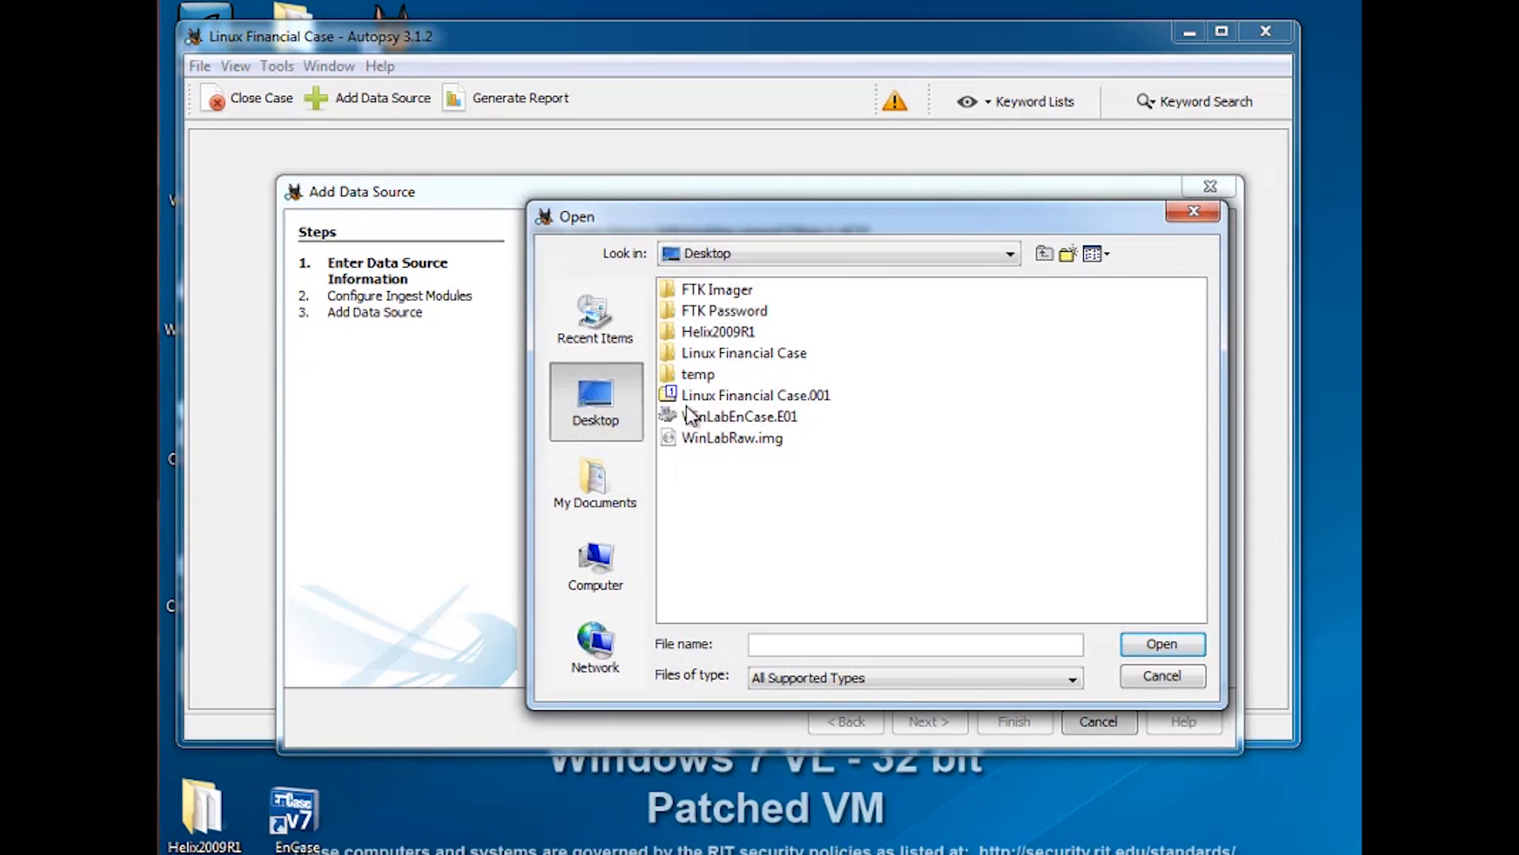
pyautogui.click(747, 399)
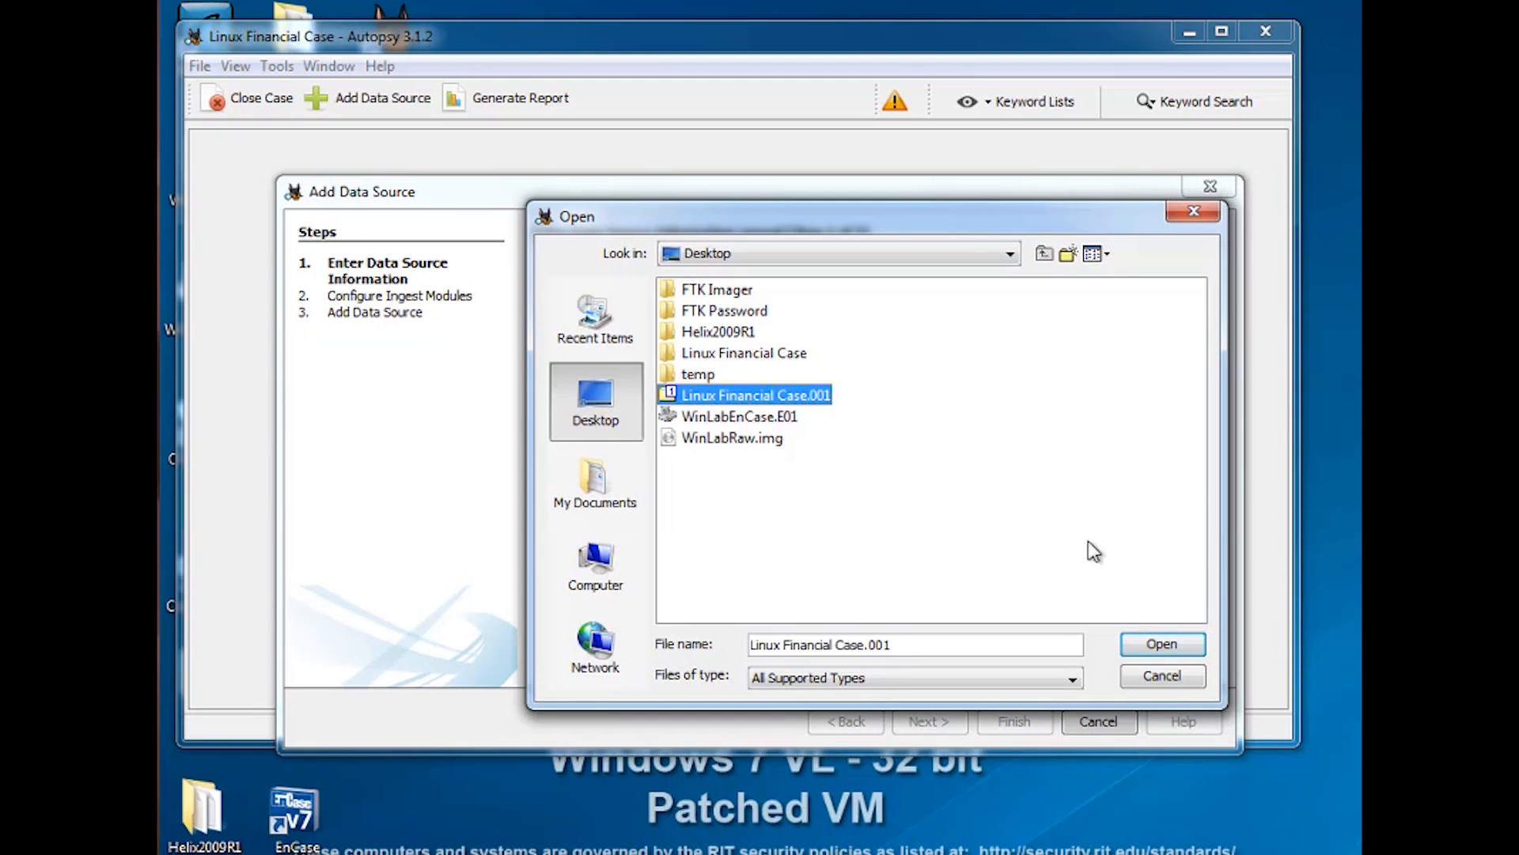
pyautogui.click(1162, 644)
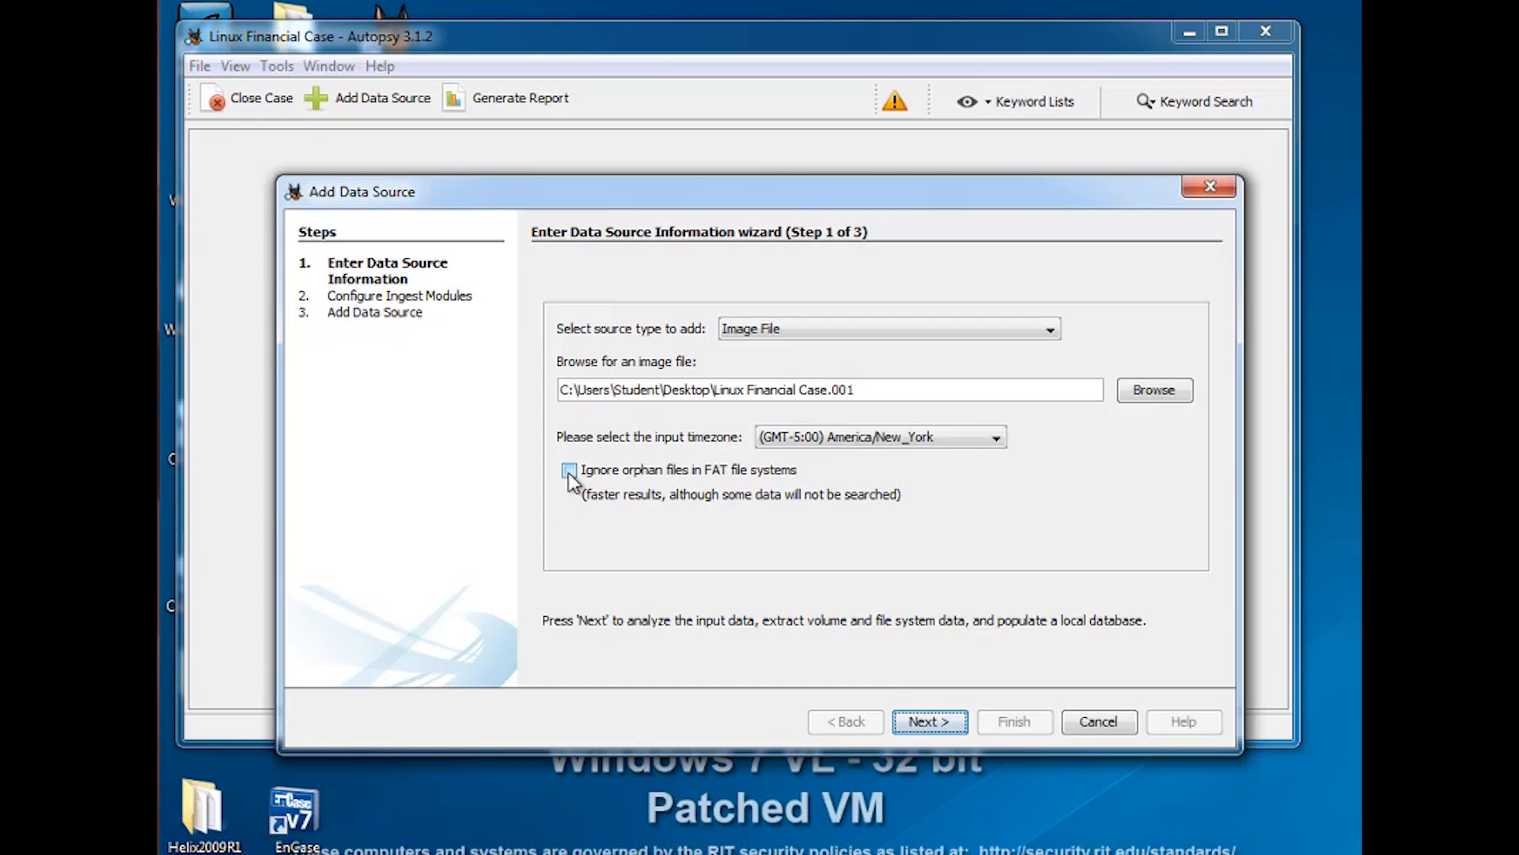
pyautogui.click(924, 722)
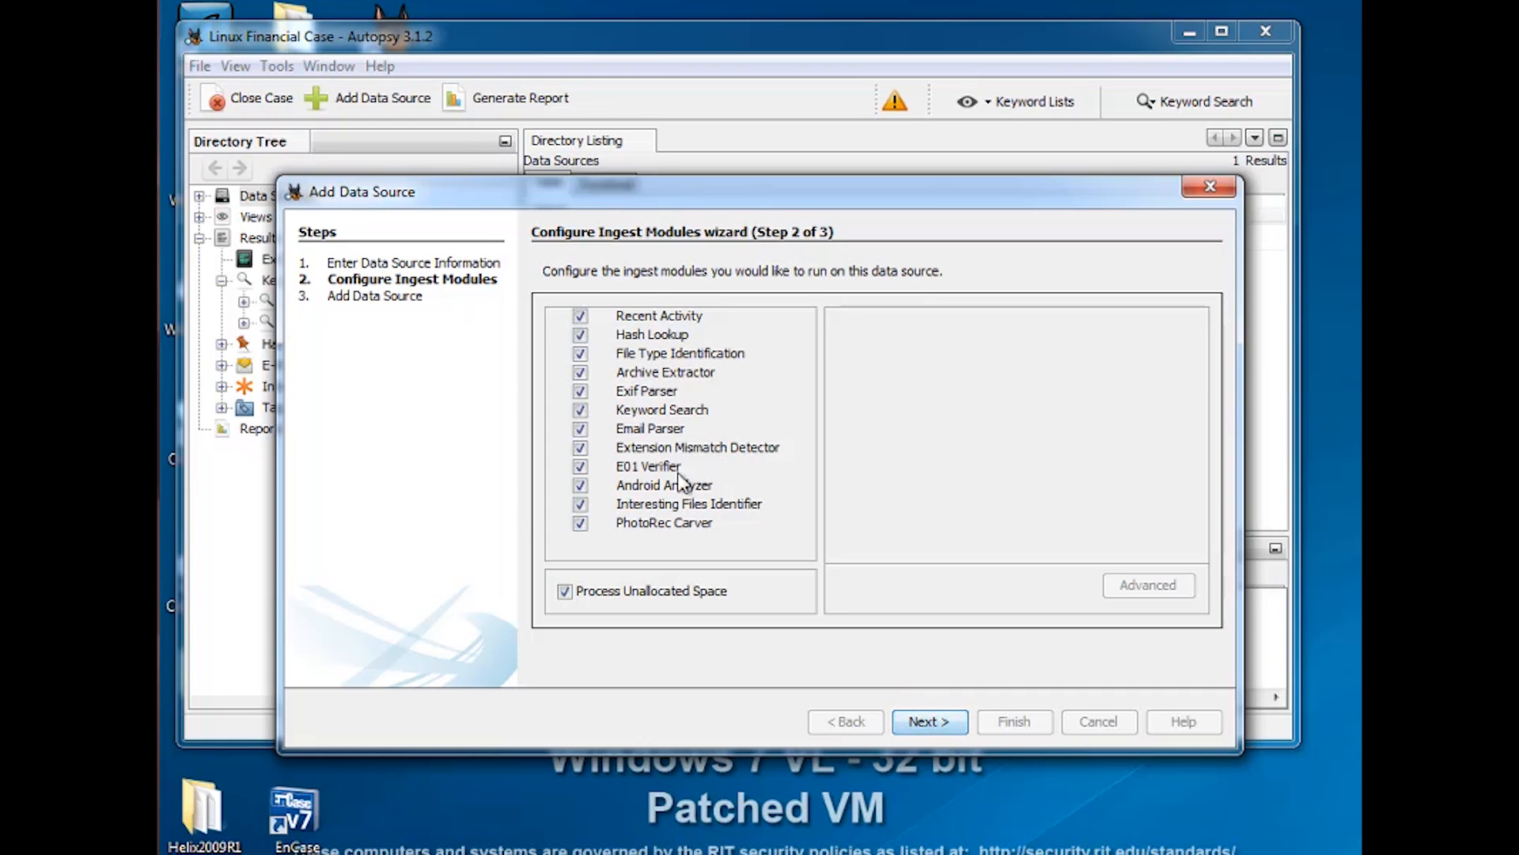
# Review the Keyword Search settings with all ingest modules enabled, then add the data source
pyautogui.click(652, 410)
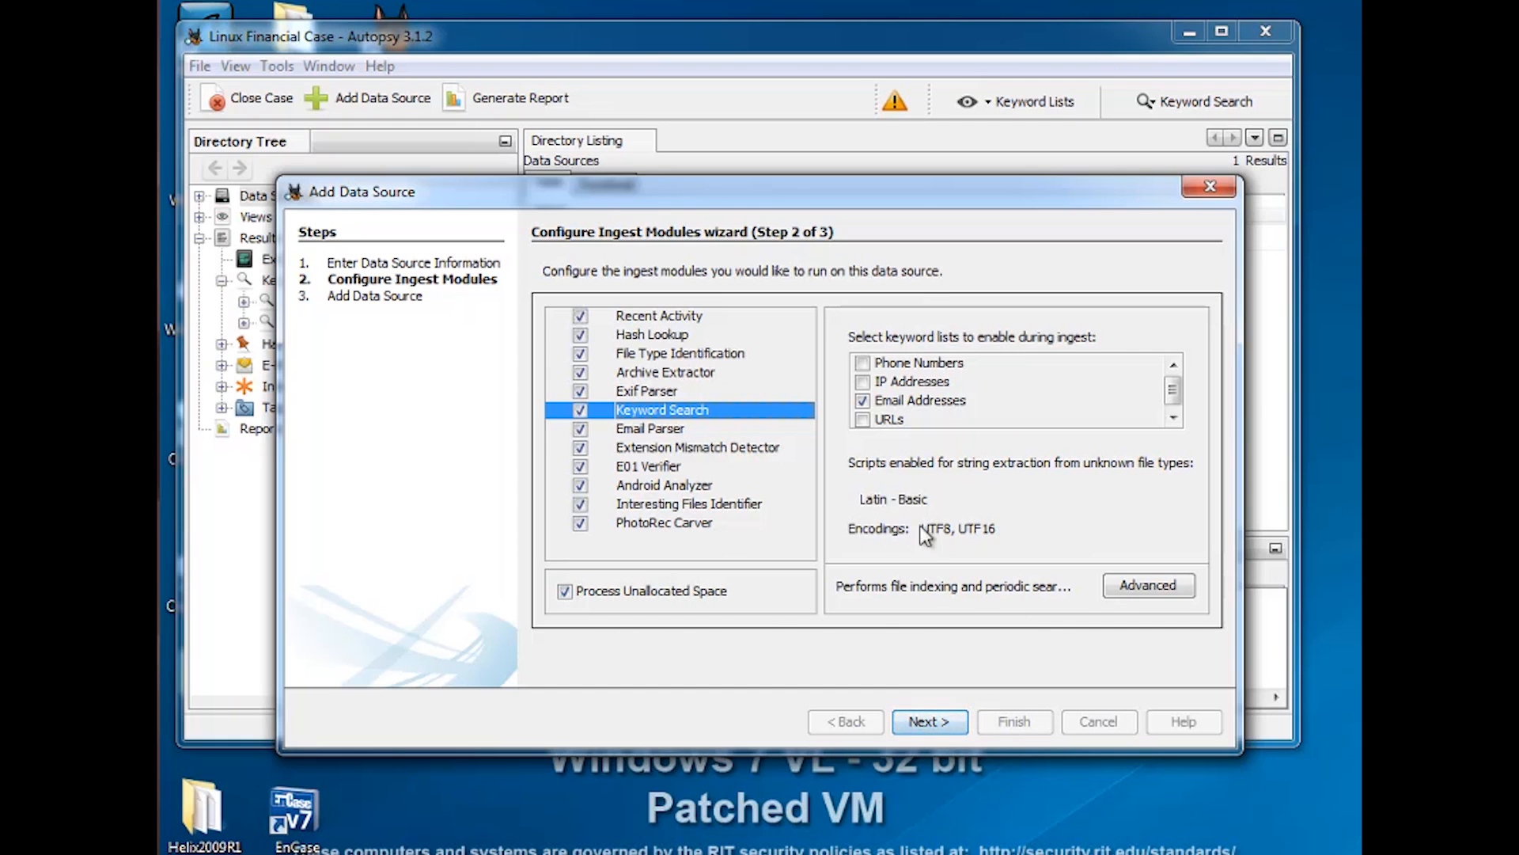
pyautogui.click(938, 724)
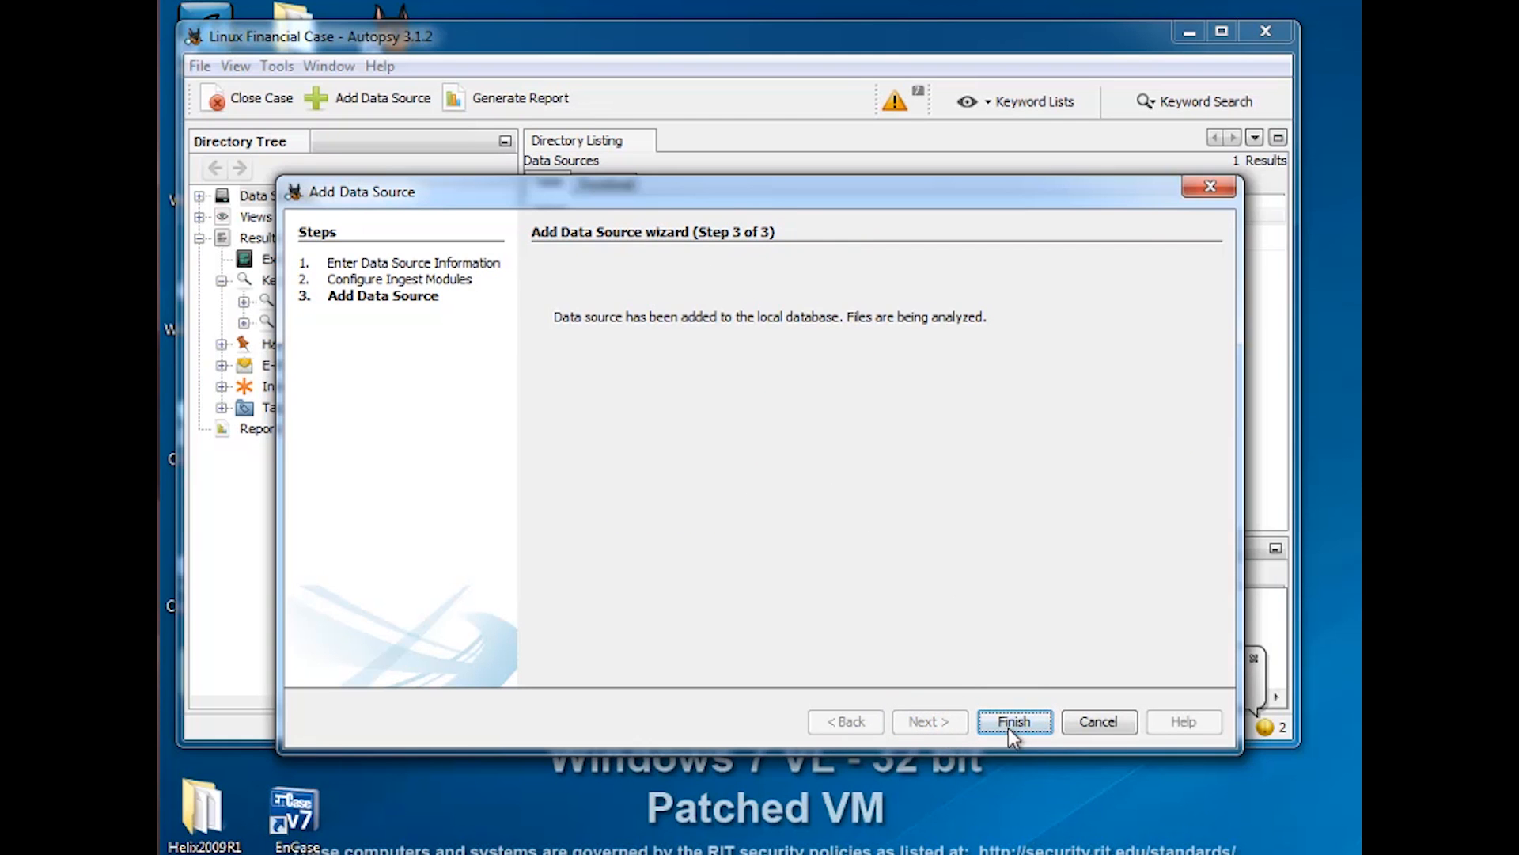
# Close the Add Data Source wizard and return to the case's Directory Tree
pyautogui.click(1013, 722)
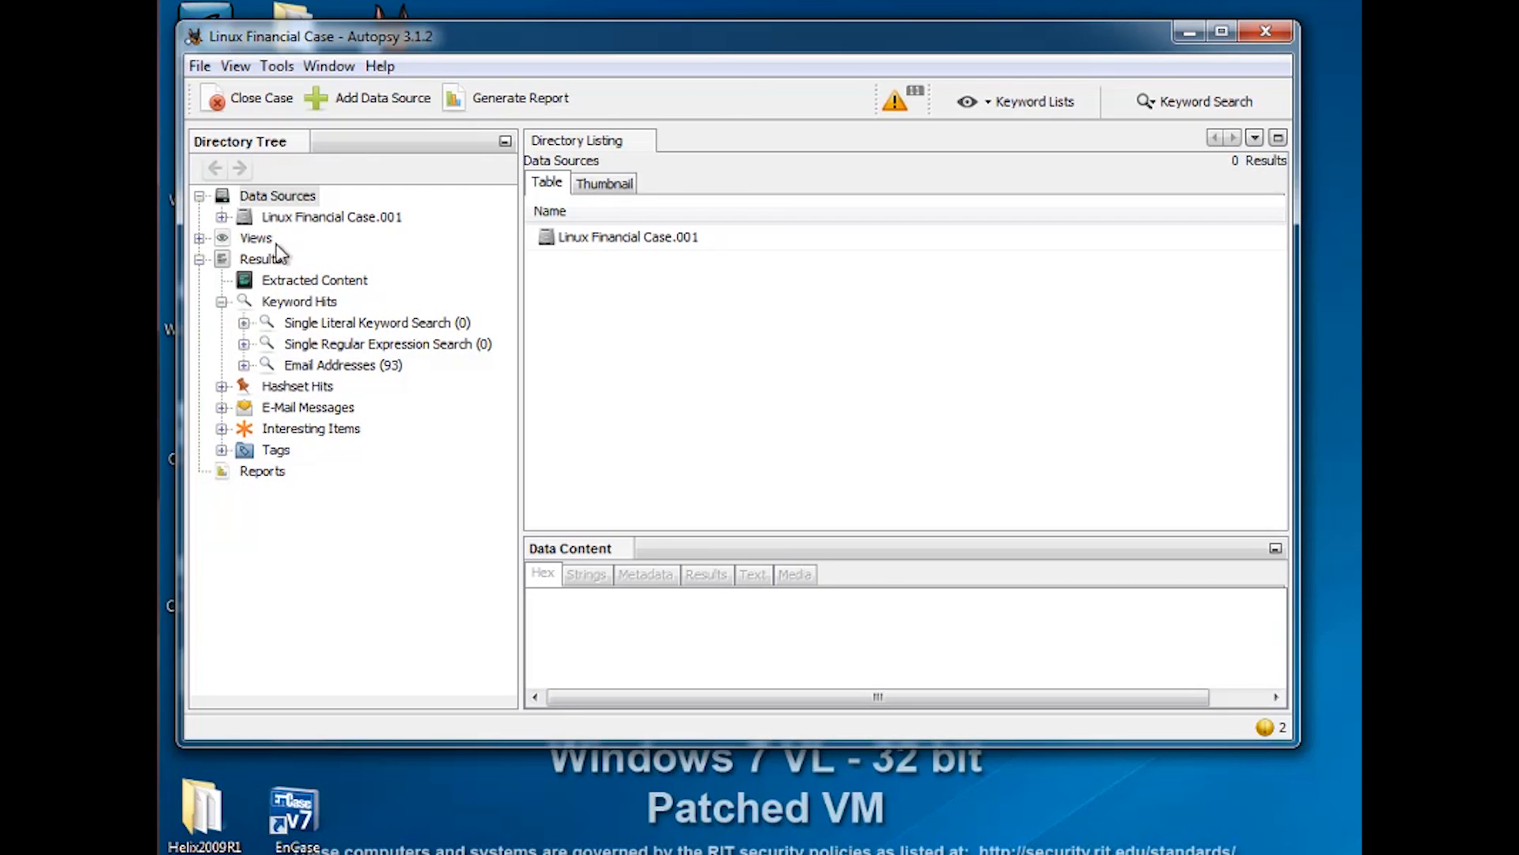
# Expand the image and vol2 in the Directory Tree and list the Mark folder's contents
pyautogui.click(222, 217)
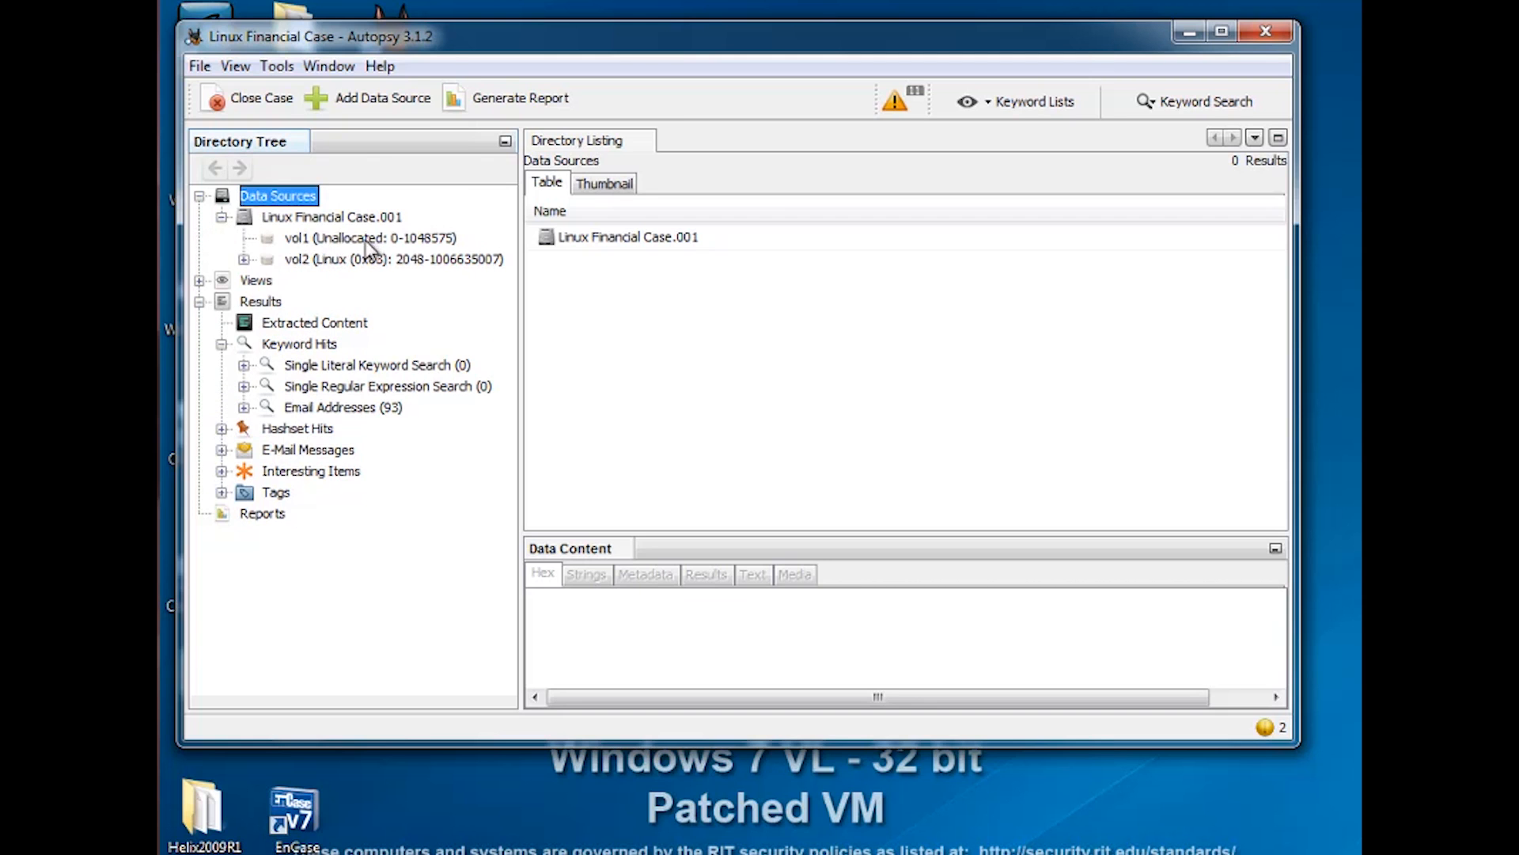
pyautogui.click(244, 259)
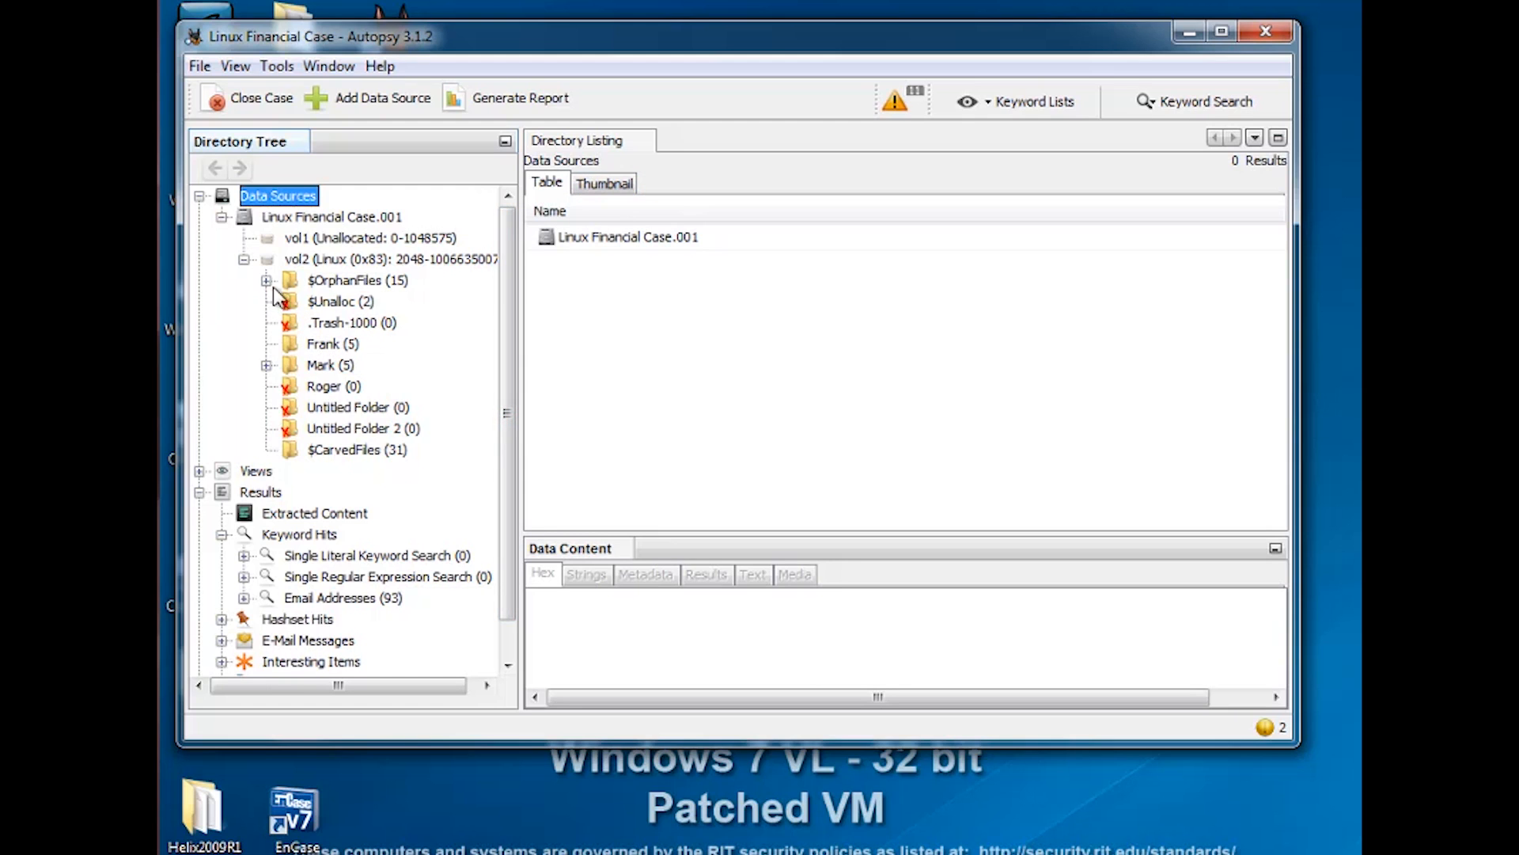
pyautogui.click(266, 366)
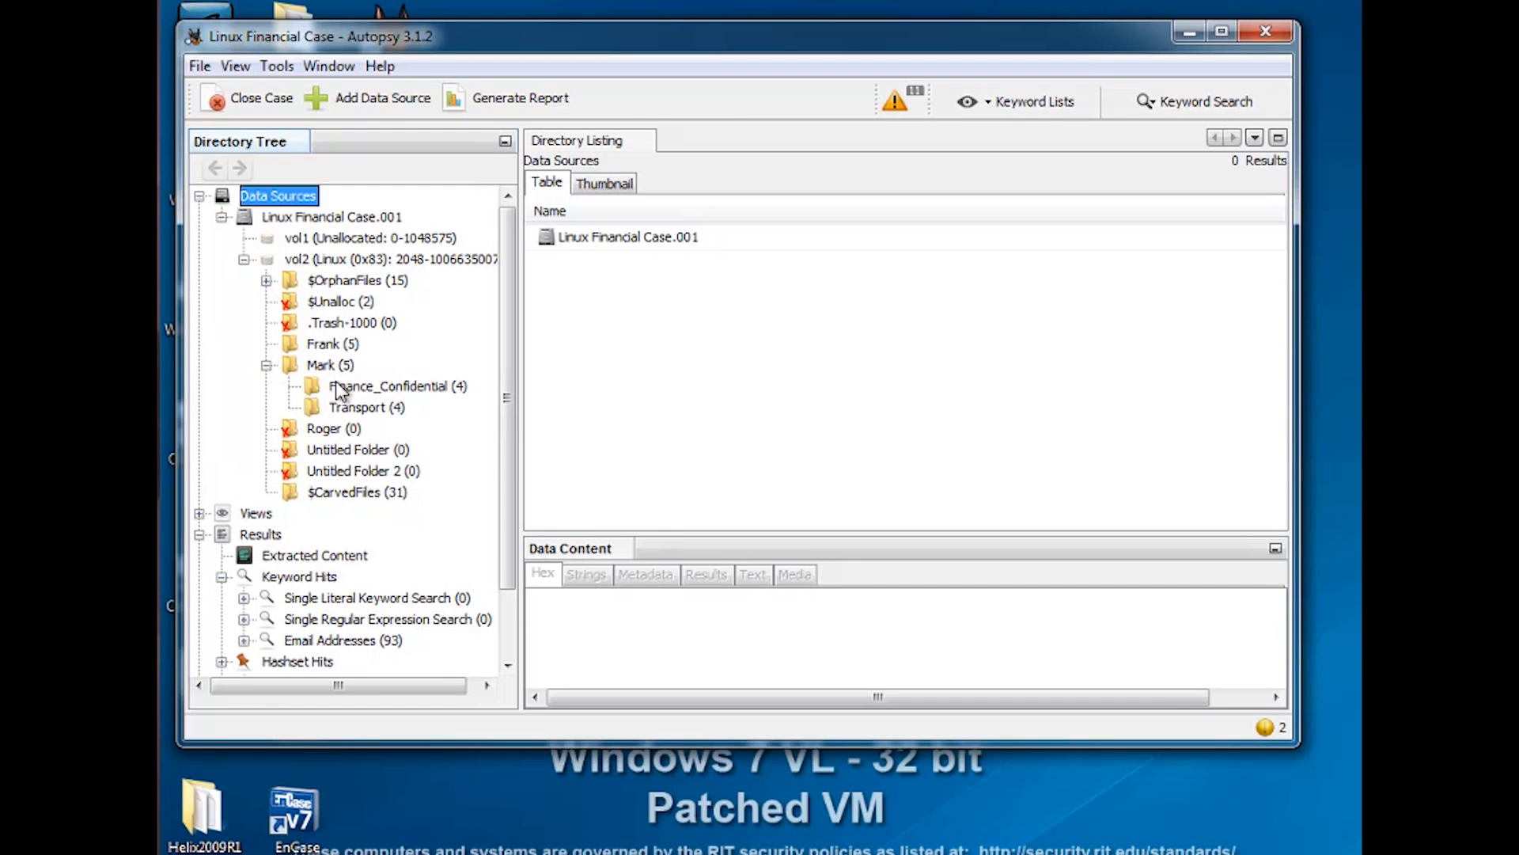
pyautogui.click(321, 366)
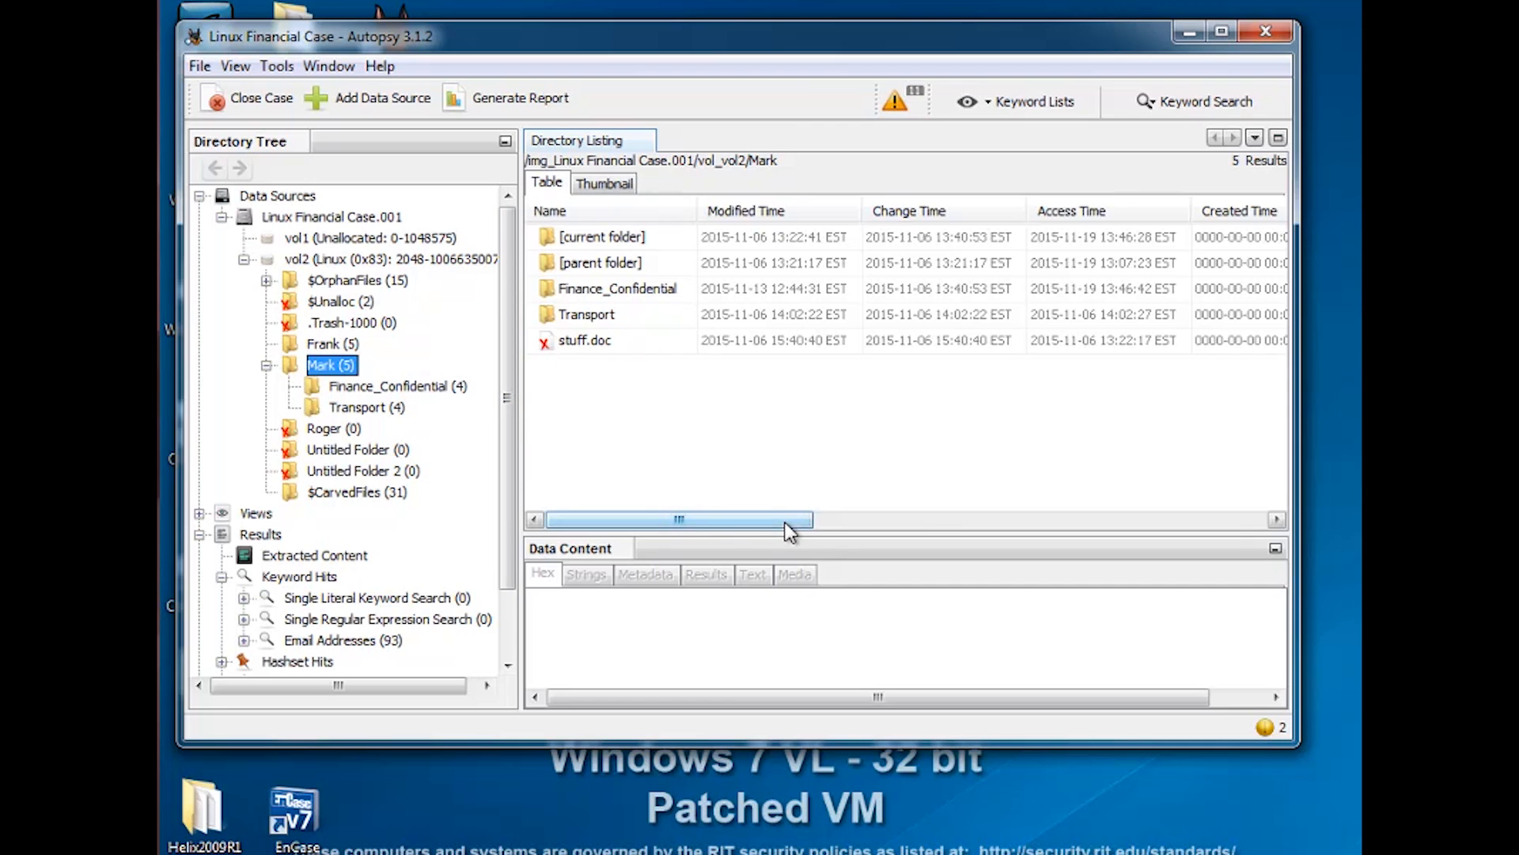
# Review the Flags, Mode, UserID, Meta Addr. and MD5 Hash columns for Mark's files
pyautogui.moveTo(785, 521); pyautogui.dragTo(945, 524)
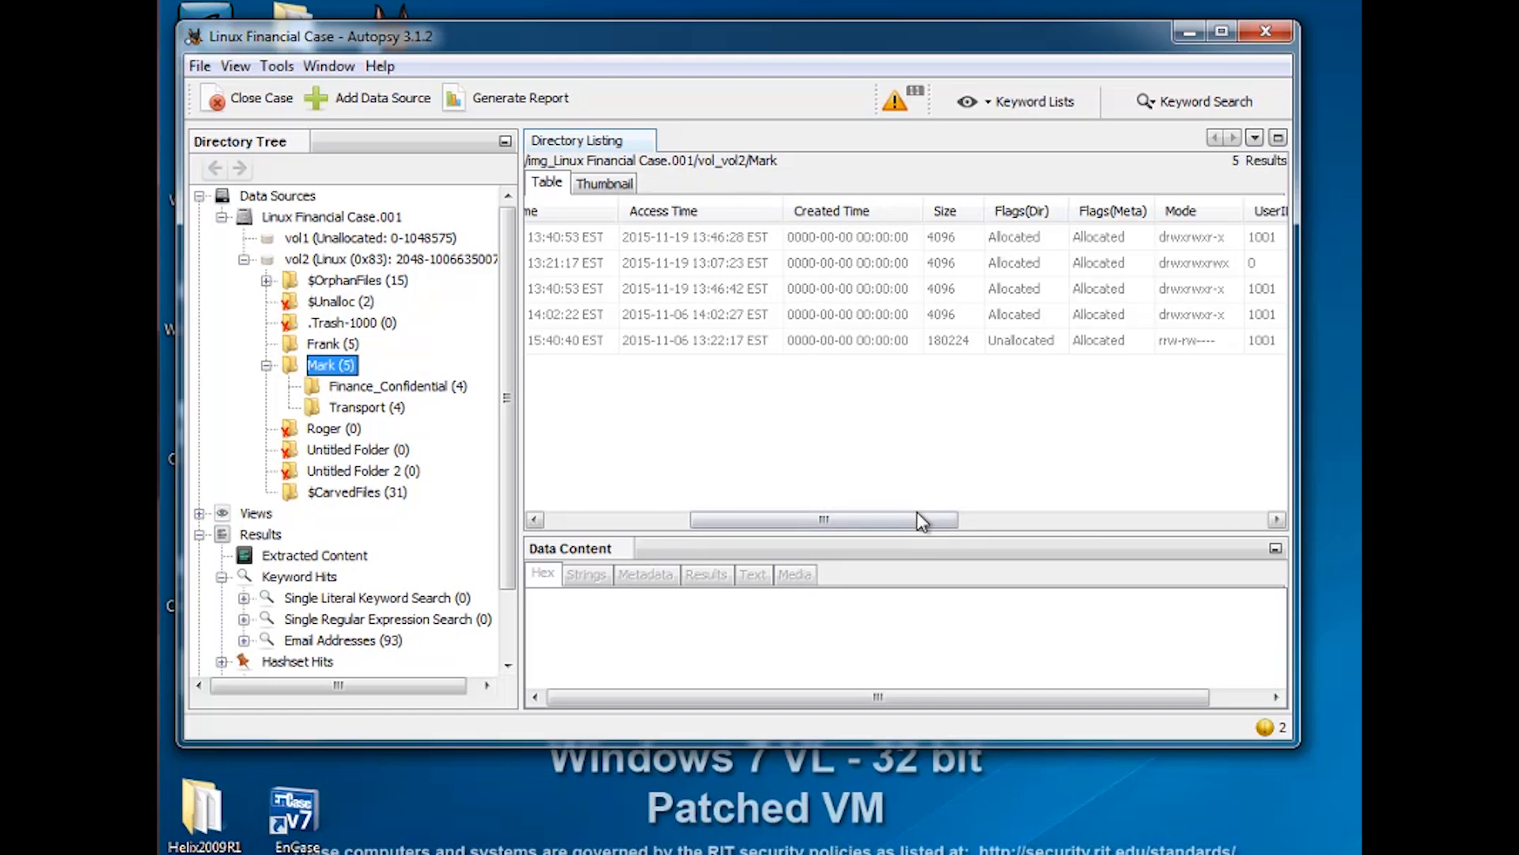
pyautogui.moveTo(918, 519); pyautogui.dragTo(1023, 519)
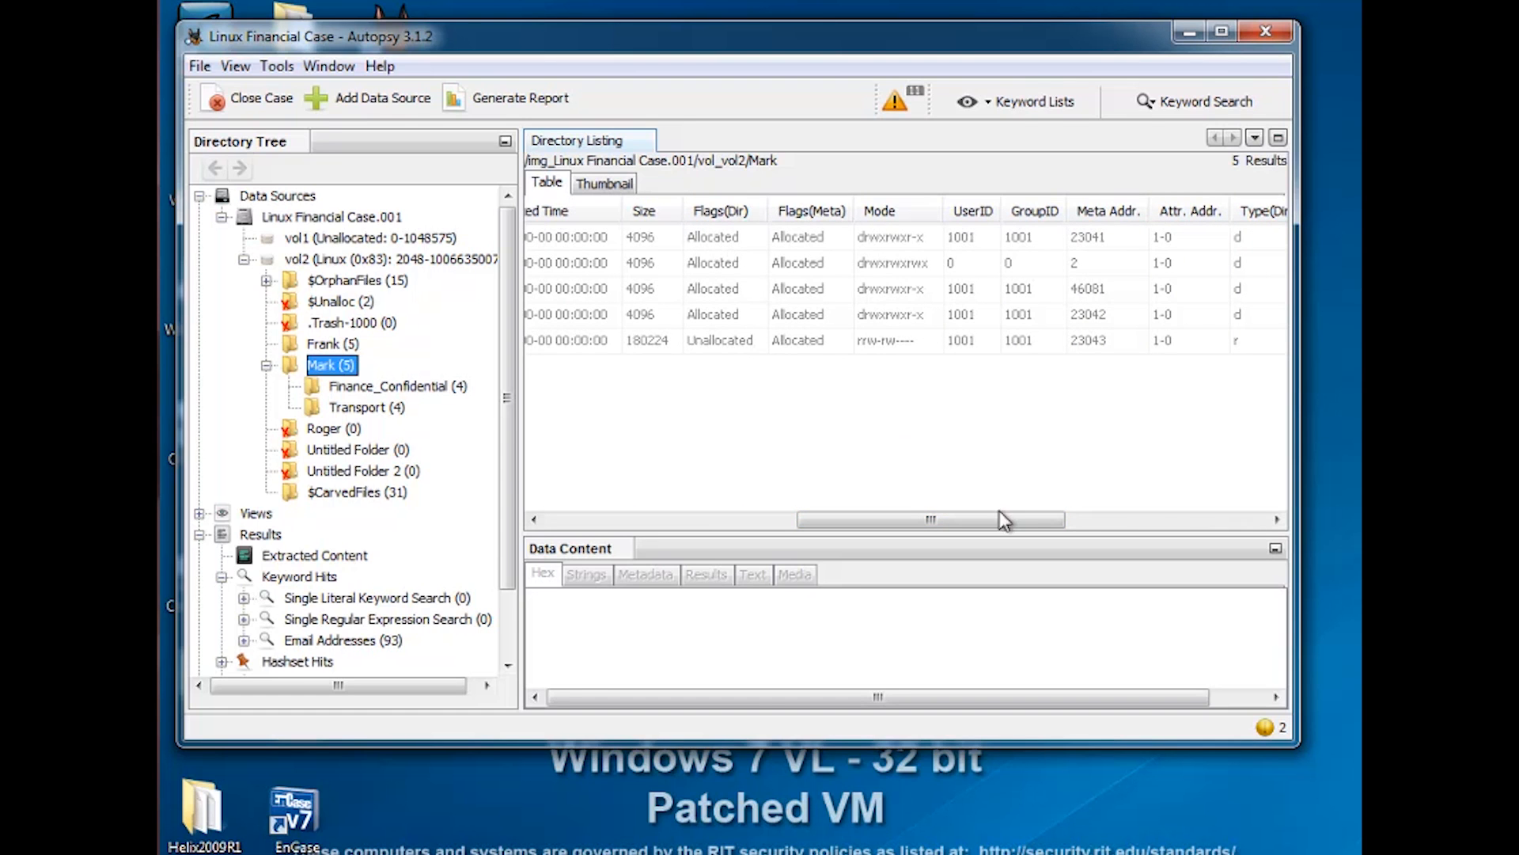
pyautogui.moveTo(999, 519); pyautogui.dragTo(1050, 520)
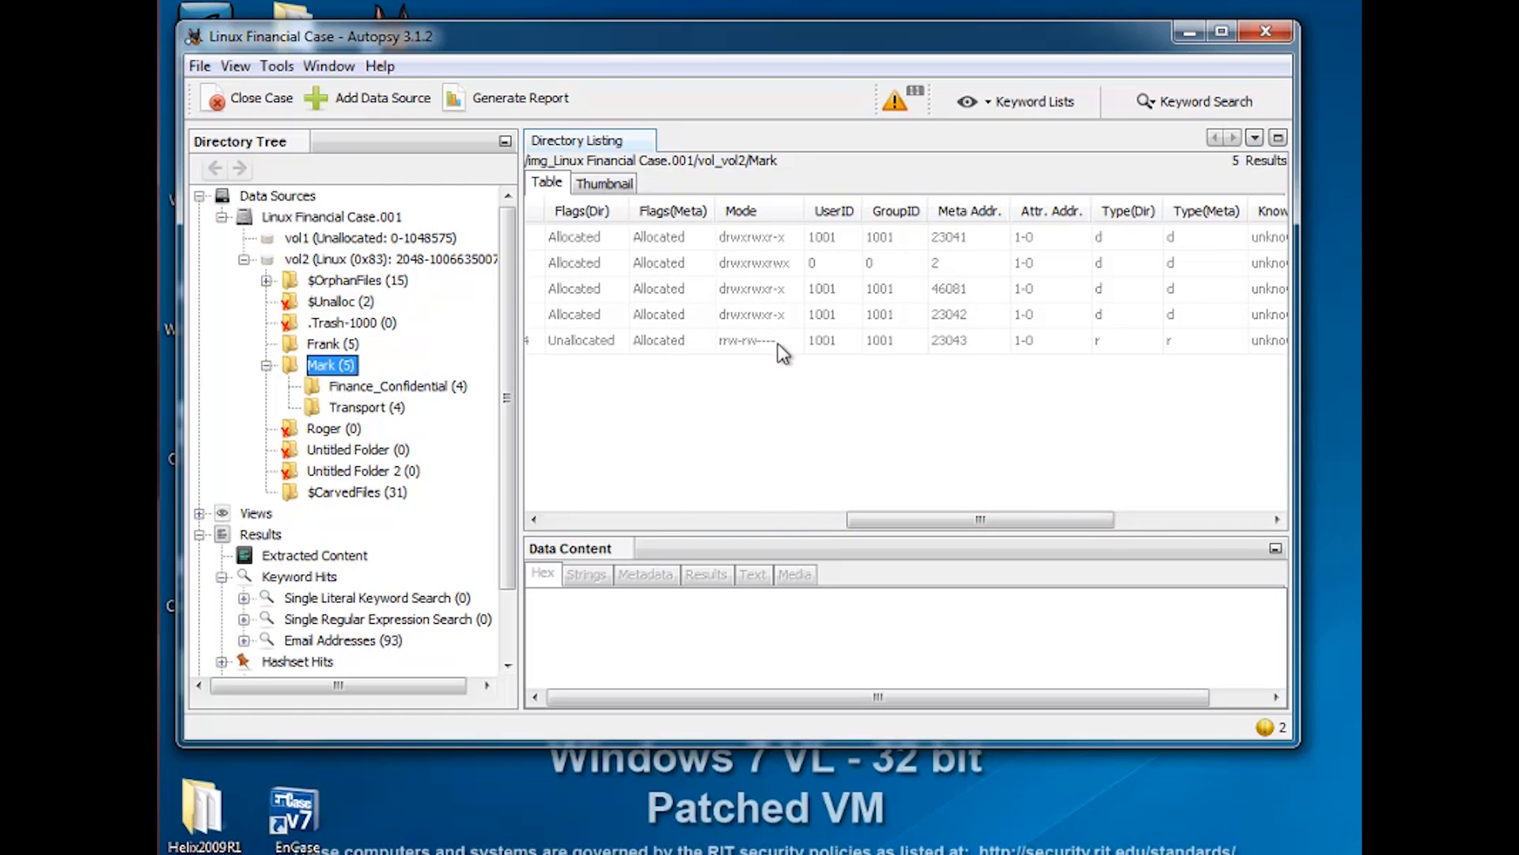
pyautogui.moveTo(1019, 520); pyautogui.dragTo(1105, 516)
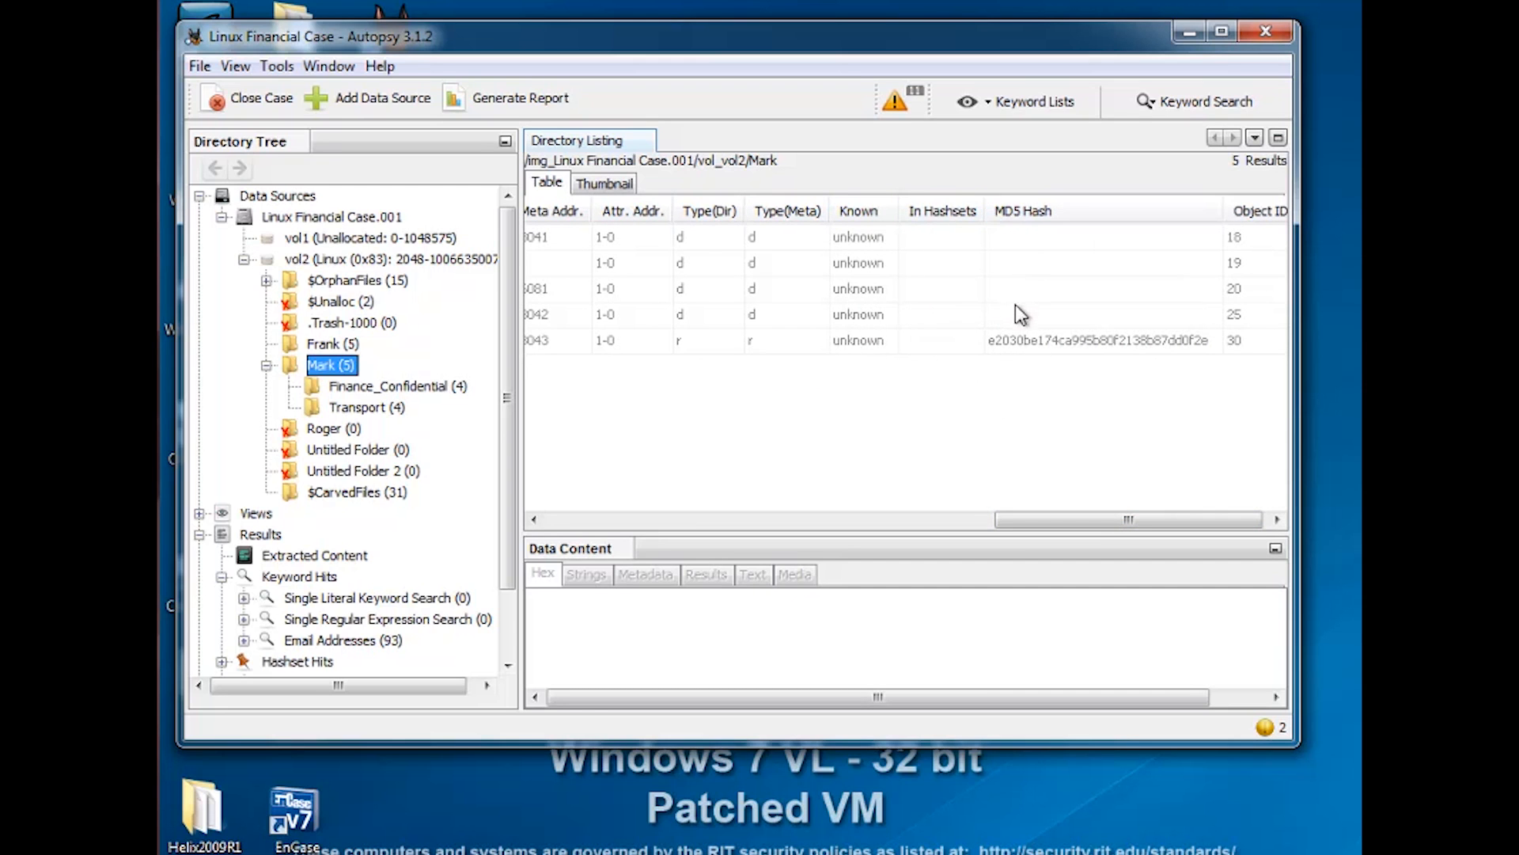
pyautogui.moveTo(1122, 523); pyautogui.dragTo(753, 516)
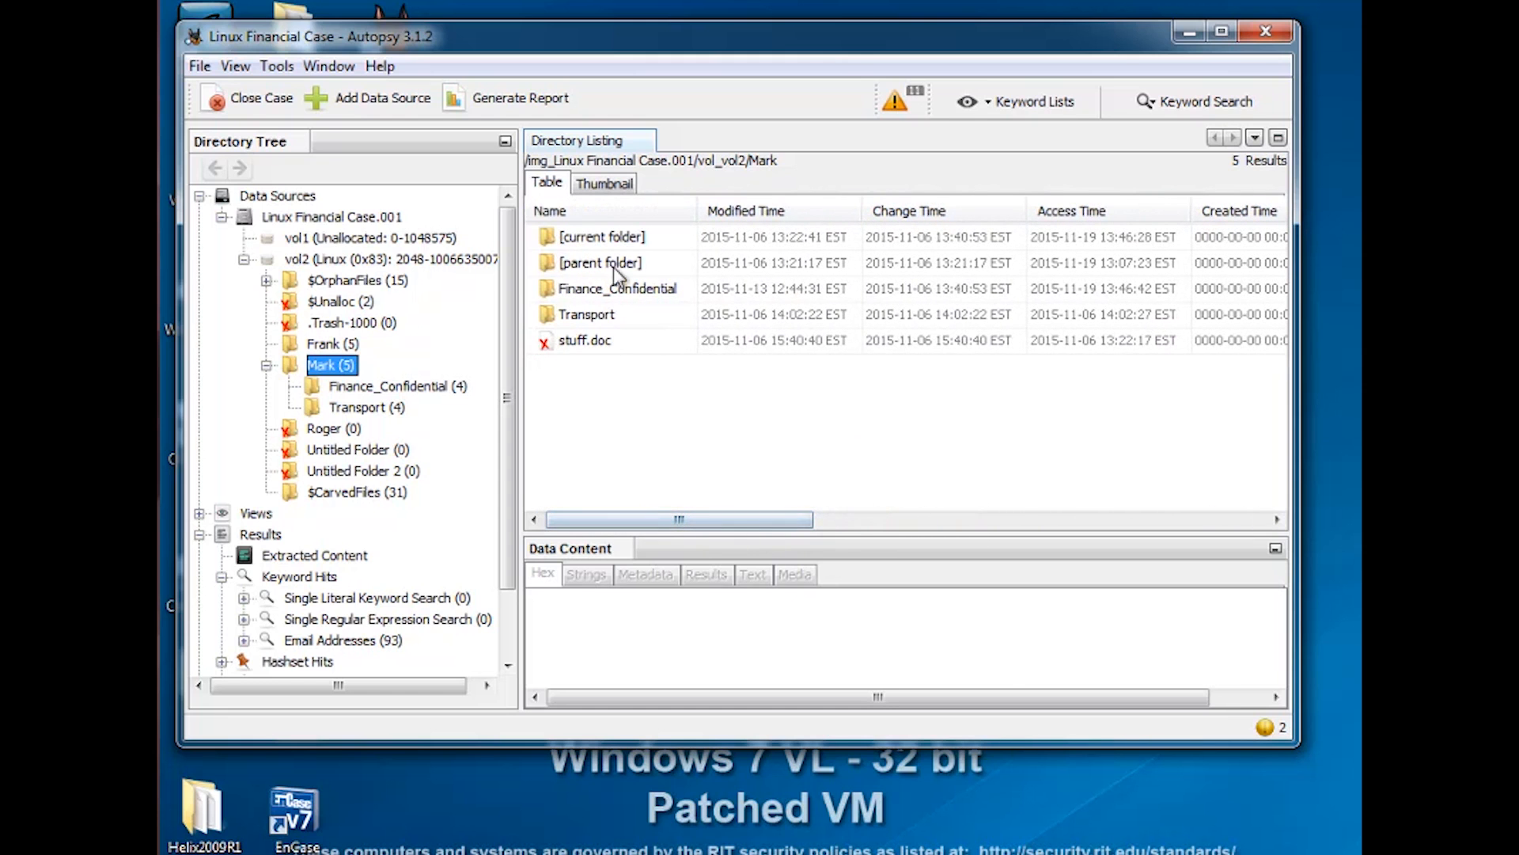
# Open Finance_Confidential, select Earning.xls, and enlarge the window and content panel to read its text
pyautogui.click(373, 391)
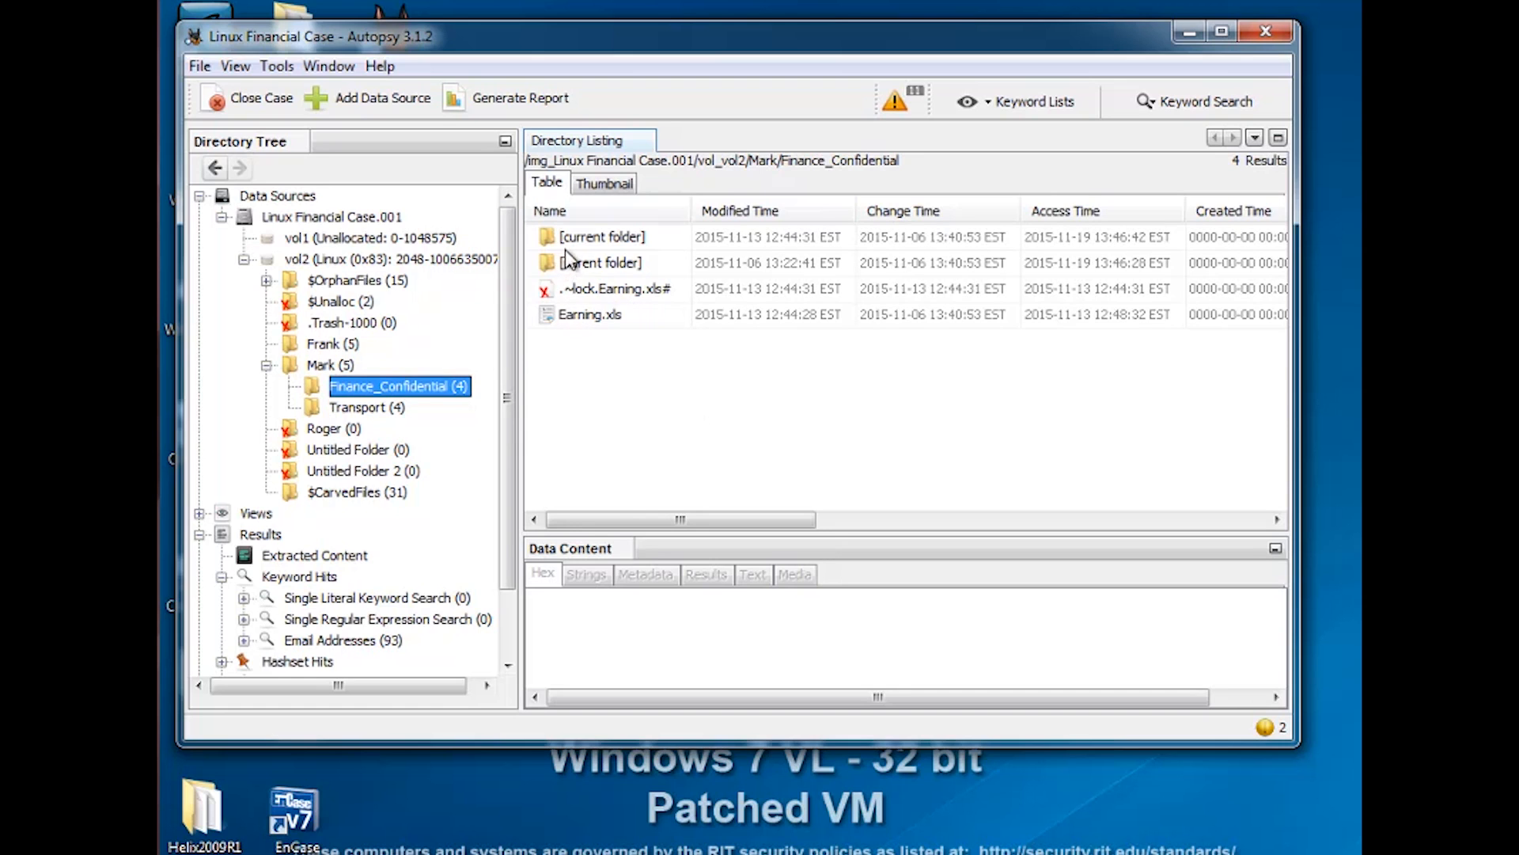
pyautogui.click(585, 318)
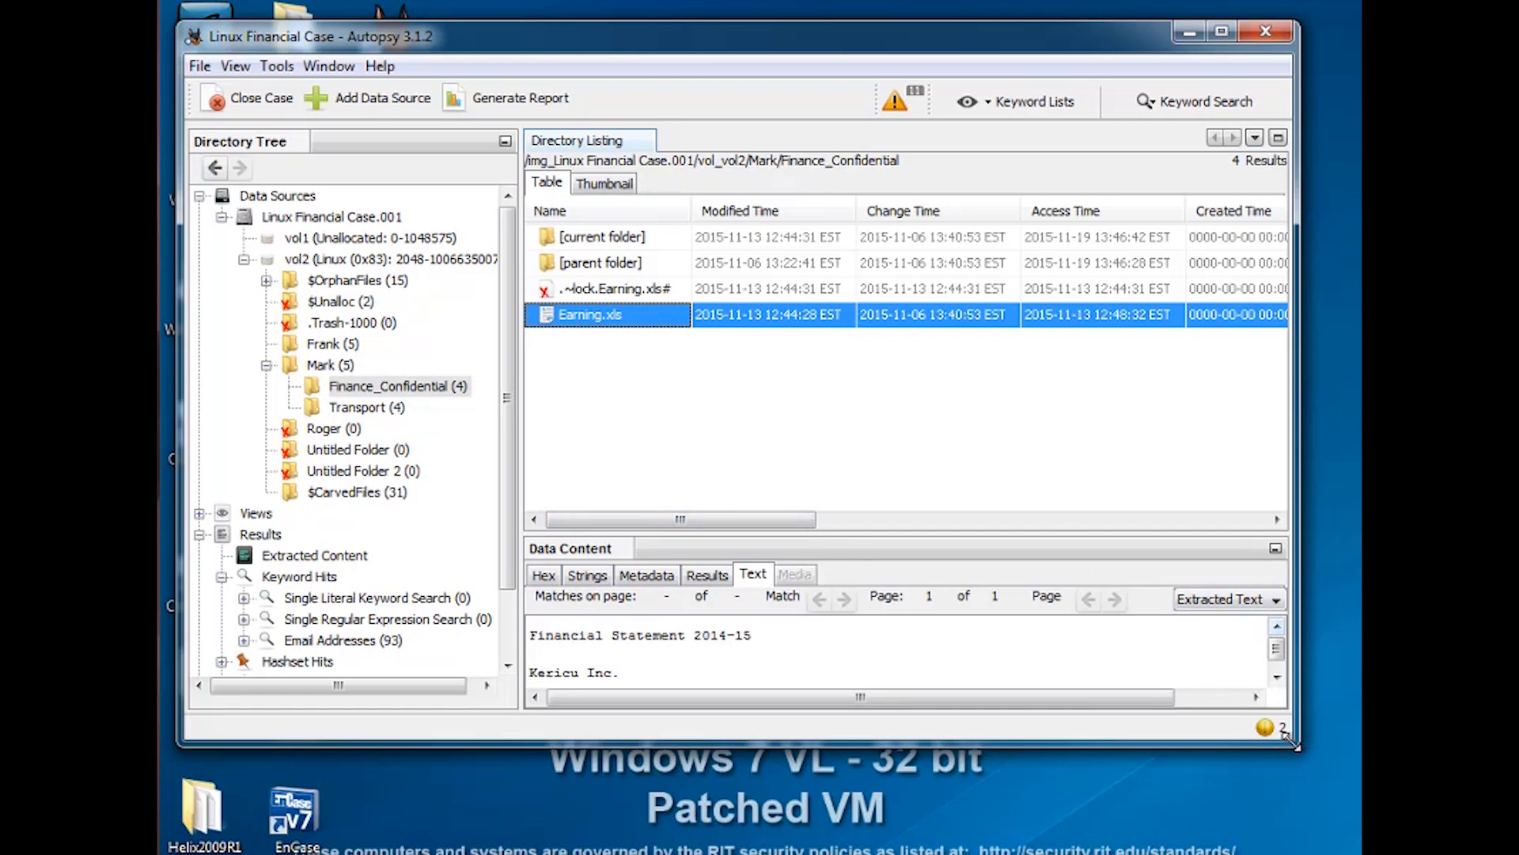
pyautogui.moveTo(1296, 732); pyautogui.dragTo(1295, 852)
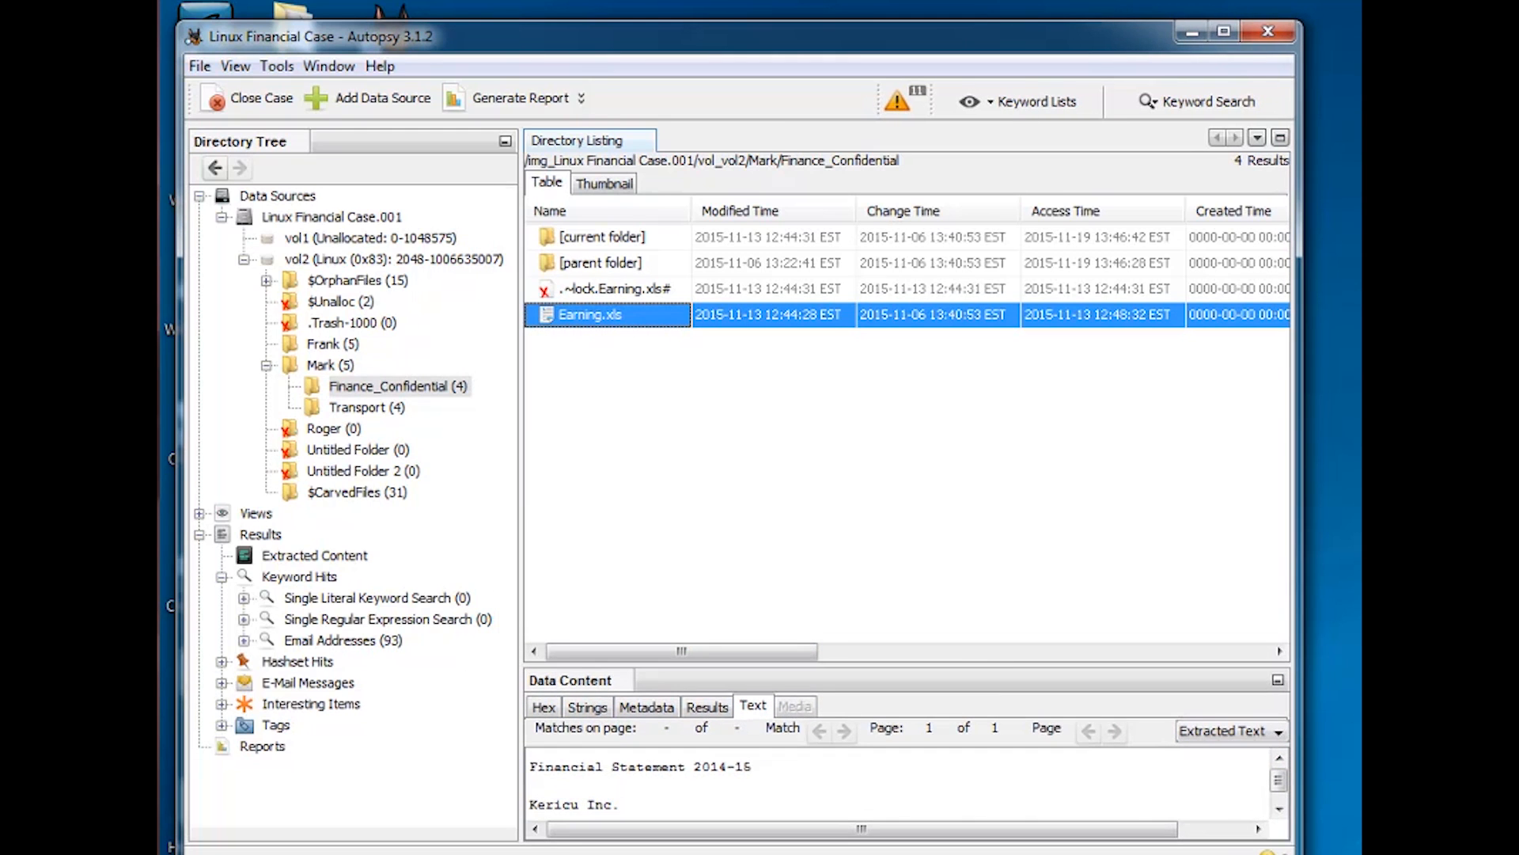
pyautogui.moveTo(979, 653); pyautogui.dragTo(981, 543)
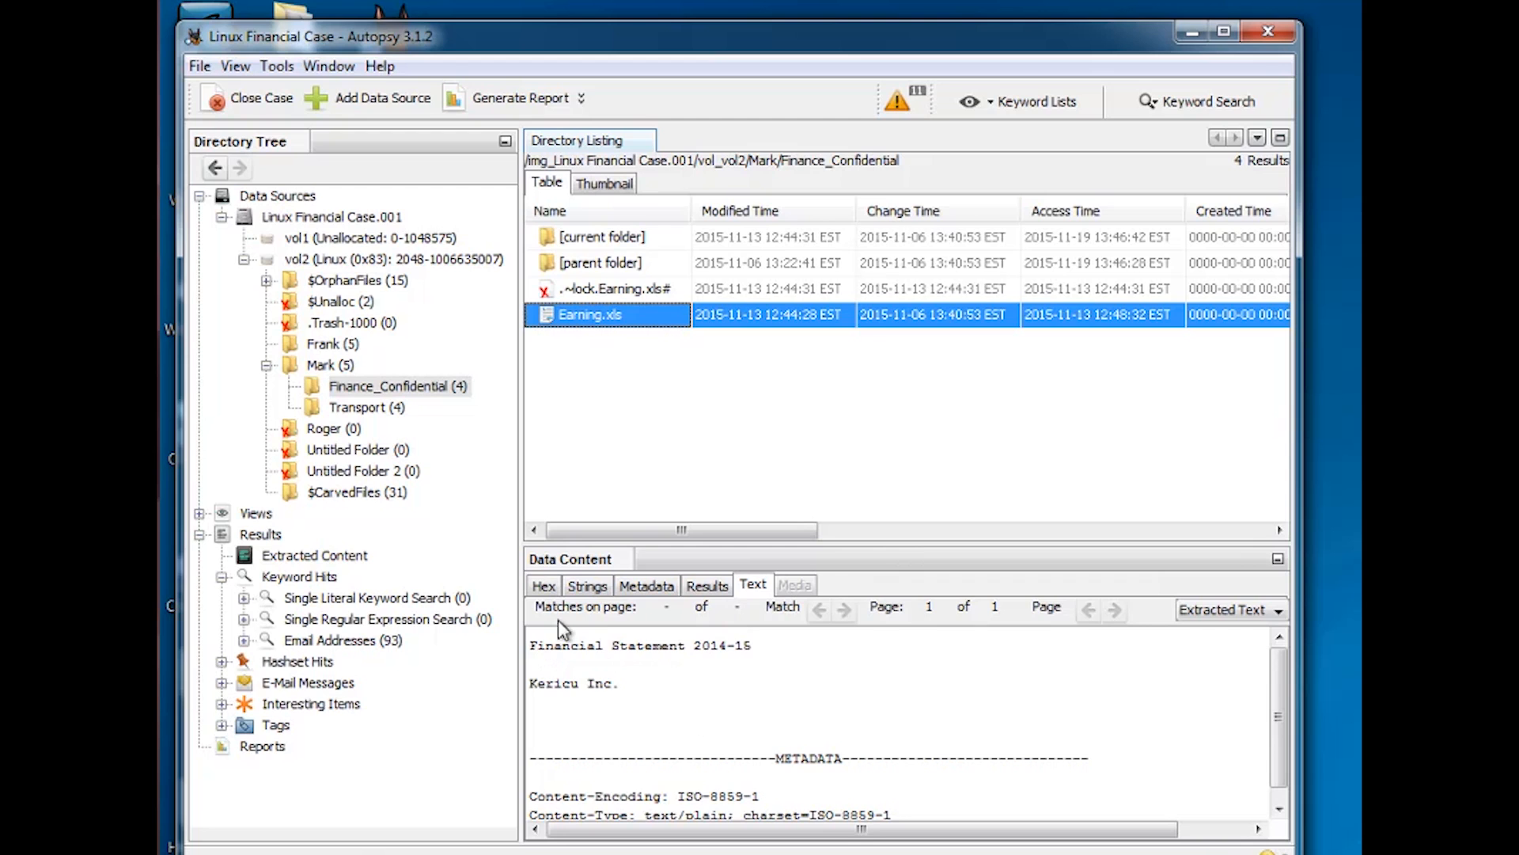
# View Earning.xls as Hex, Strings and Metadata, down to its MD5 hash and inode 46082
pyautogui.click(544, 585)
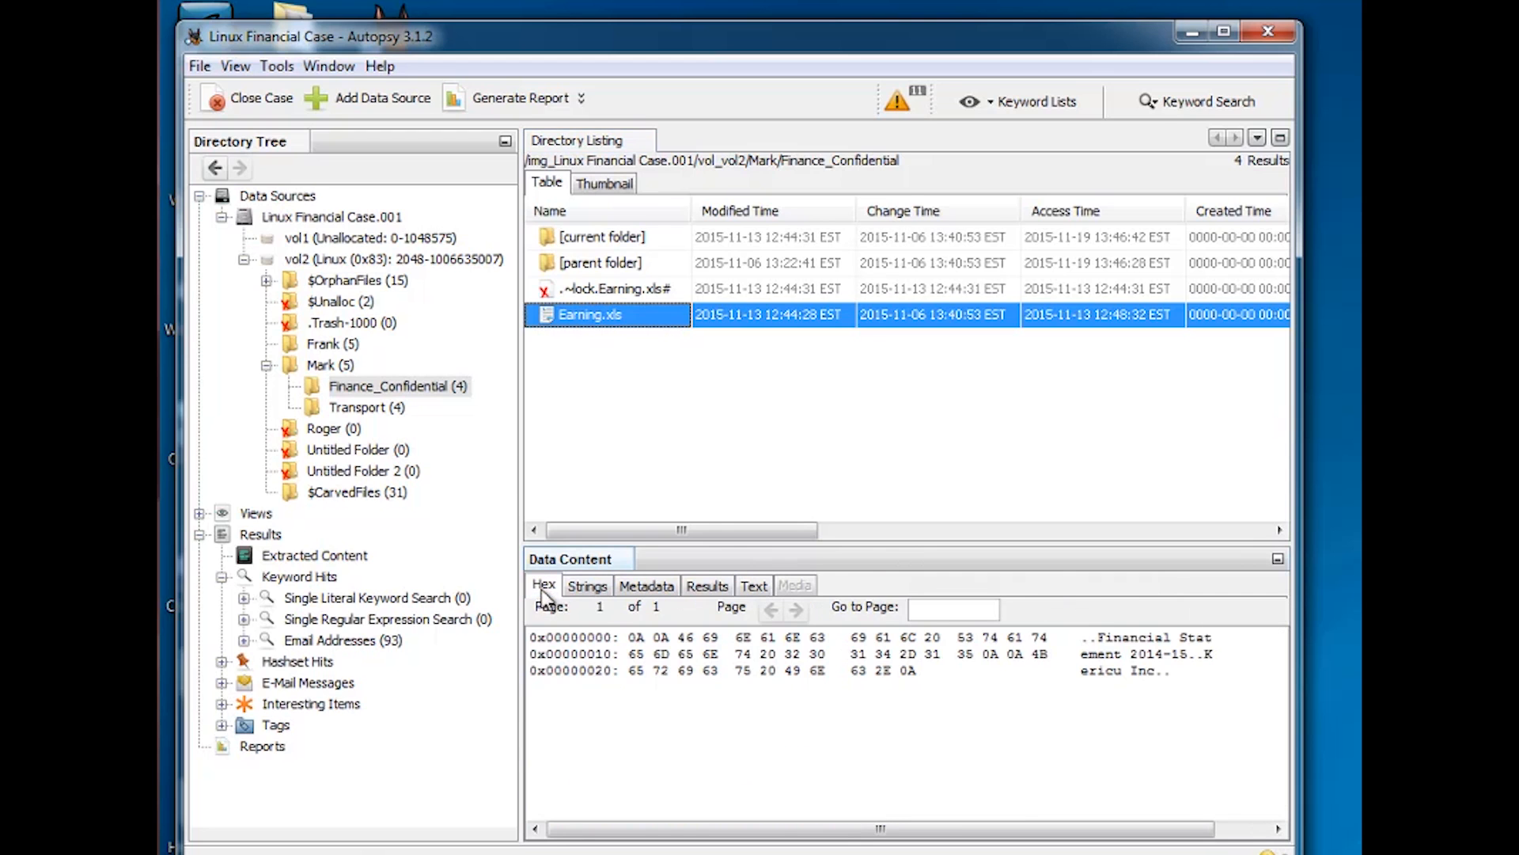
pyautogui.click(587, 586)
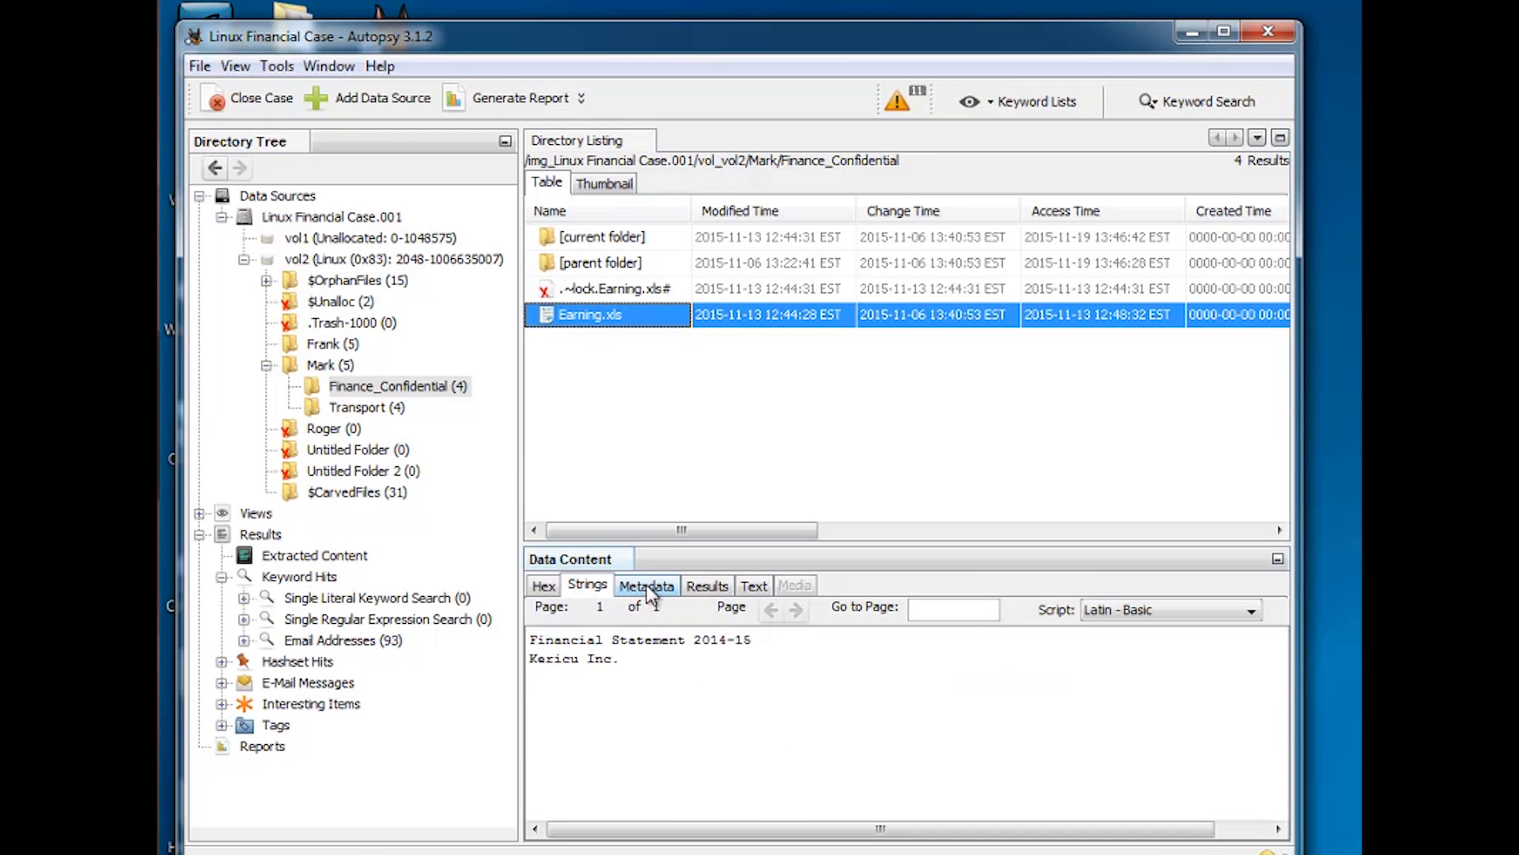
pyautogui.click(646, 587)
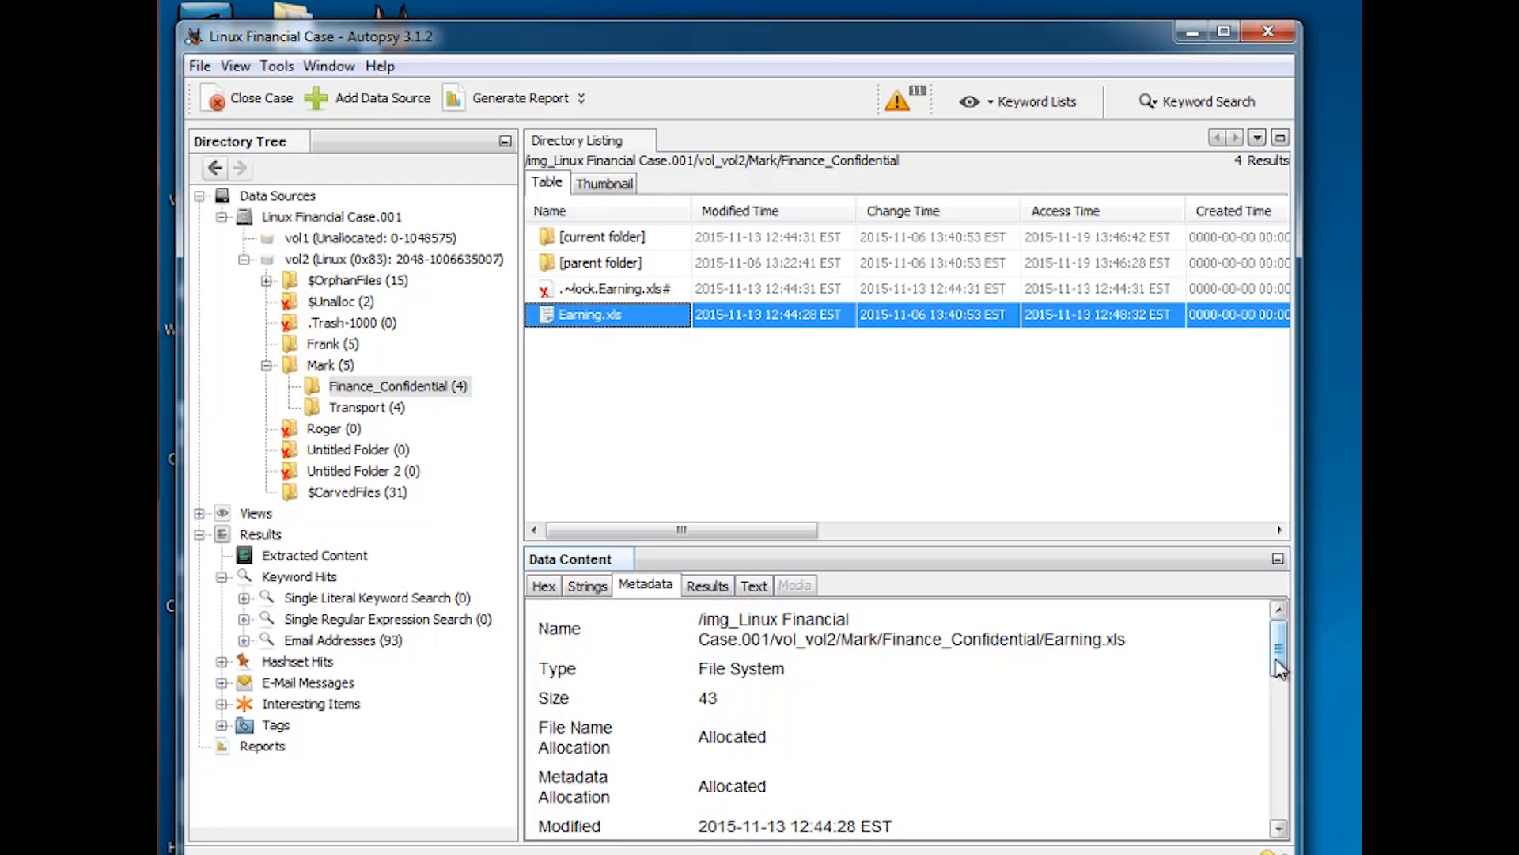
pyautogui.moveTo(1279, 669); pyautogui.dragTo(1277, 682)
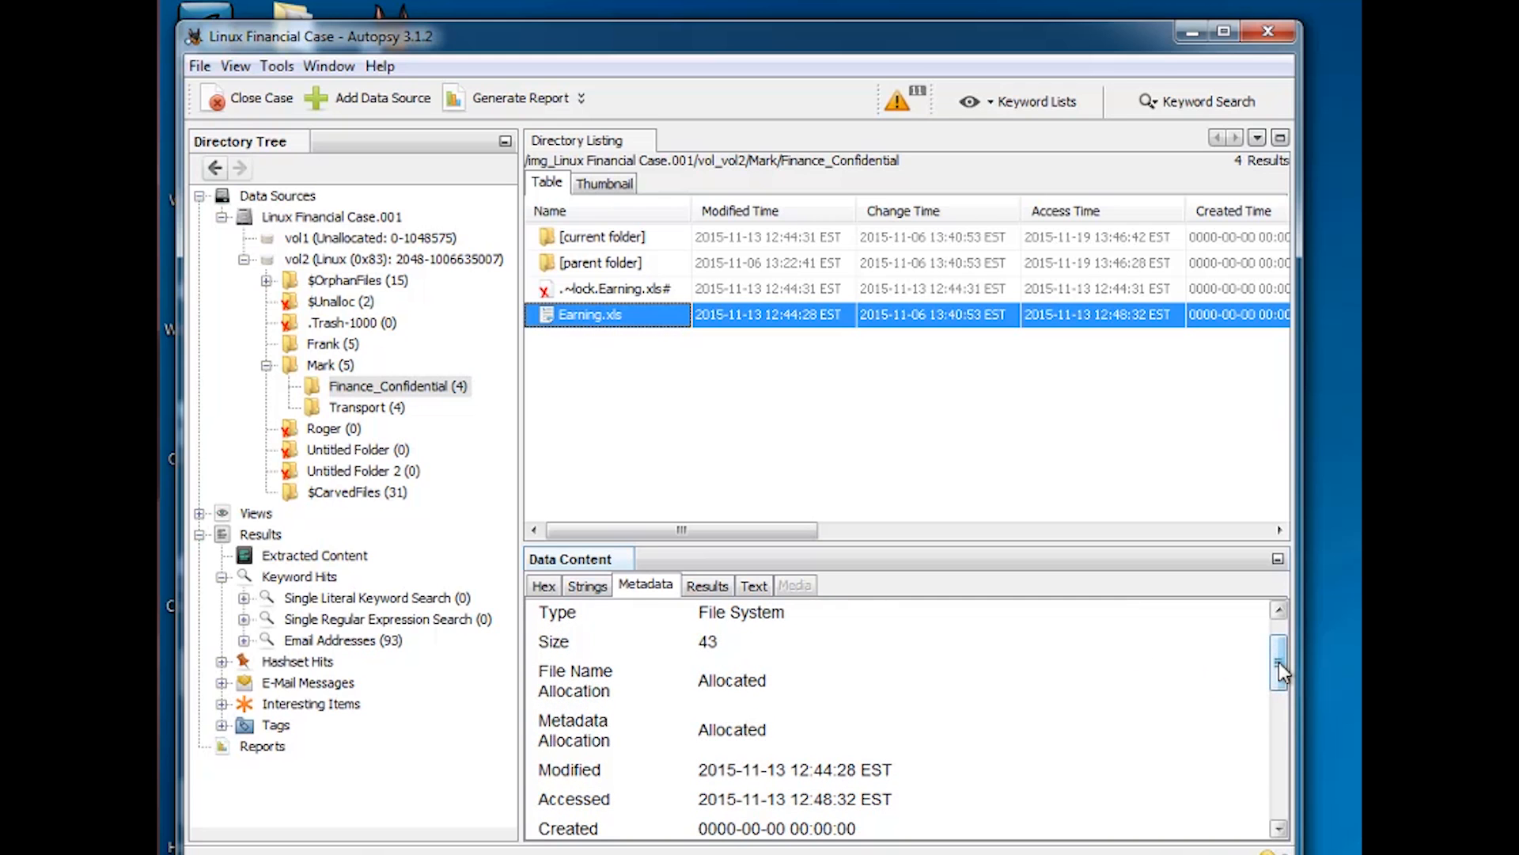
pyautogui.moveTo(1278, 662)
pyautogui.mouseDown()
pyautogui.moveTo(1274, 676)
pyautogui.moveTo(1277, 644)
pyautogui.mouseUp()
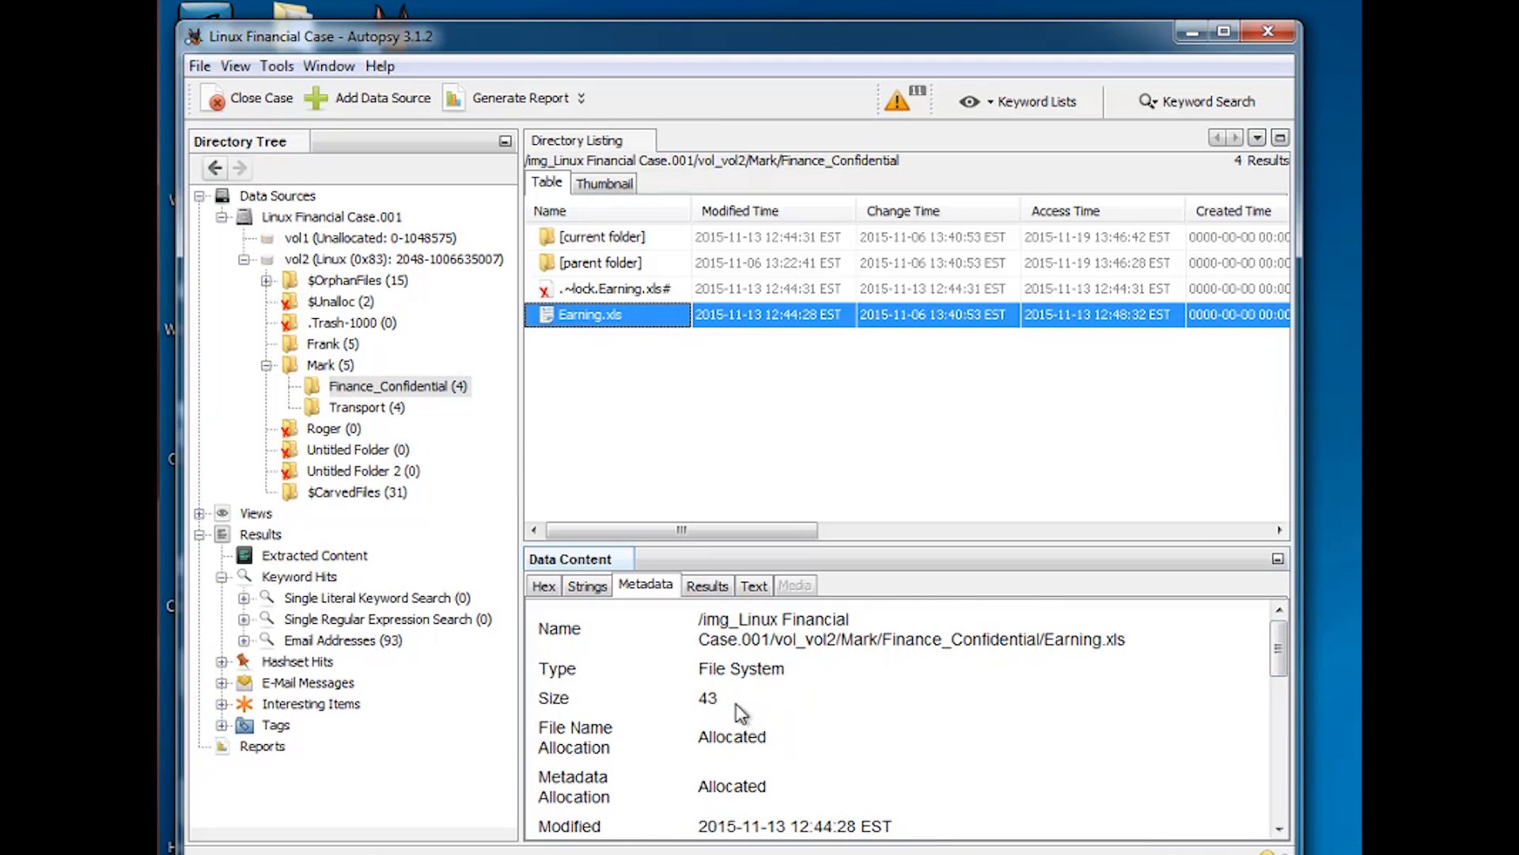
pyautogui.moveTo(1277, 662); pyautogui.dragTo(1264, 725)
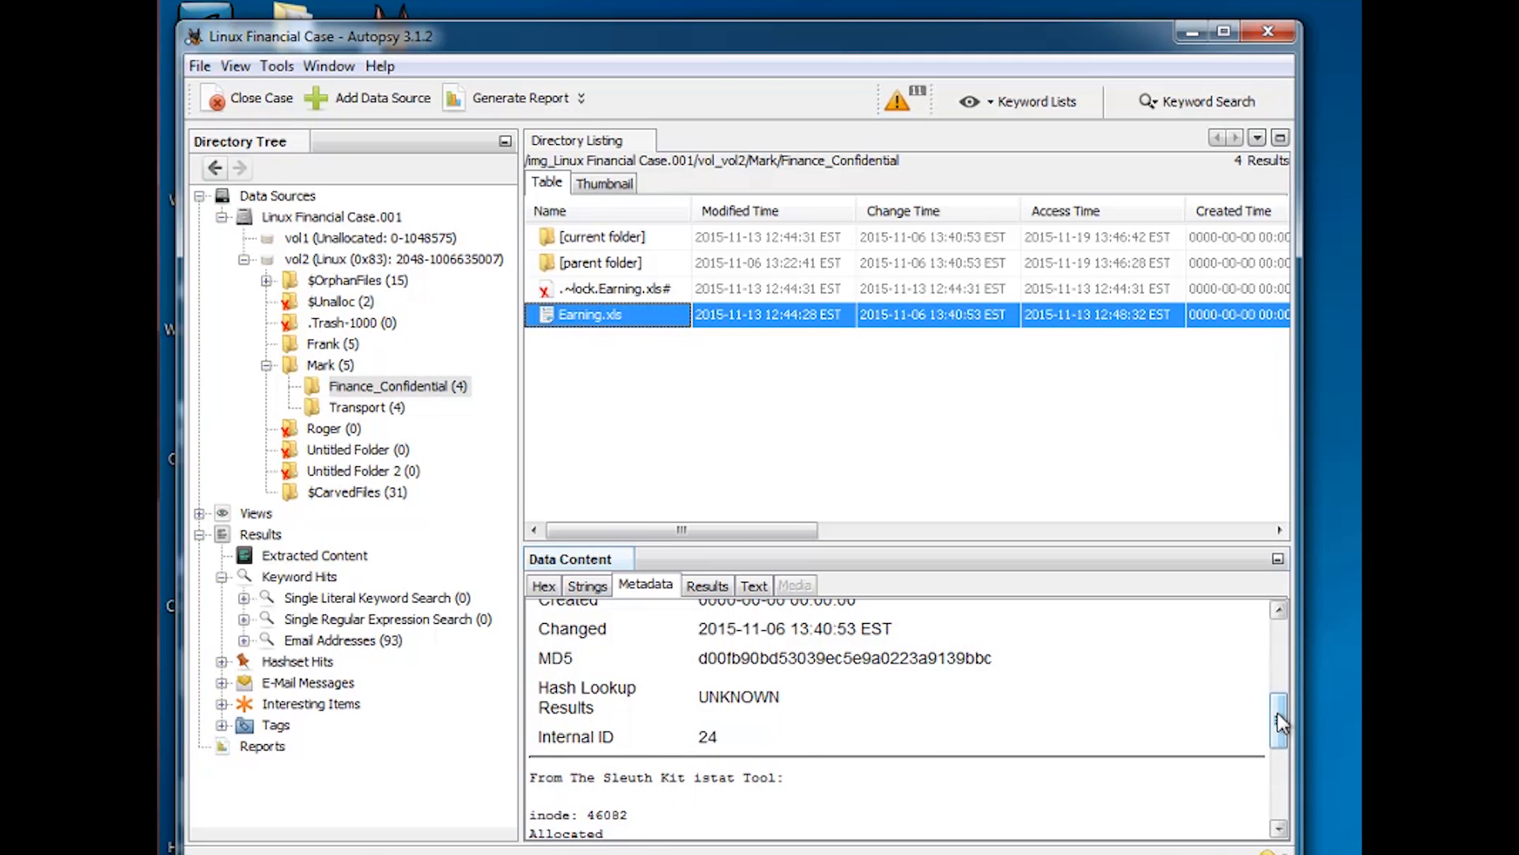
pyautogui.moveTo(1278, 713); pyautogui.dragTo(1266, 760)
pyautogui.moveTo(644, 637); pyautogui.dragTo(590, 630)
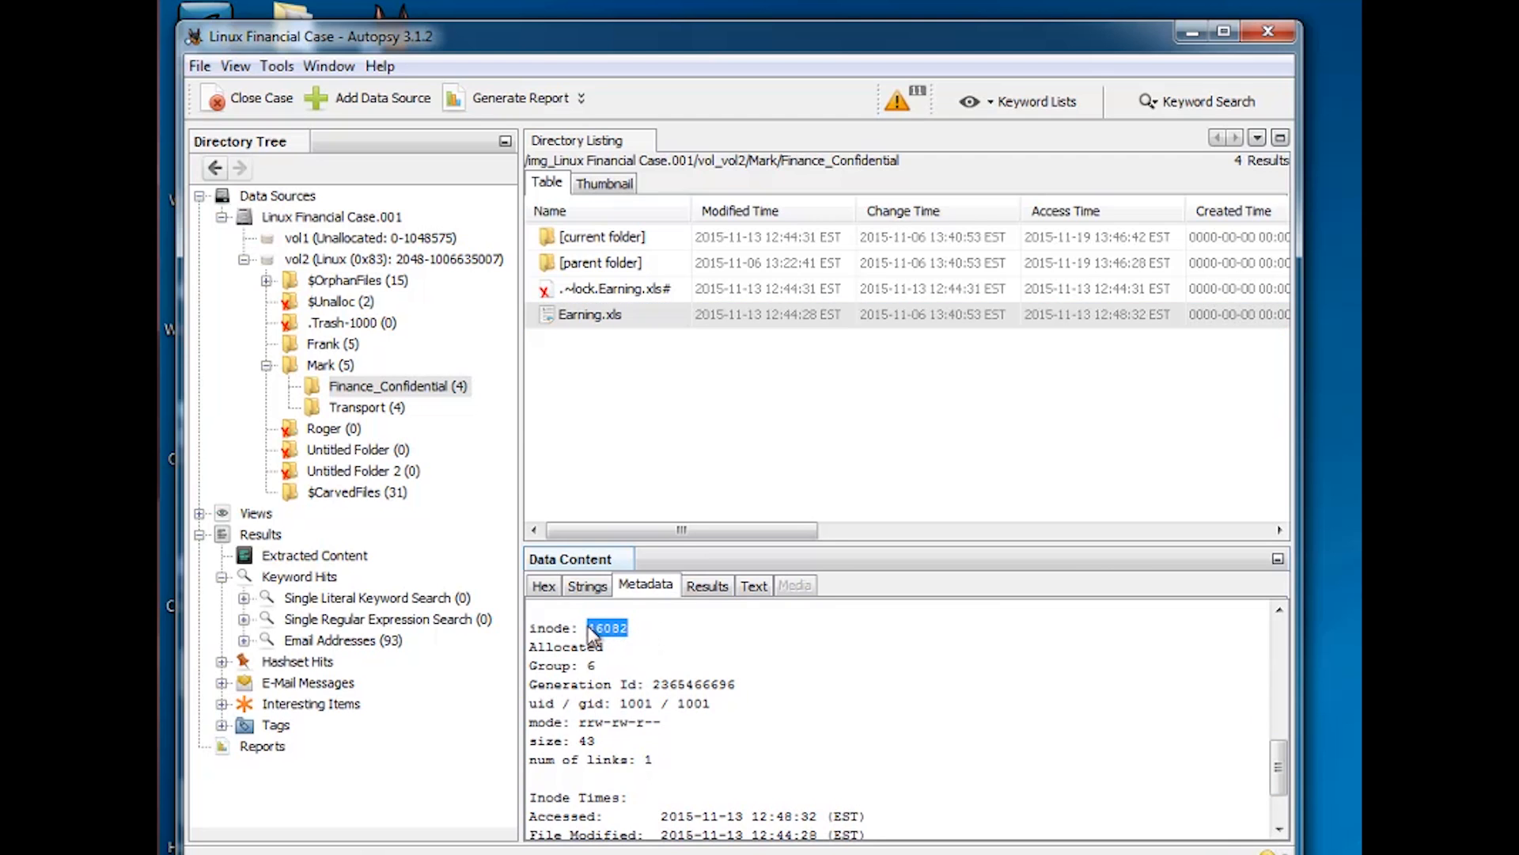
pyautogui.click(588, 631)
pyautogui.moveTo(629, 631); pyautogui.dragTo(530, 632)
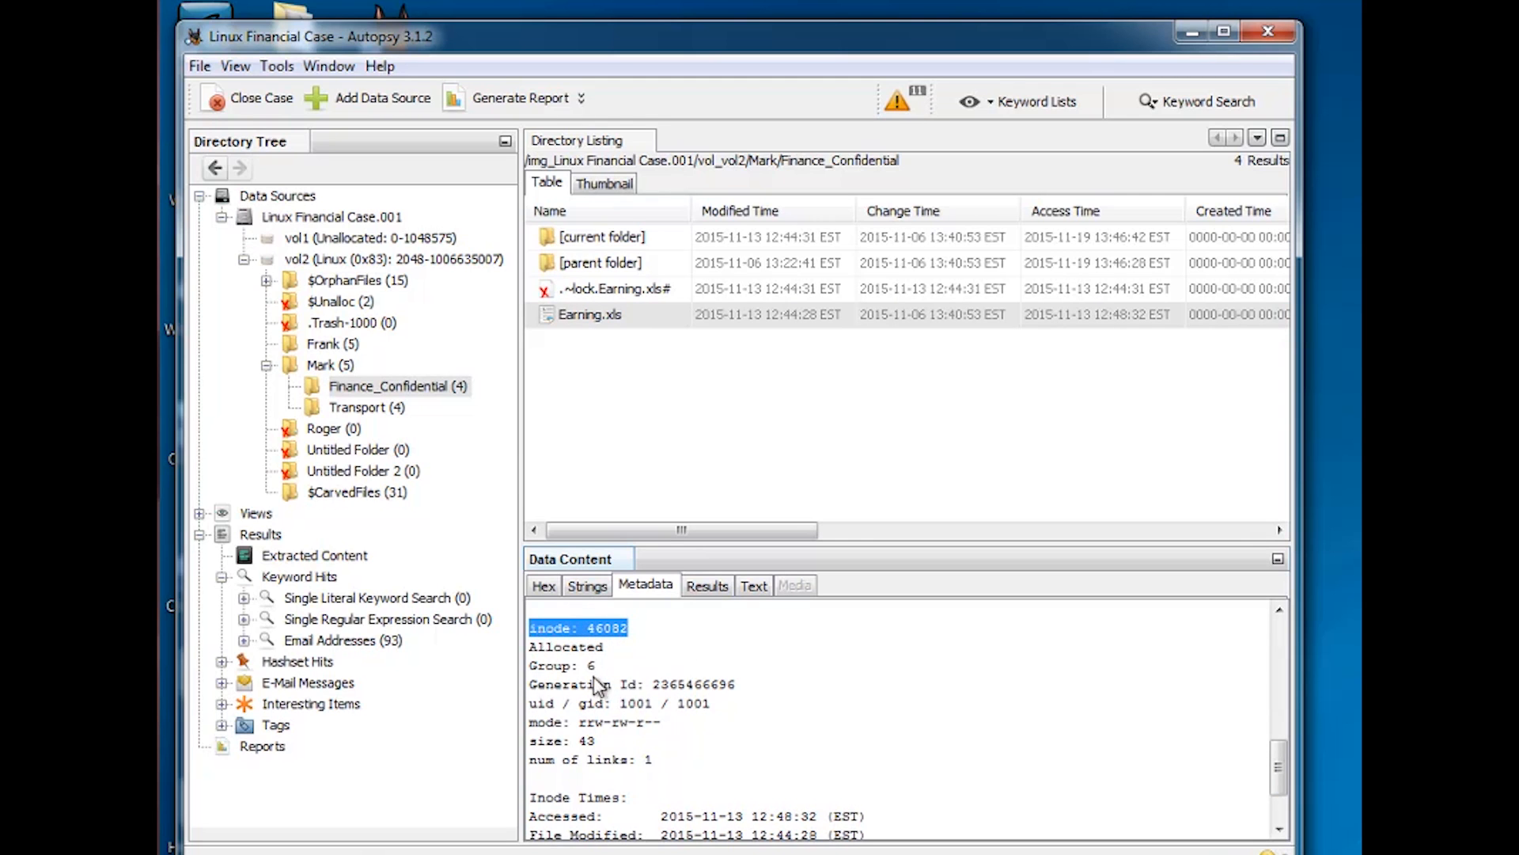
pyautogui.moveTo(599, 669); pyautogui.dragTo(546, 668)
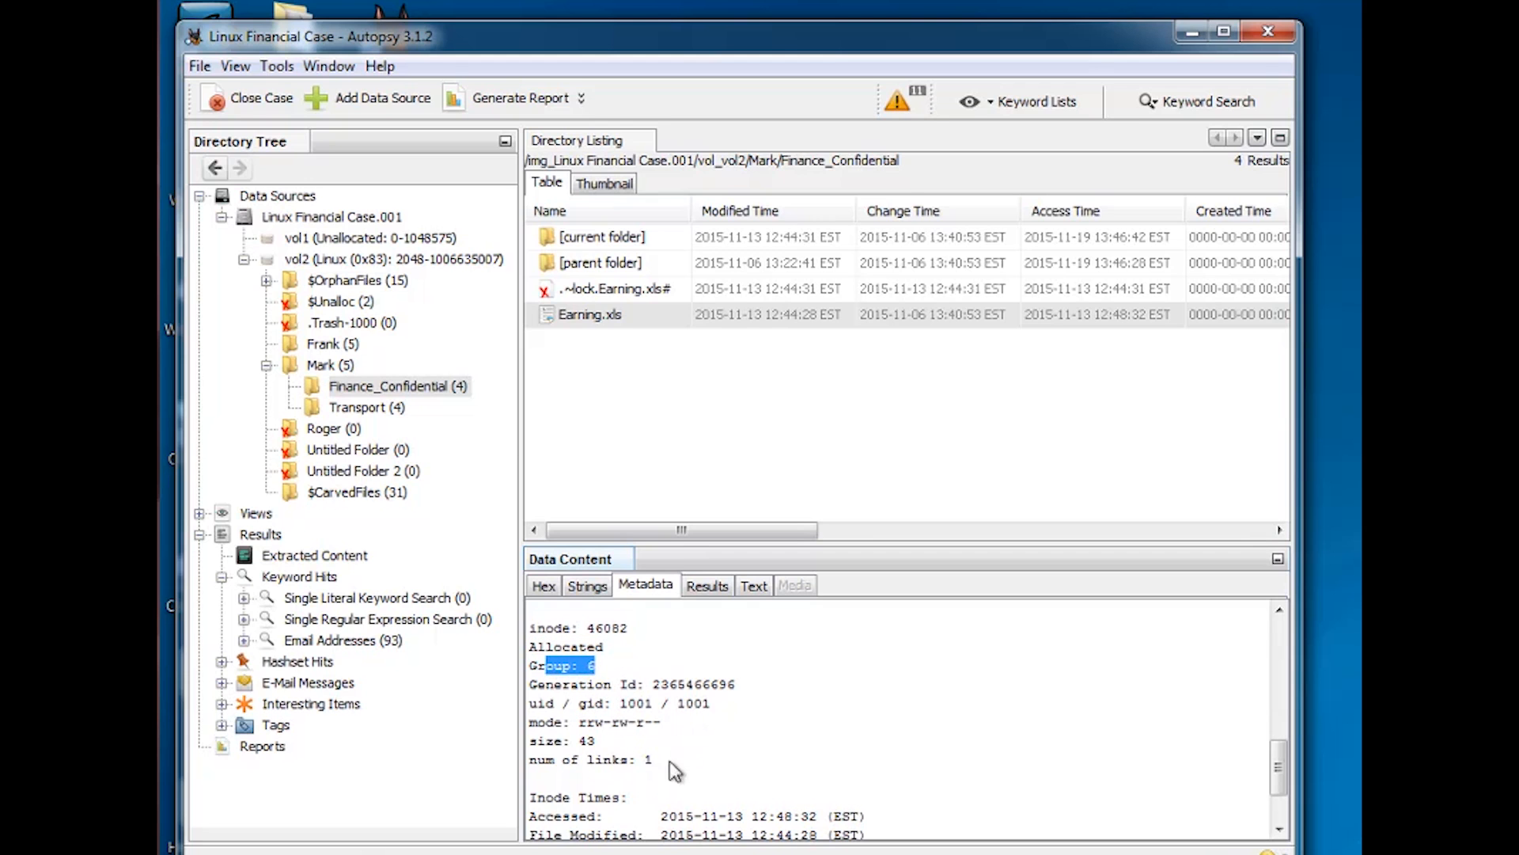
pyautogui.moveTo(1278, 765); pyautogui.dragTo(1279, 789)
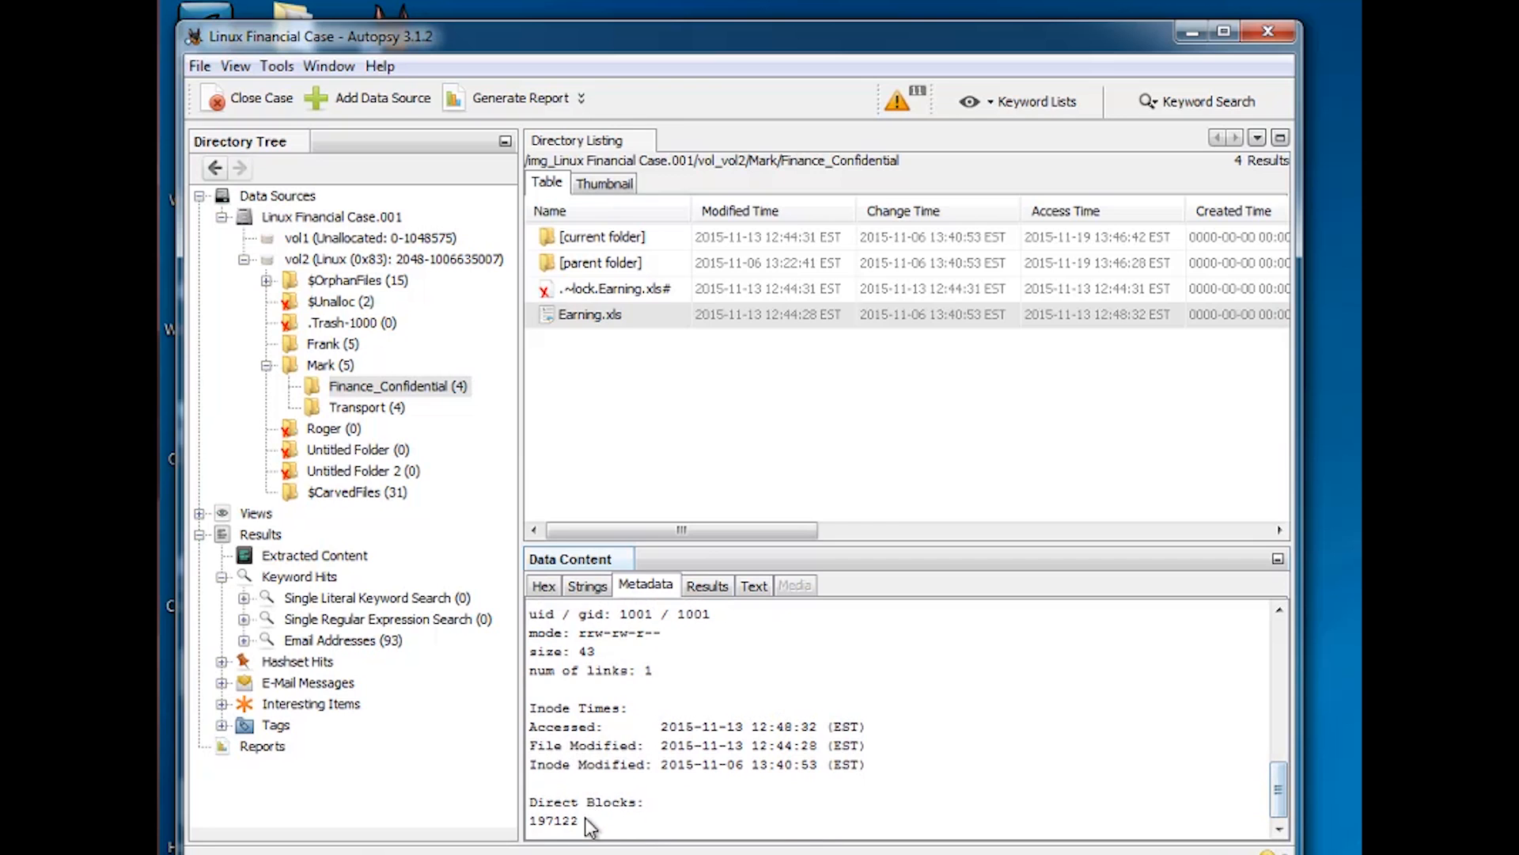
pyautogui.moveTo(552, 826); pyautogui.dragTo(529, 823)
pyautogui.click(598, 816)
pyautogui.moveTo(584, 823); pyautogui.dragTo(528, 824)
pyautogui.click(649, 823)
pyautogui.moveTo(1276, 791); pyautogui.dragTo(1278, 727)
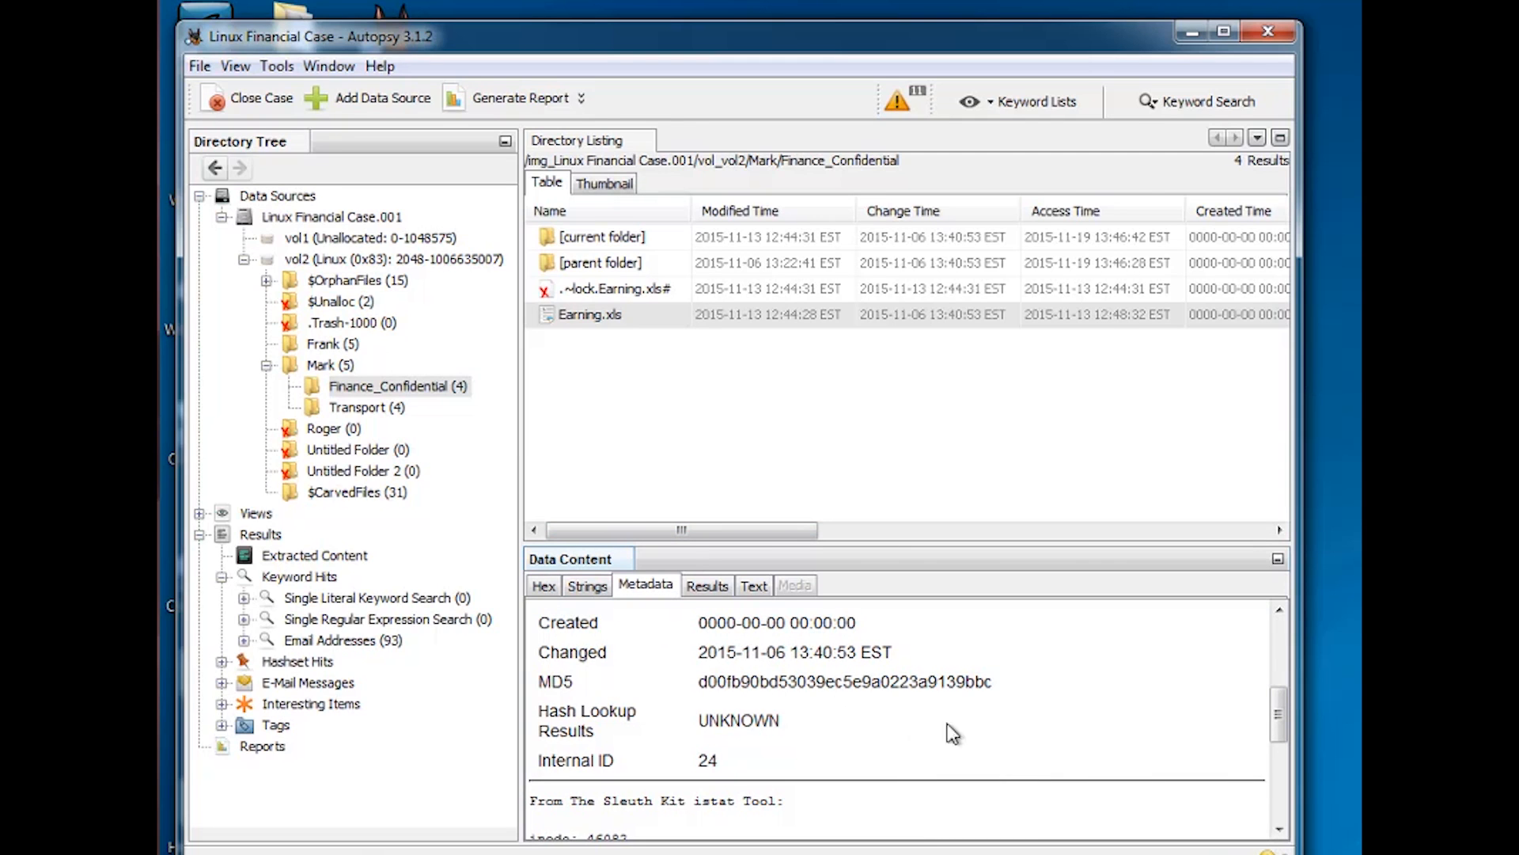
# List the $CarvedFiles folder and read the extracted text of f0000424.rtf and f0000678.txt
pyautogui.click(361, 492)
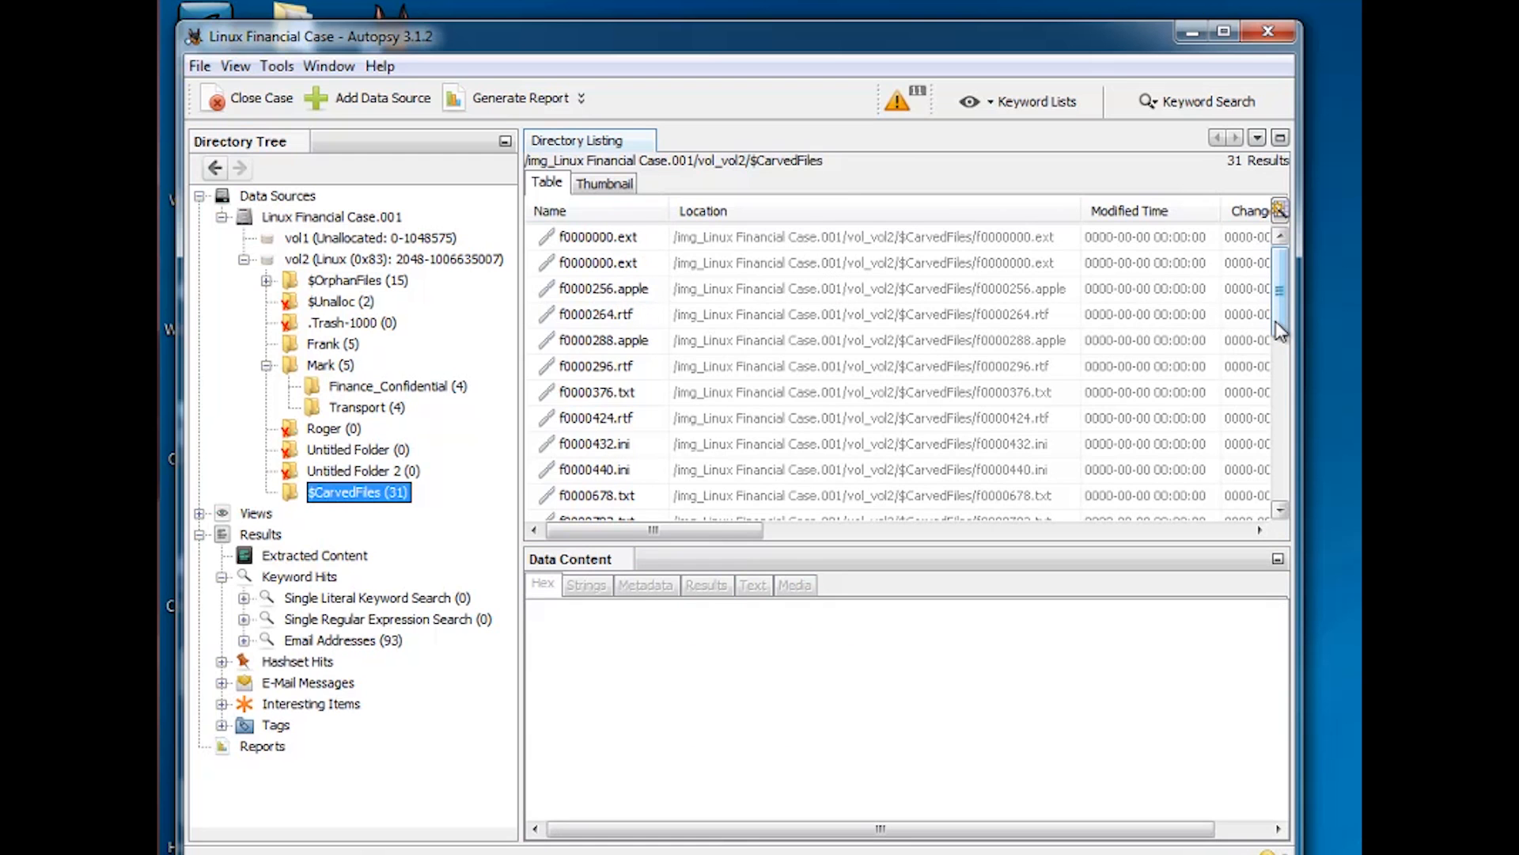
pyautogui.moveTo(1280, 322); pyautogui.dragTo(1272, 357)
pyautogui.click(616, 312)
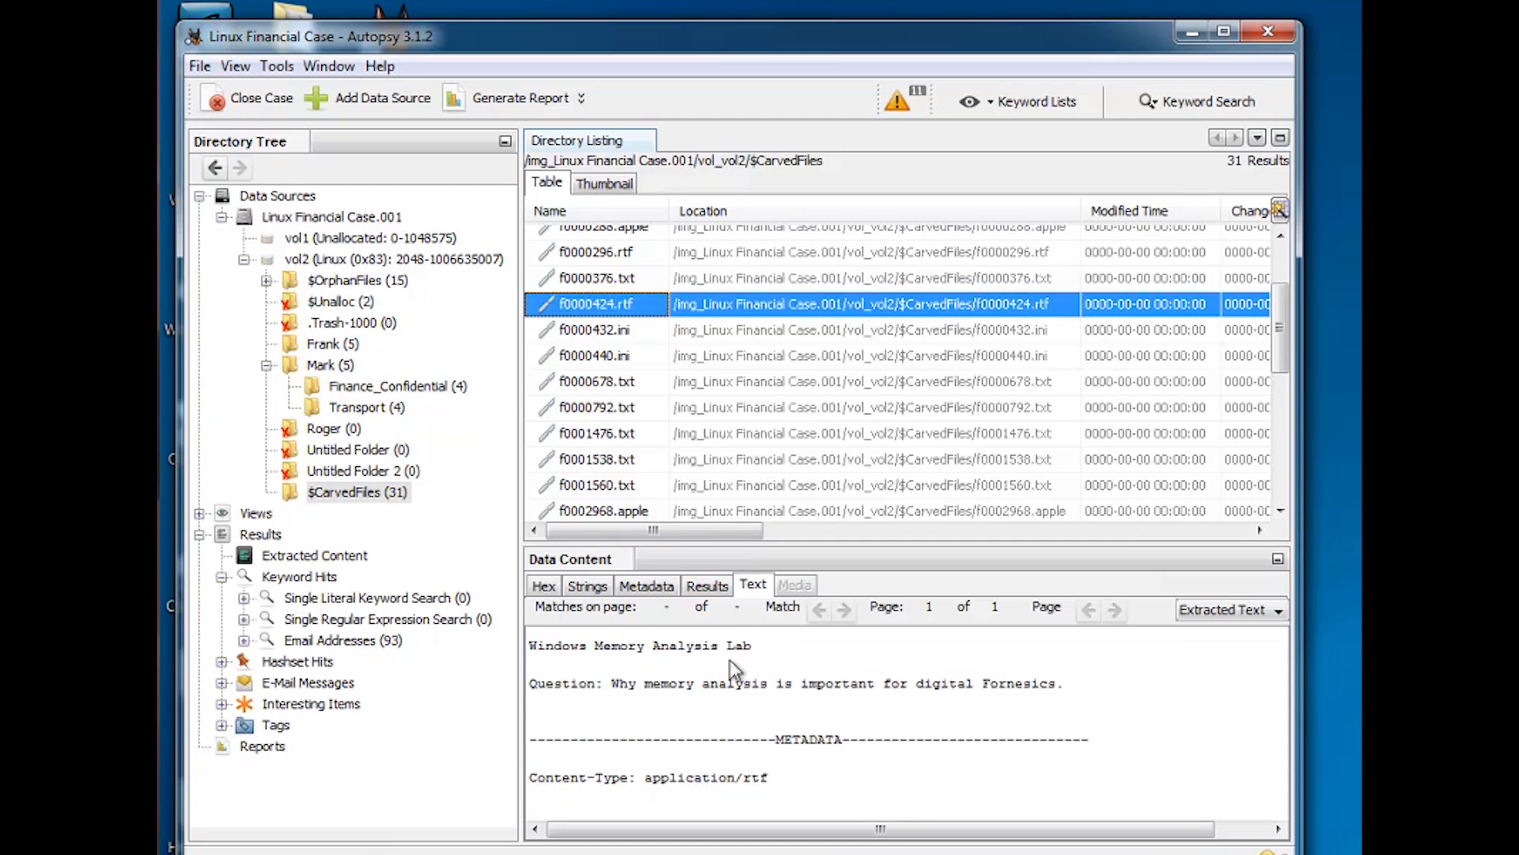
pyautogui.click(658, 383)
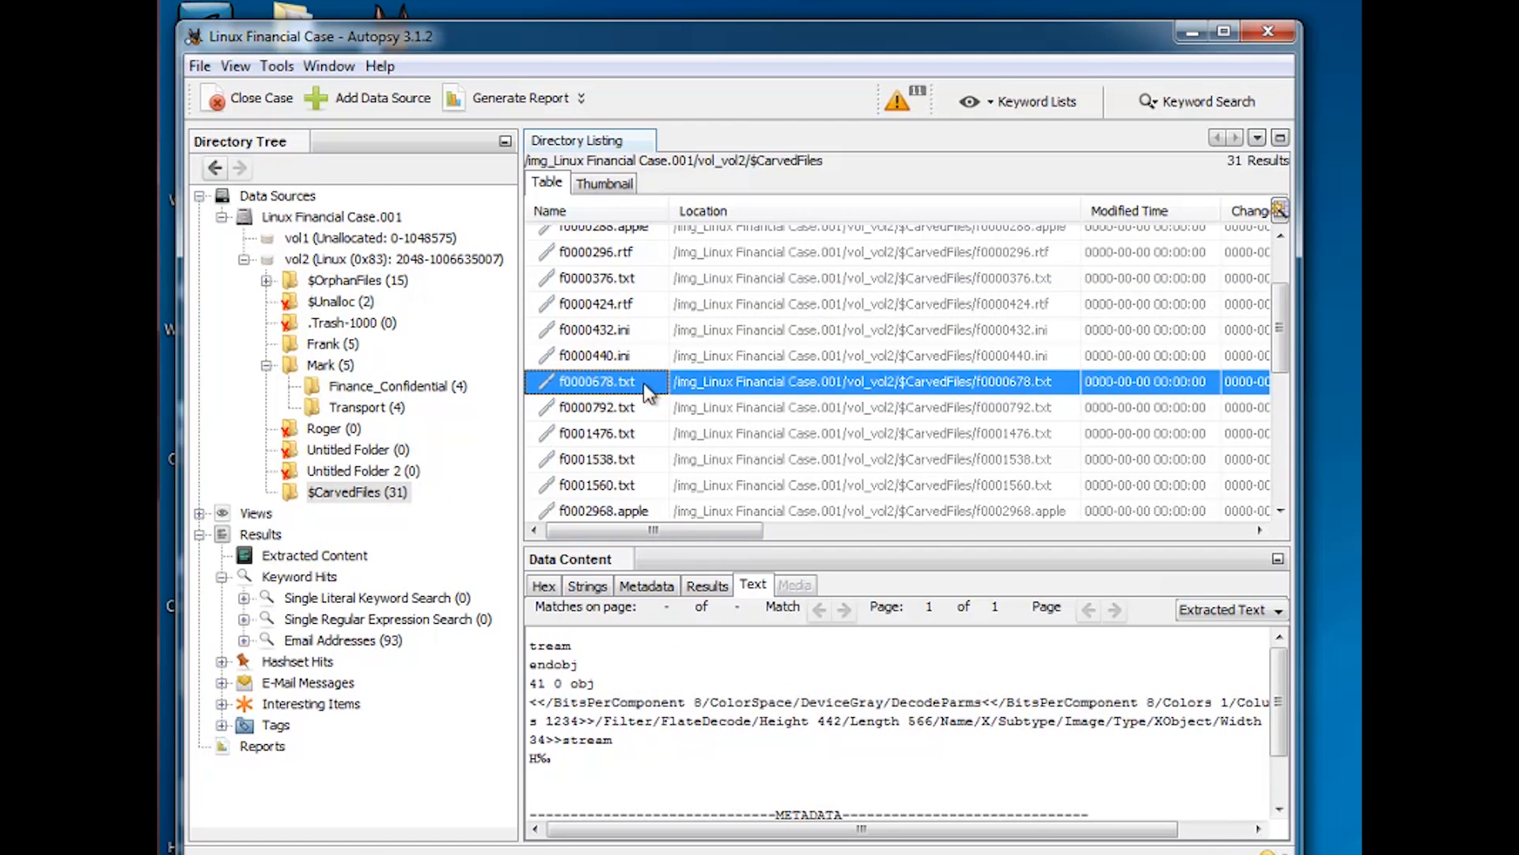
pyautogui.scroll(-3, 1283, 340)
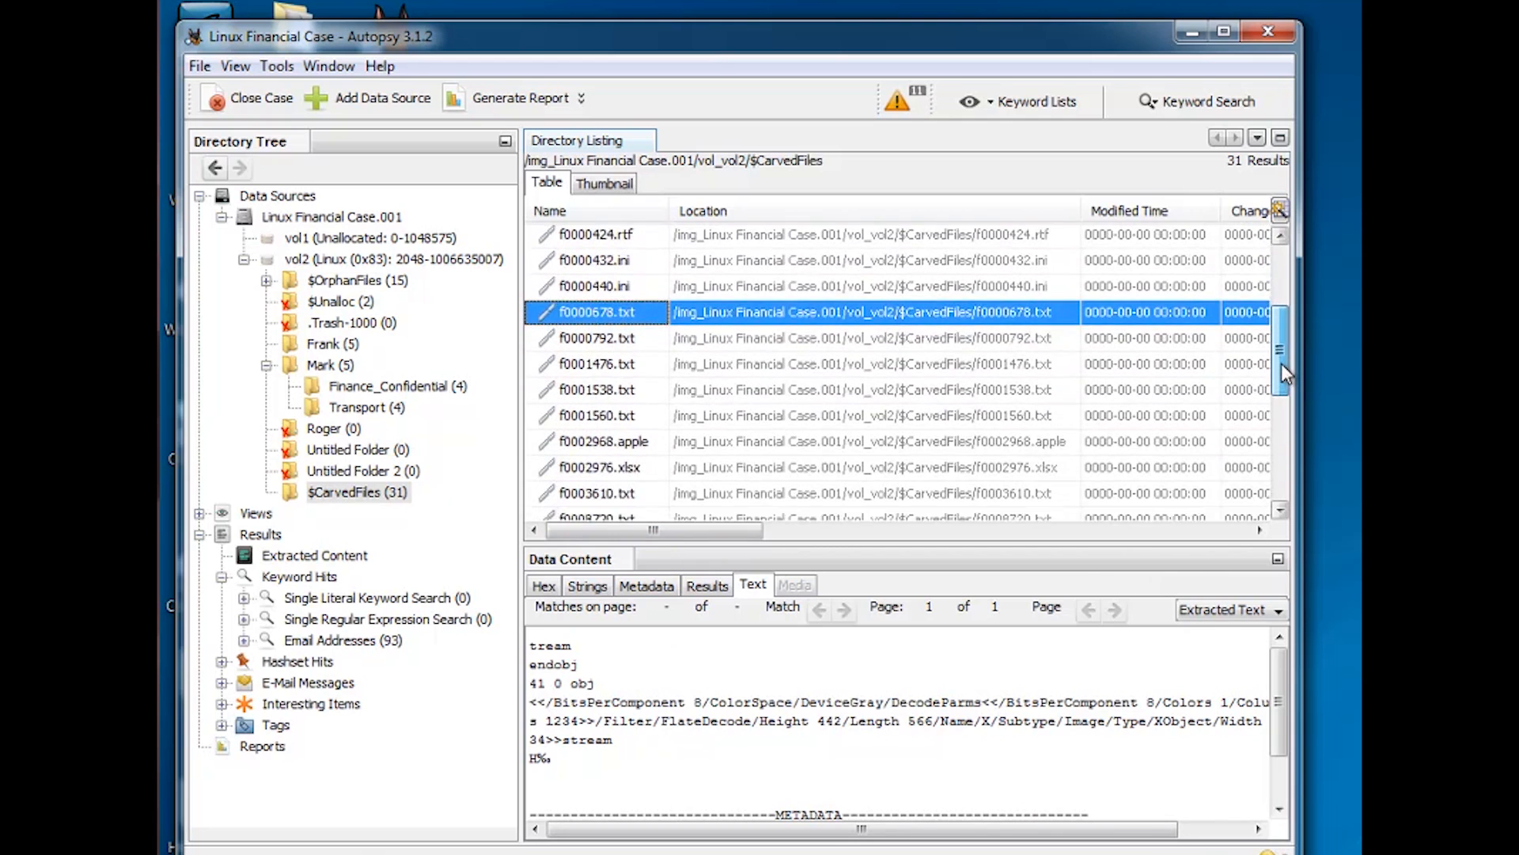
pyautogui.moveTo(1281, 372); pyautogui.dragTo(1274, 474)
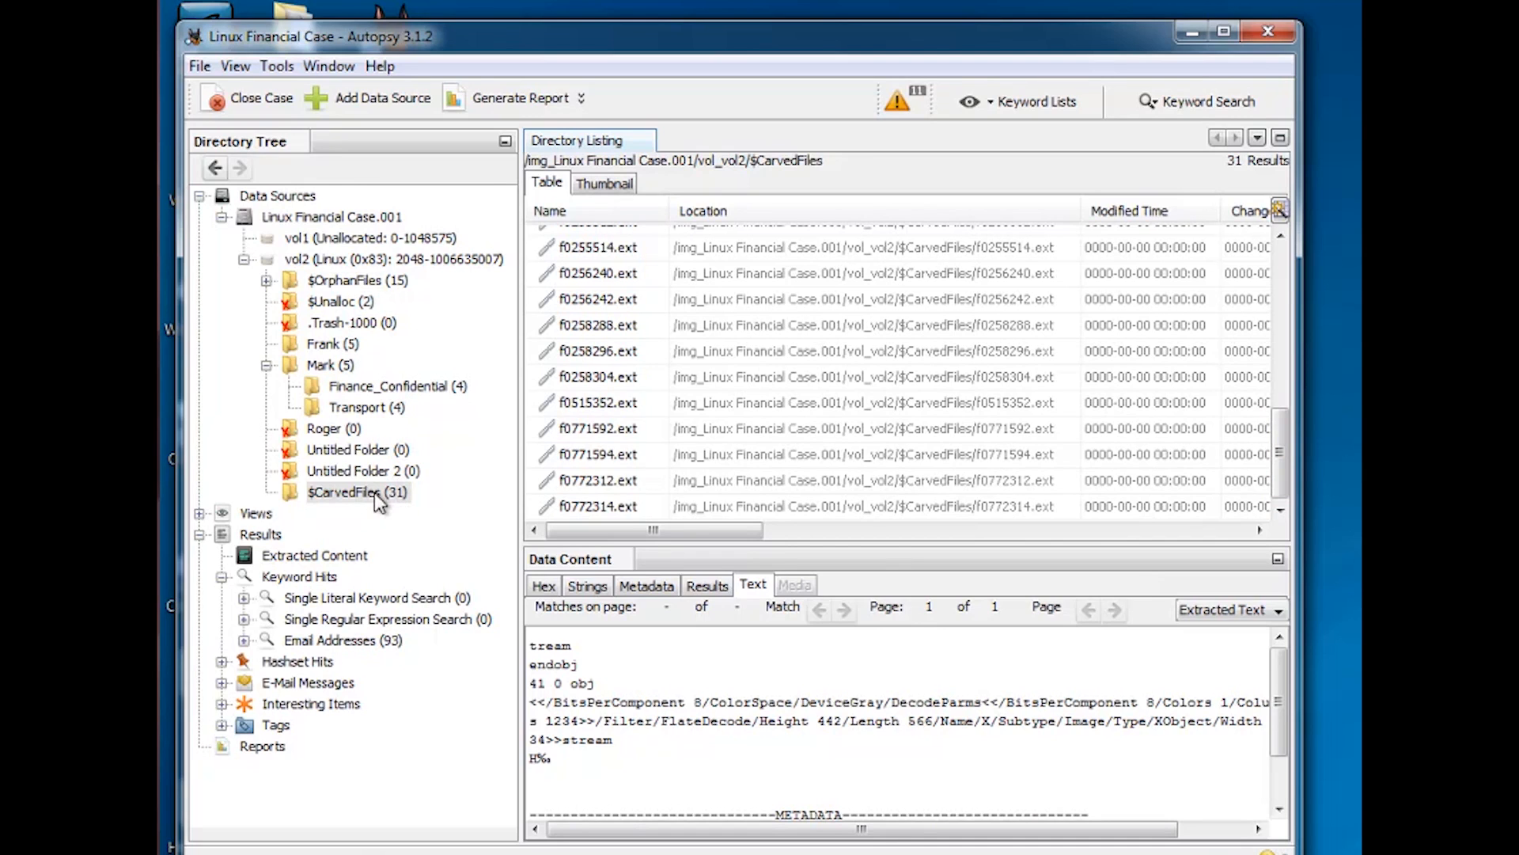
# Open the File Types categories under Views and check the case for images and videos
pyautogui.click(200, 513)
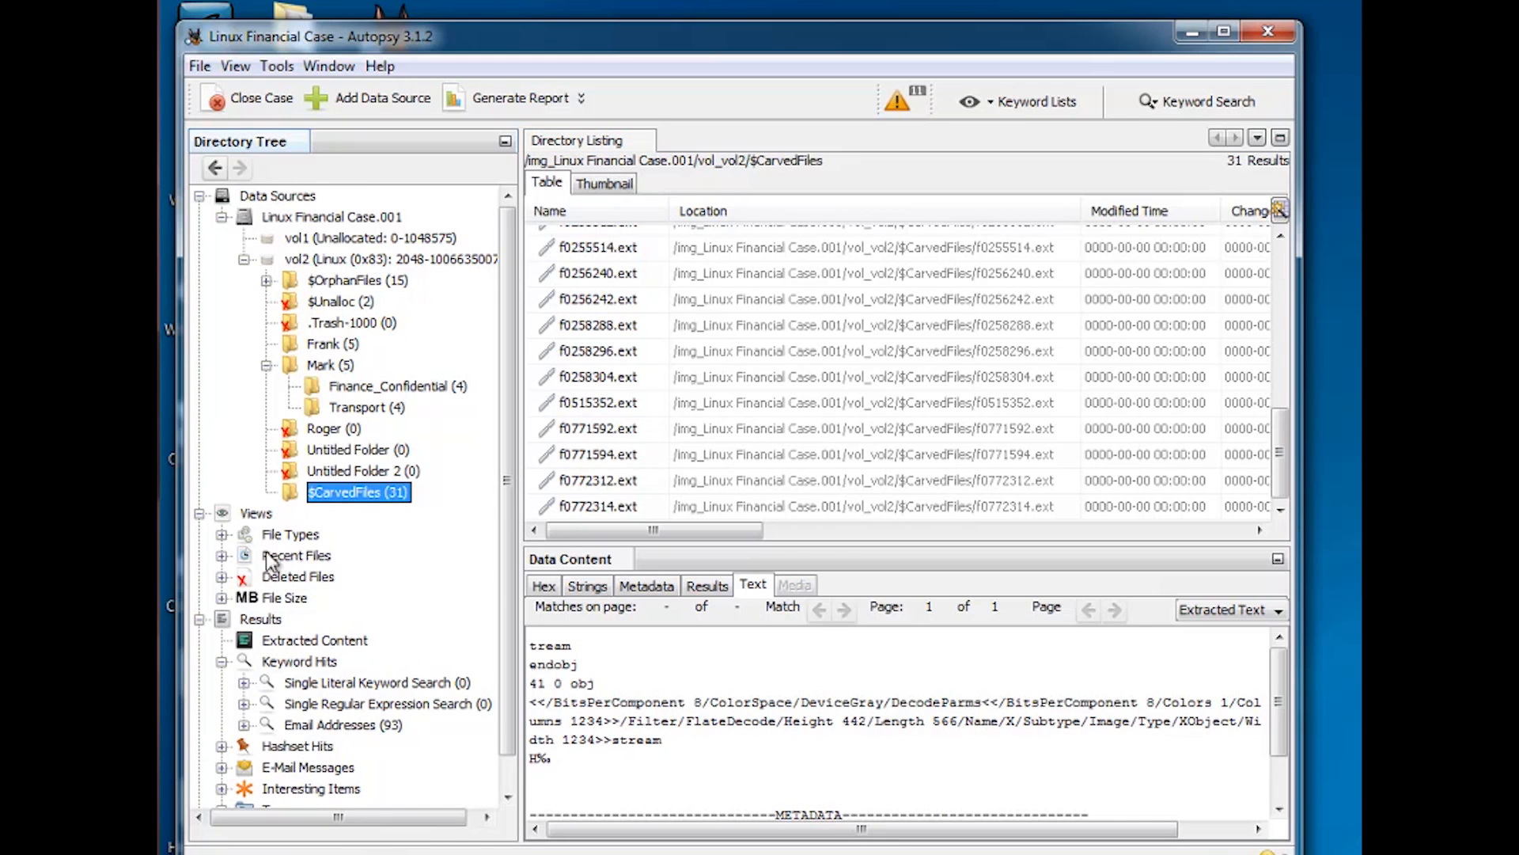
pyautogui.click(221, 535)
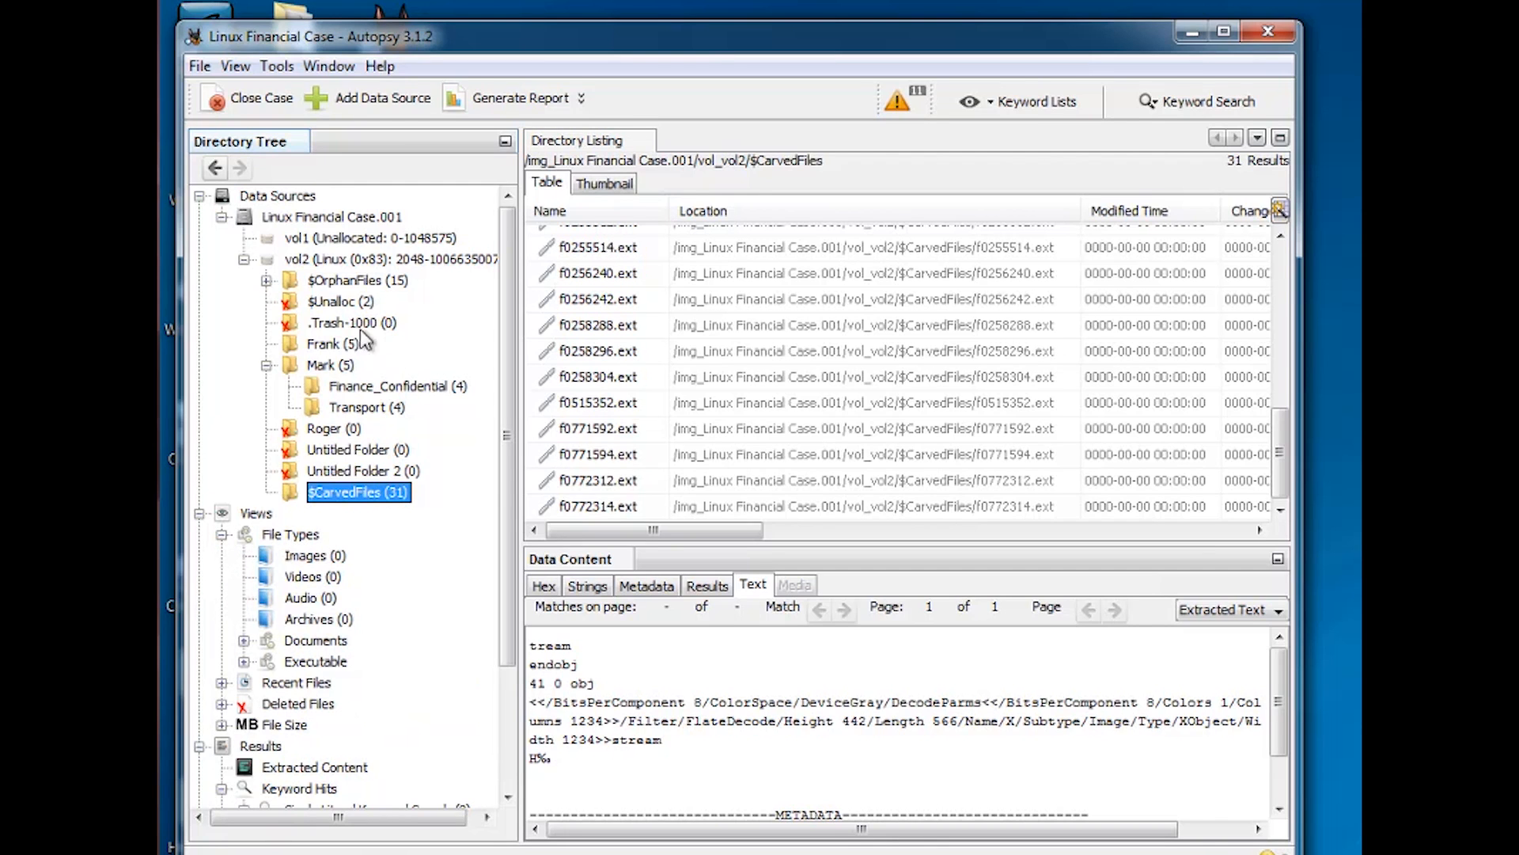
pyautogui.click(317, 556)
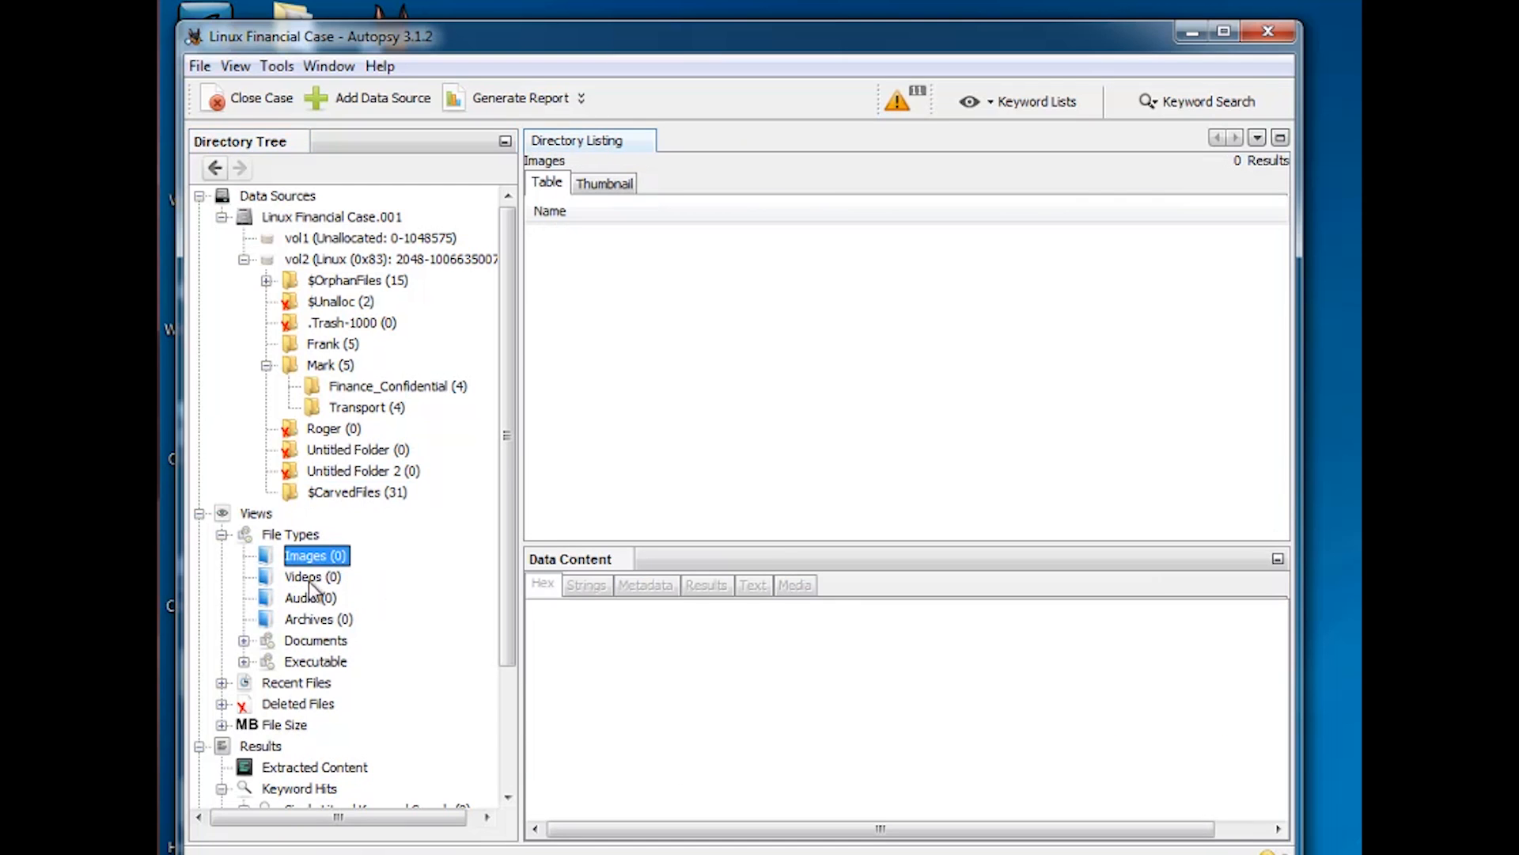
pyautogui.click(305, 580)
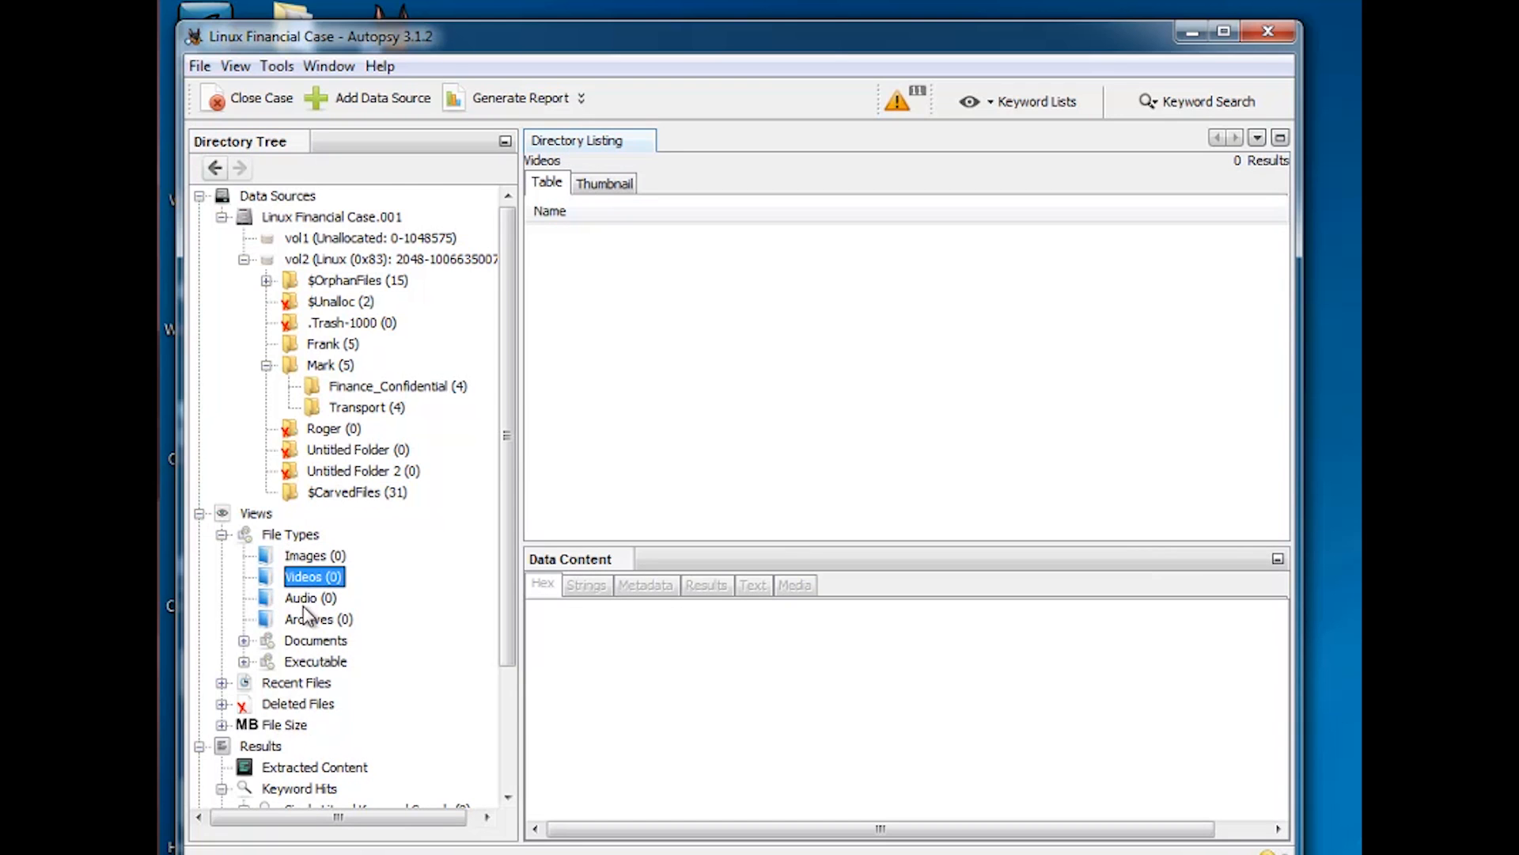
# Glance at the Executable extensions, then list the six Office documents under Documents
pyautogui.click(245, 662)
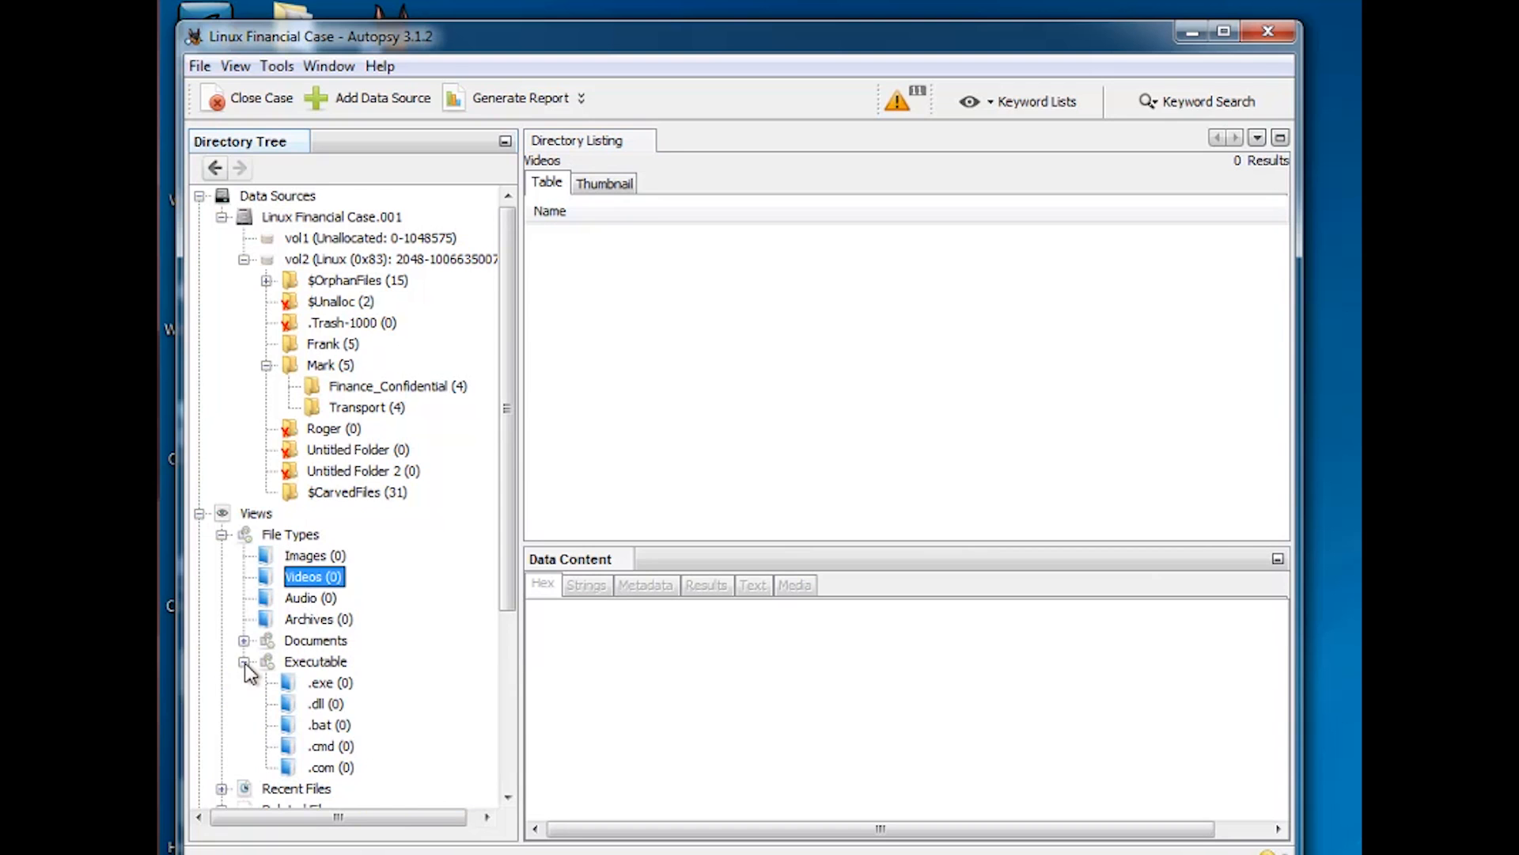
pyautogui.click(245, 662)
pyautogui.click(245, 641)
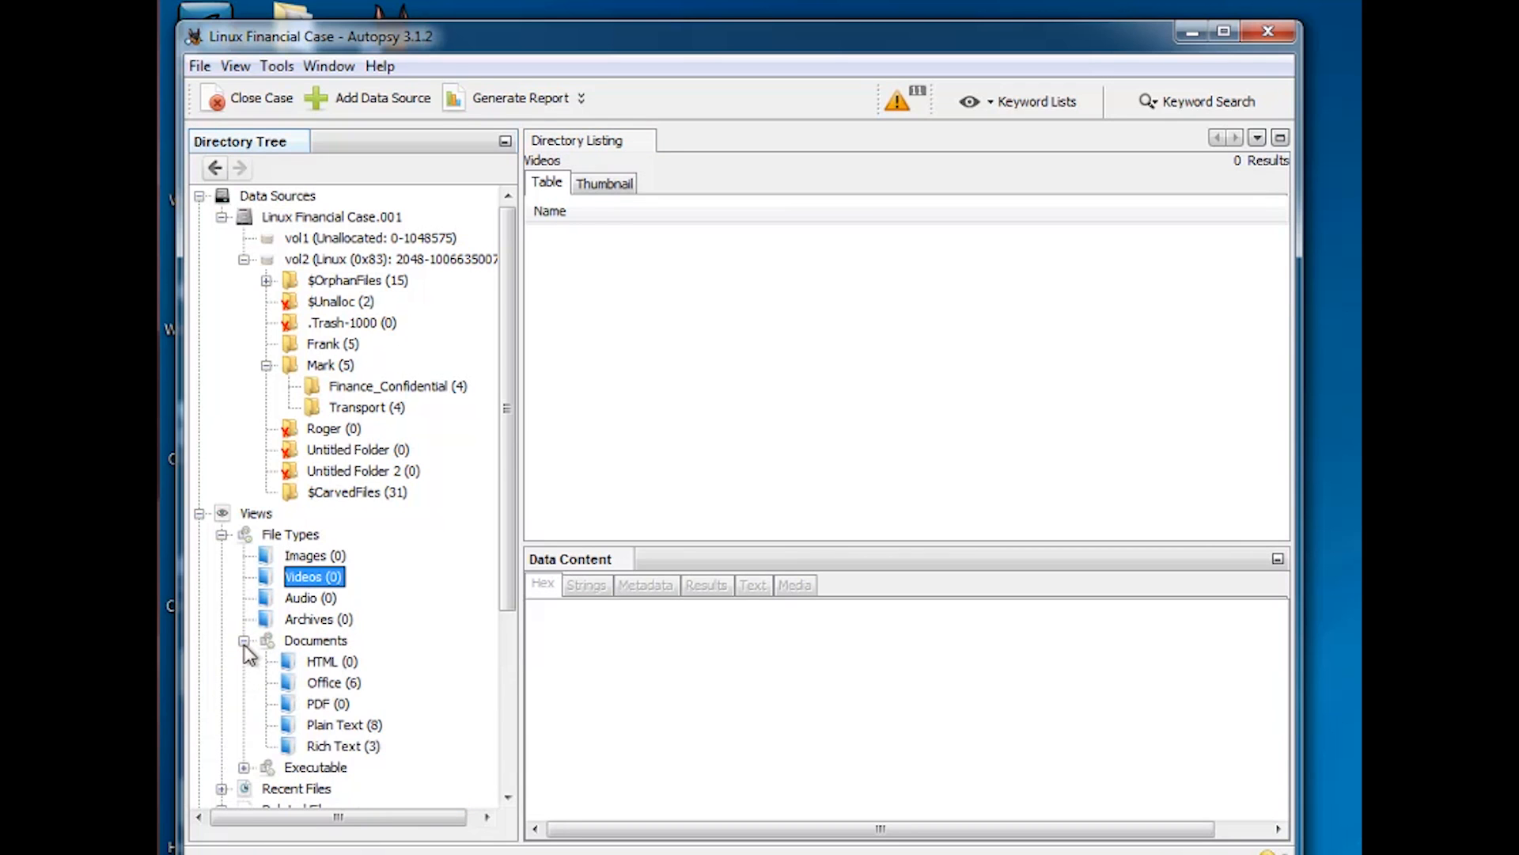
pyautogui.click(335, 682)
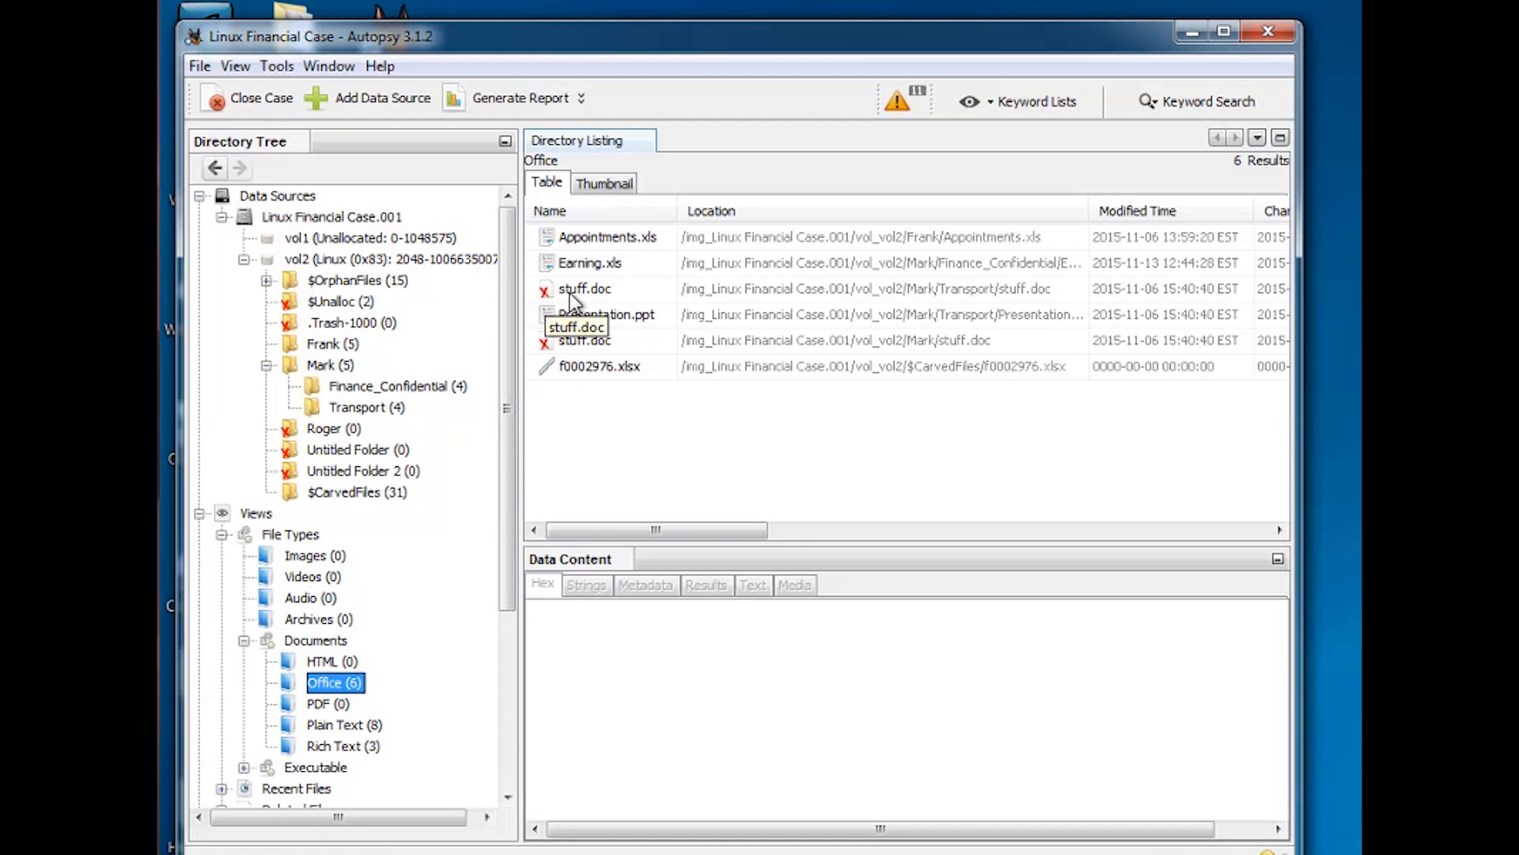
# Show the Documents filter extensions and the File Types overview, briefly expanding Recent Files by day
pyautogui.click(245, 640)
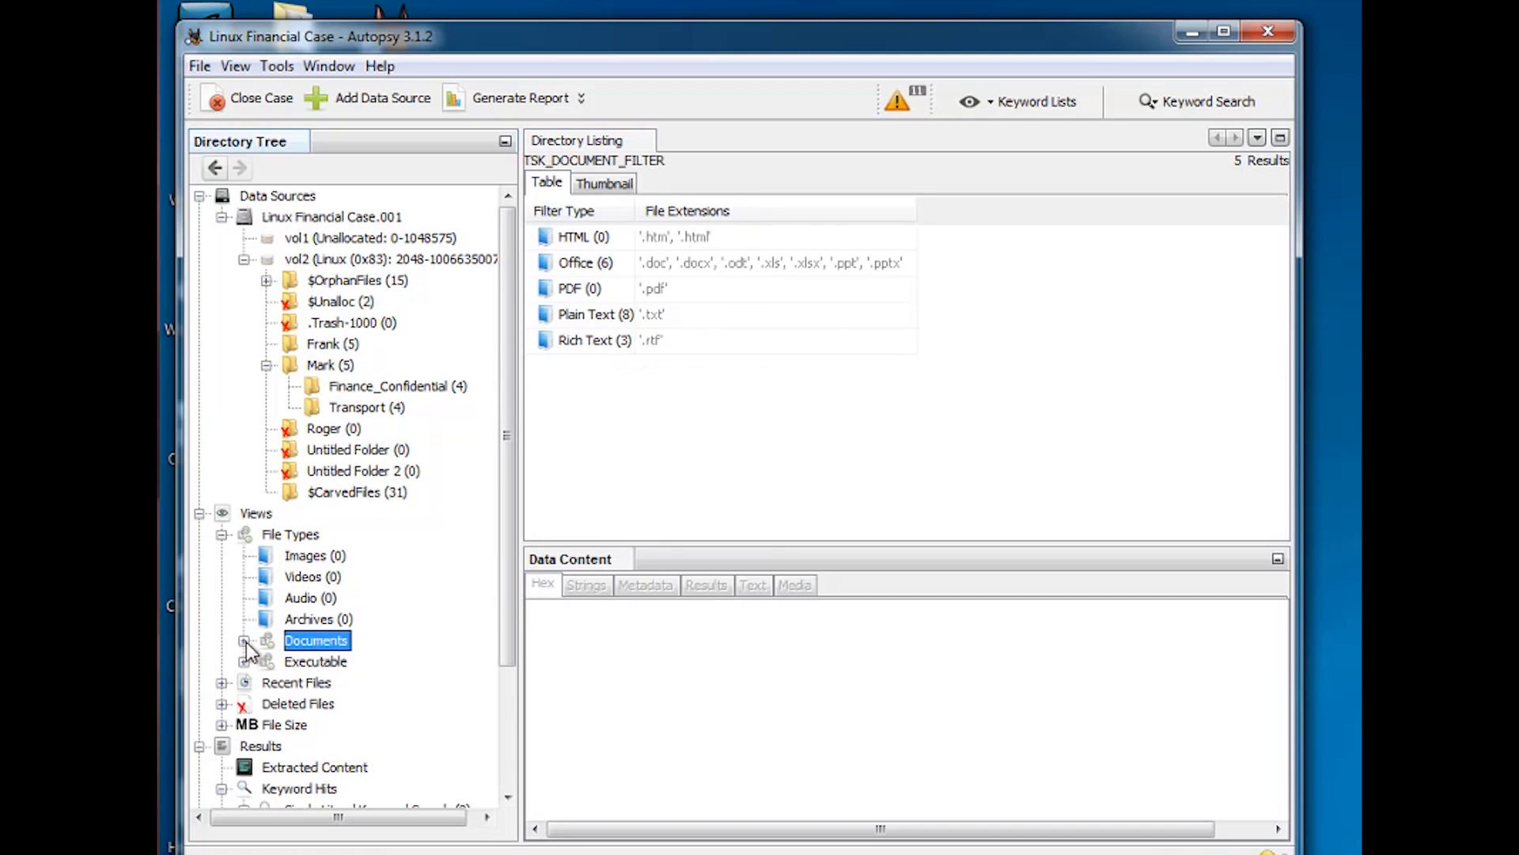
pyautogui.click(223, 534)
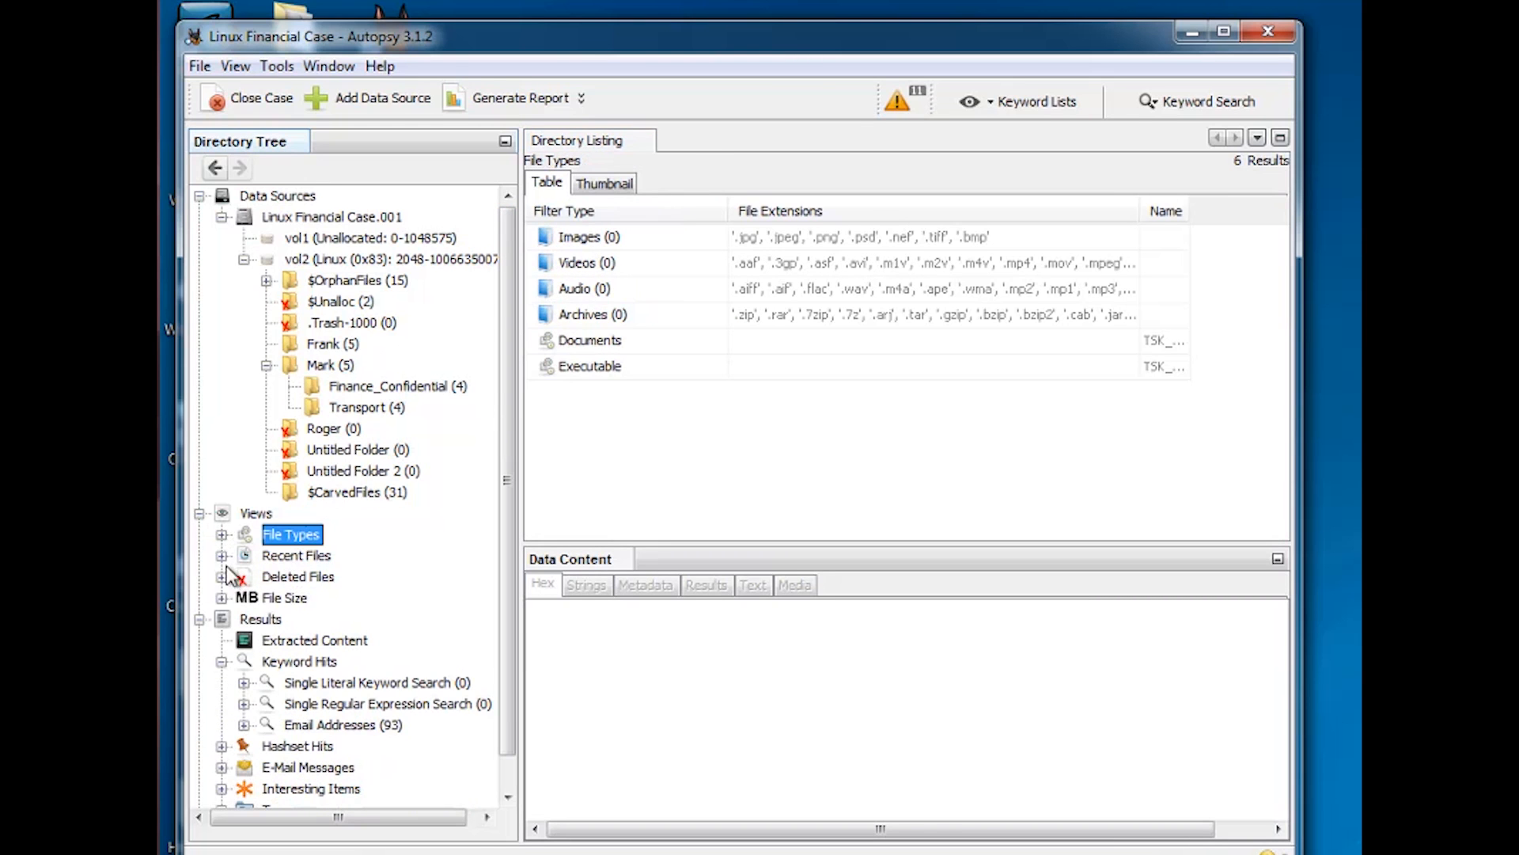
pyautogui.click(222, 555)
pyautogui.click(222, 556)
# List the deleted files, then expand Email Addresses (93) under Keyword Hits into individual addresses
pyautogui.click(300, 578)
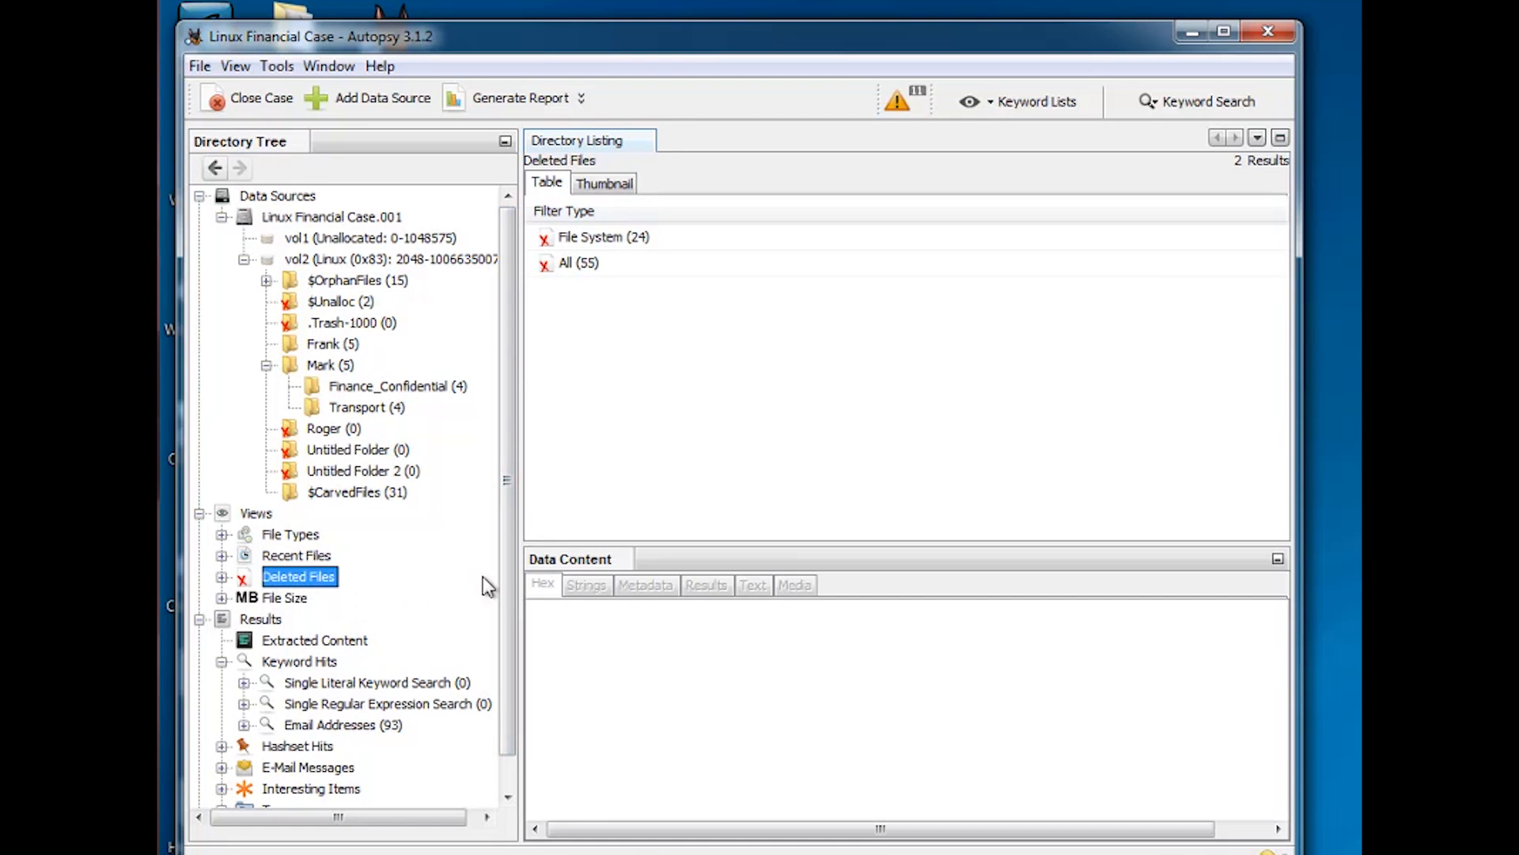
pyautogui.scroll(-1, 502, 582)
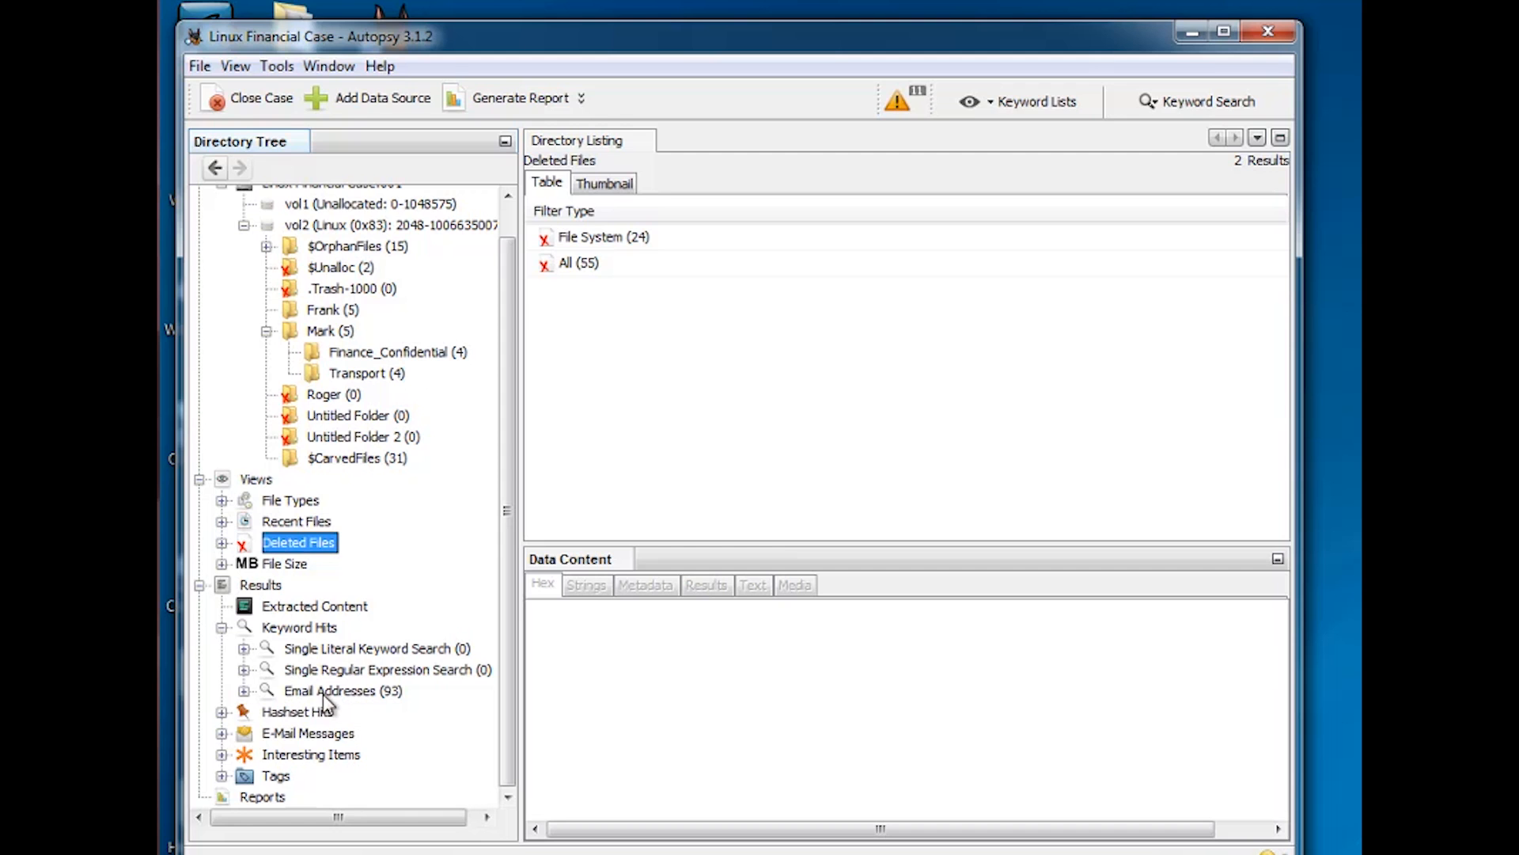
pyautogui.click(241, 691)
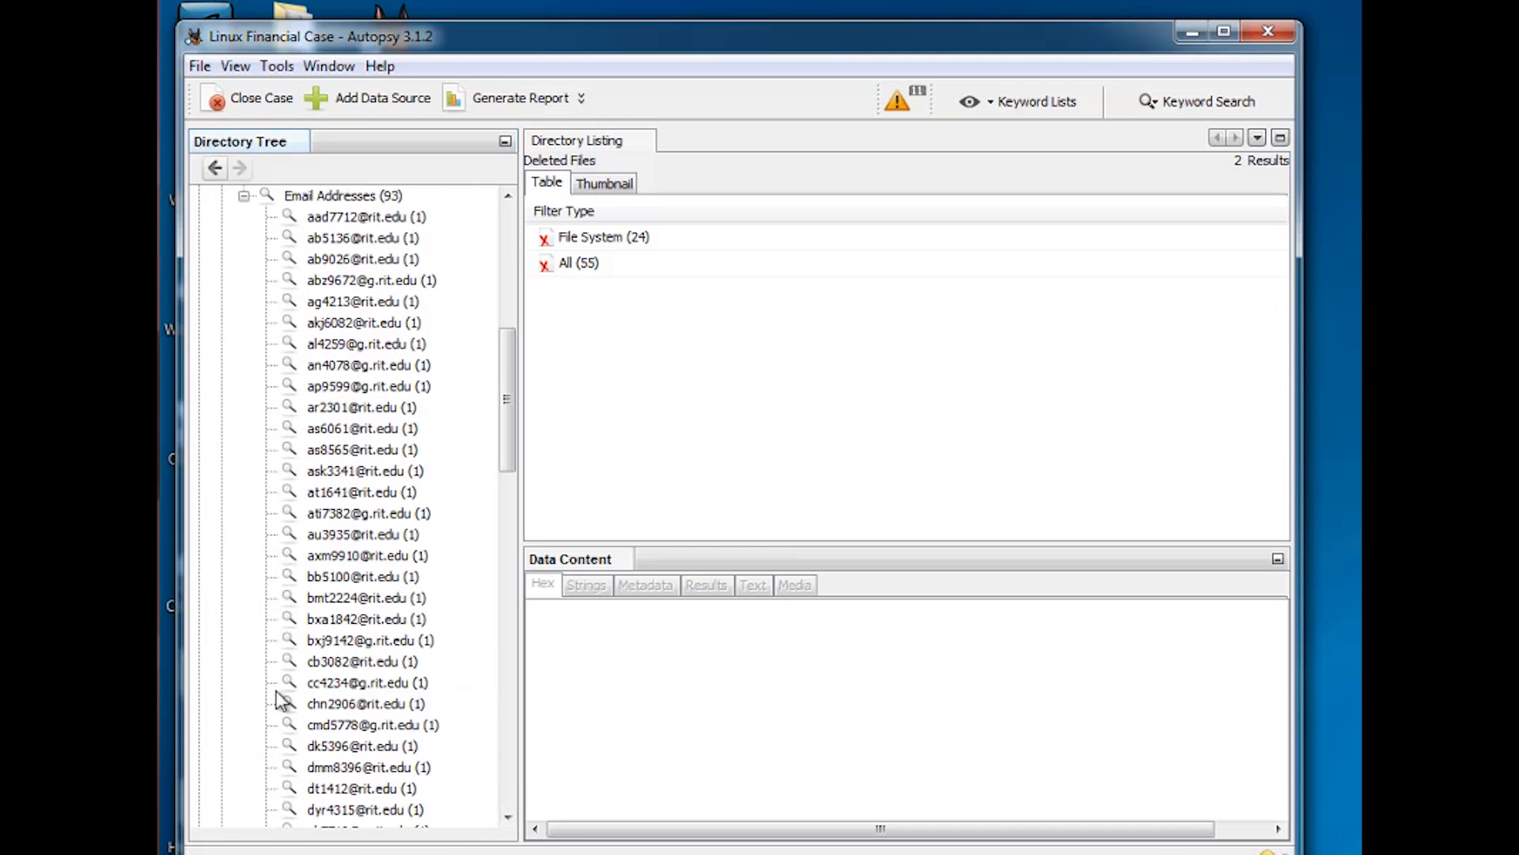
# Check the keyword hits for several individual e-mail address nodes, ending on the first address
pyautogui.click(385, 217)
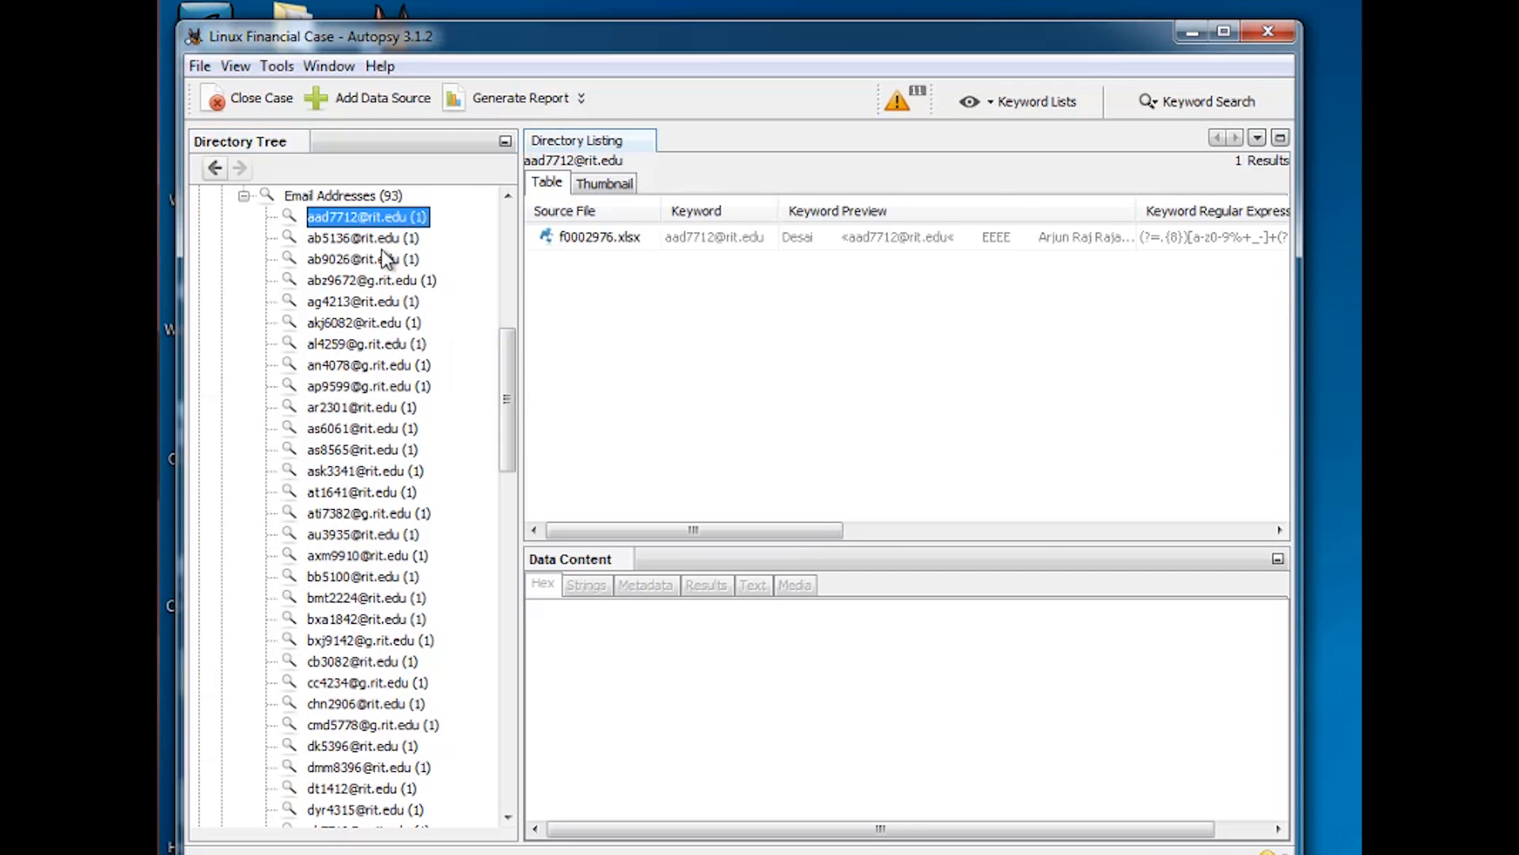
pyautogui.click(383, 247)
pyautogui.click(366, 280)
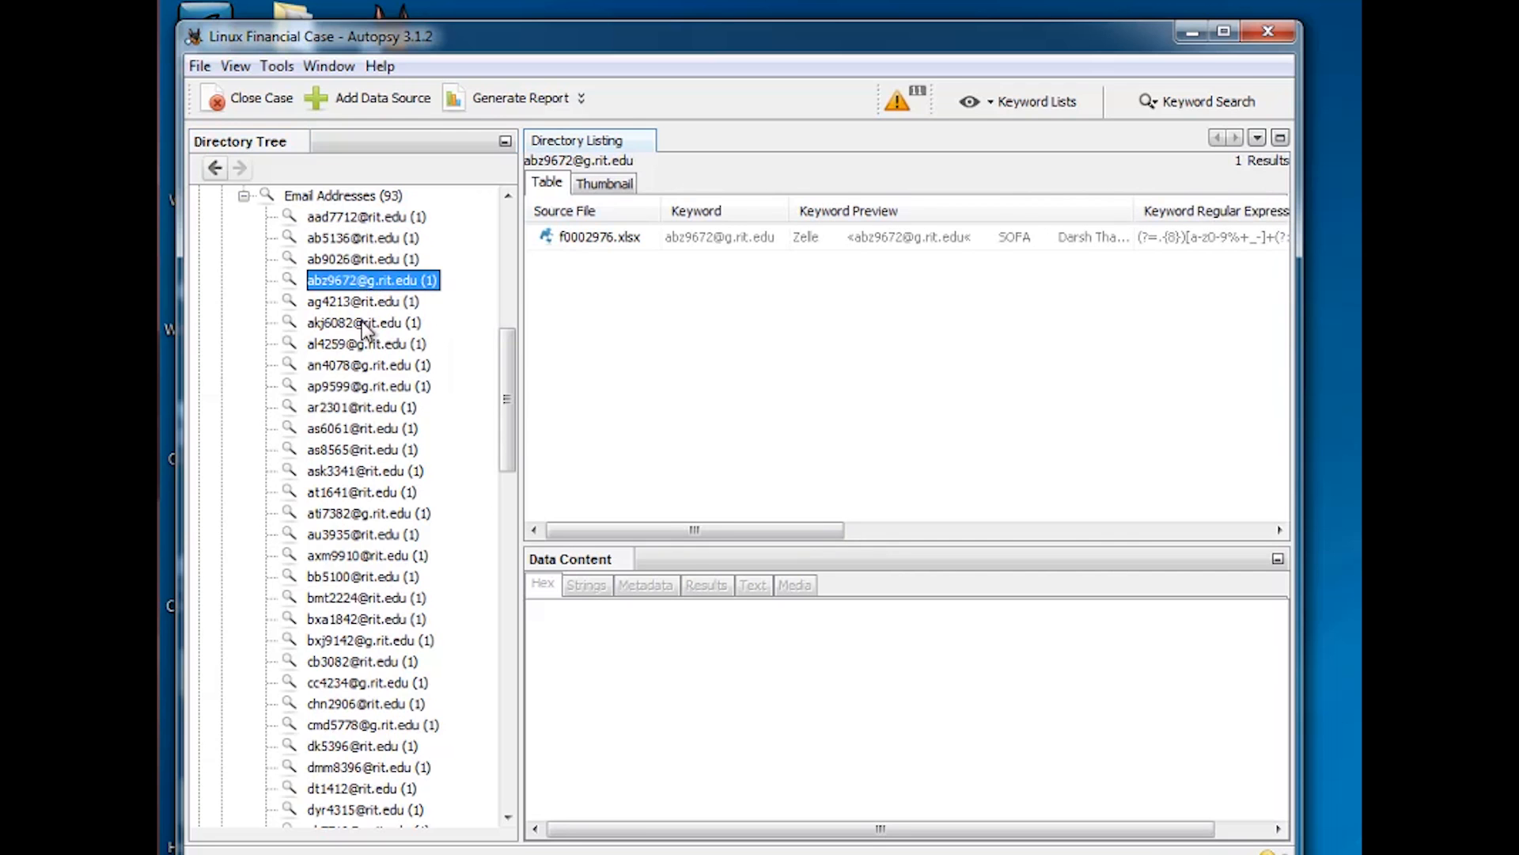
pyautogui.click(363, 325)
pyautogui.click(360, 303)
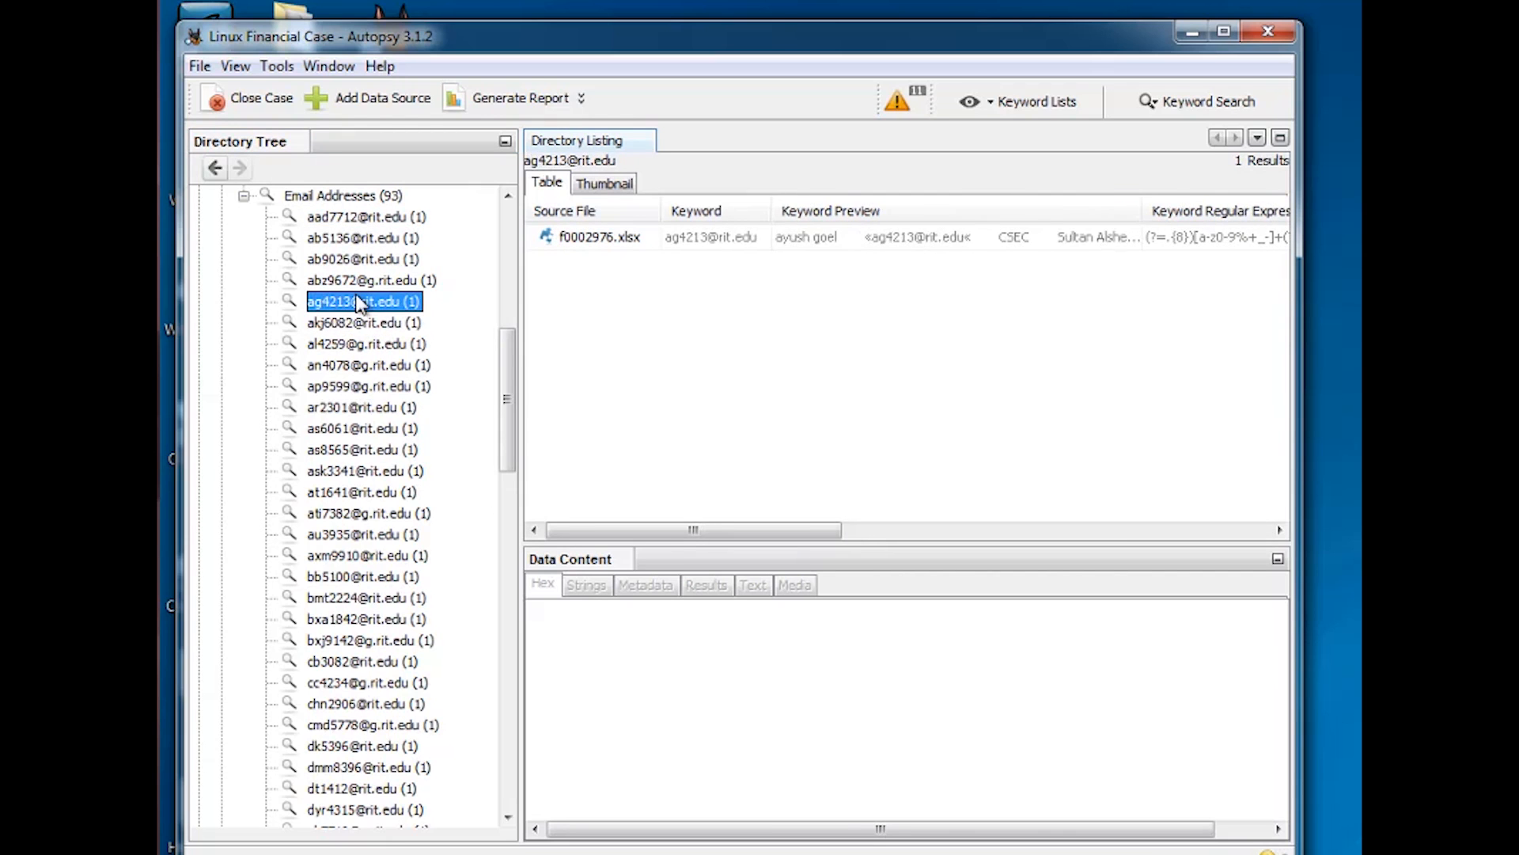
pyautogui.click(373, 325)
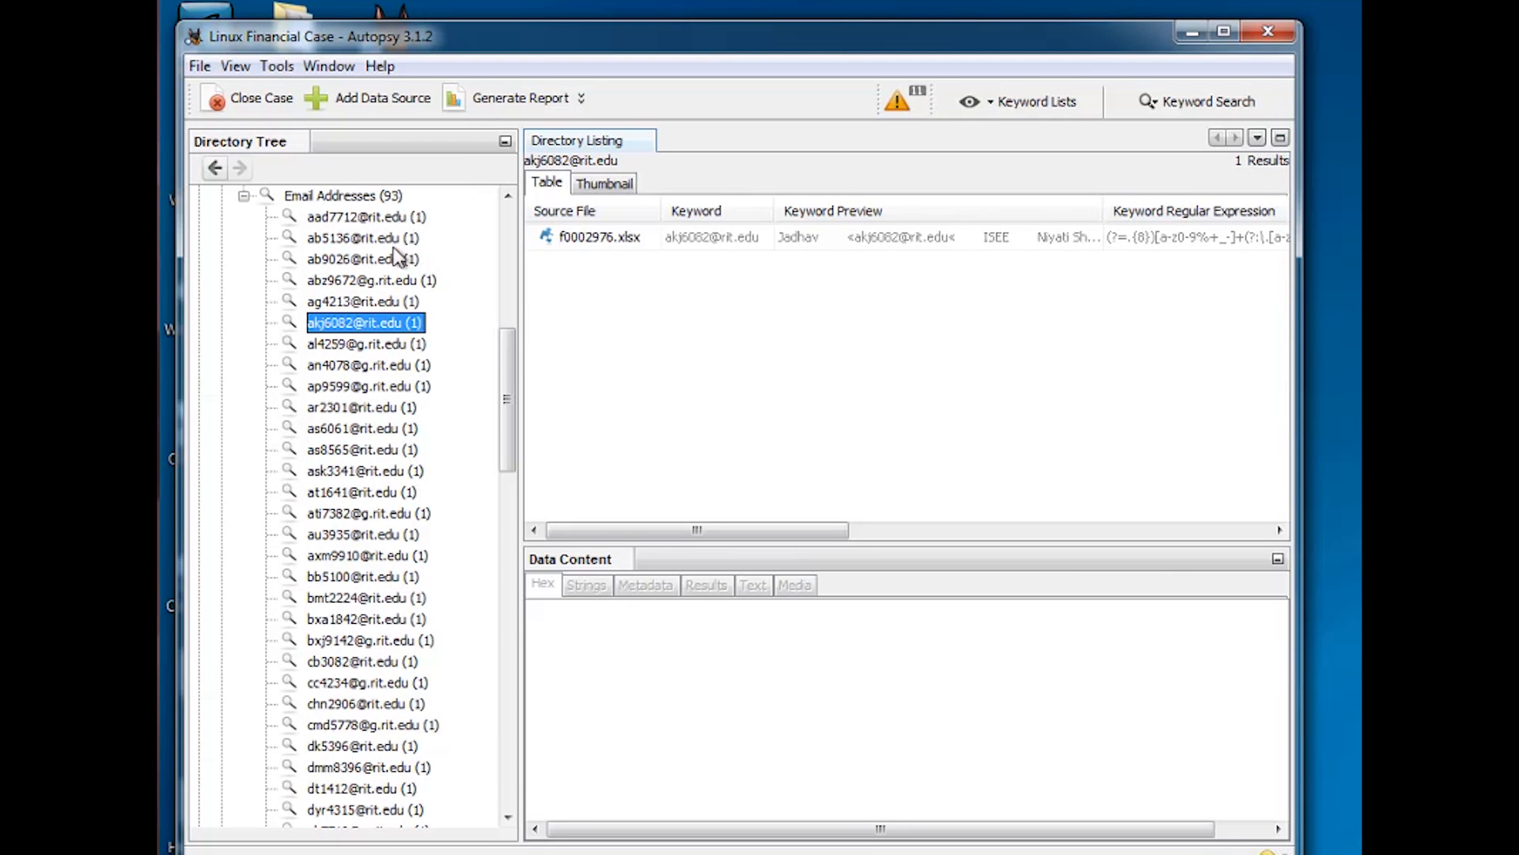
pyautogui.click(384, 218)
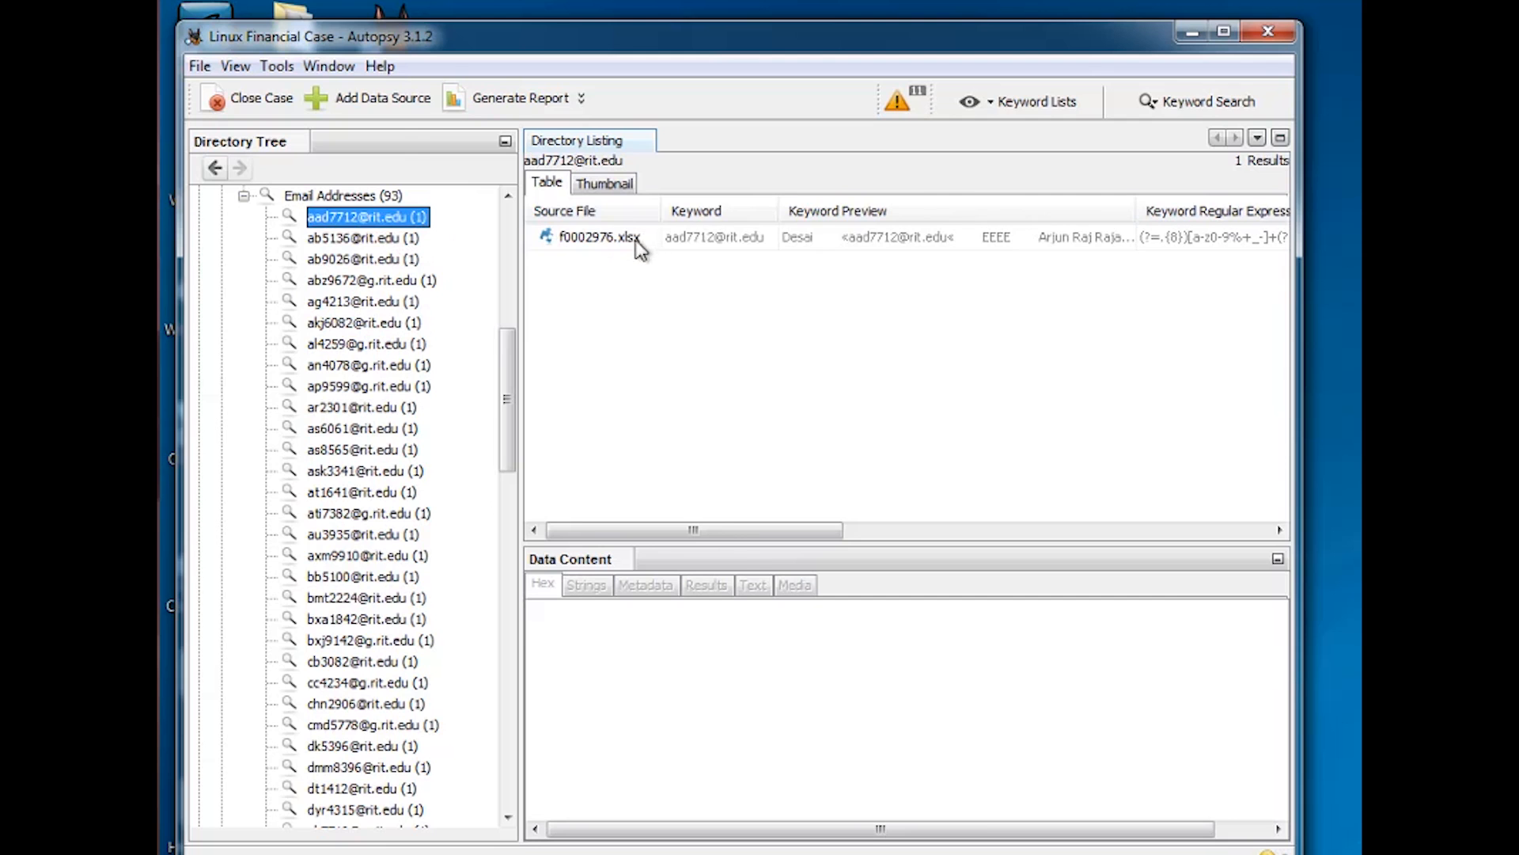
# Read f0002976.xlsx's text with the address highlighted, then collapse back to all 93 addresses and show Keyword Lists
pyautogui.click(637, 239)
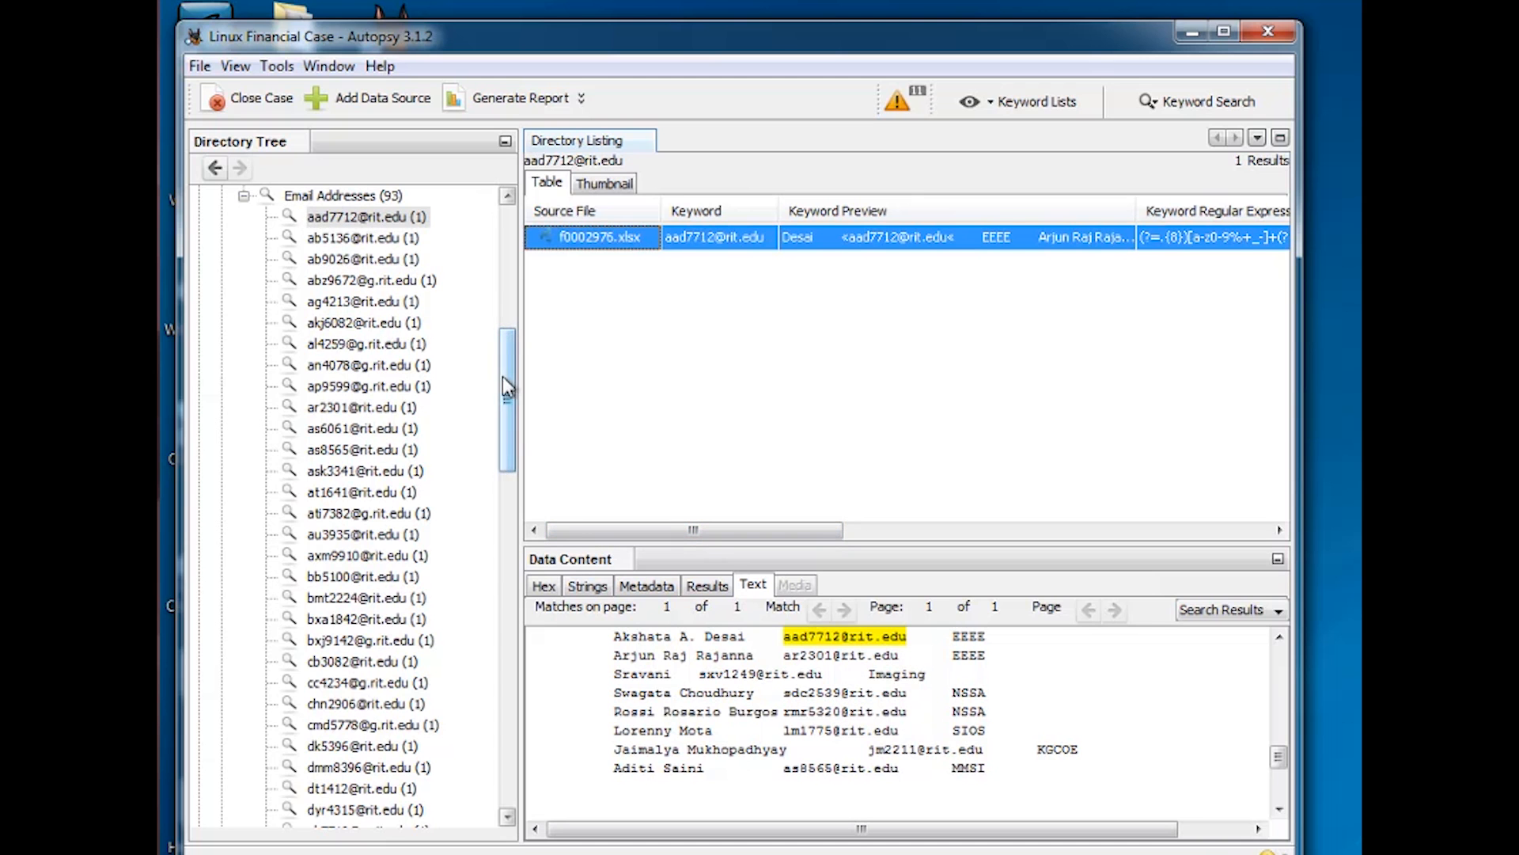
pyautogui.scroll(2, 504, 356)
pyautogui.moveTo(505, 354); pyautogui.dragTo(506, 262)
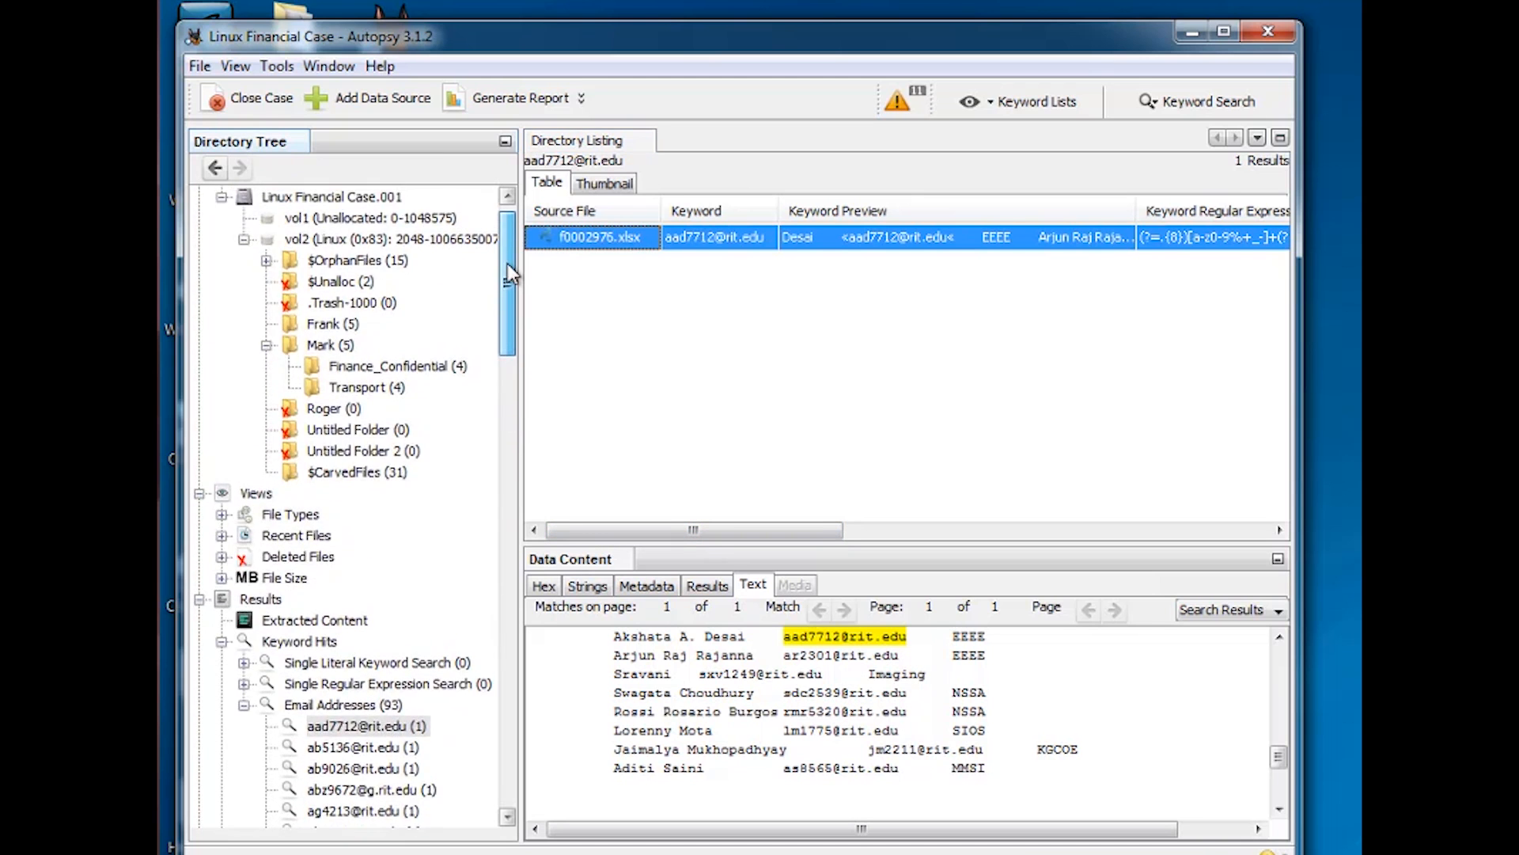
pyautogui.click(245, 704)
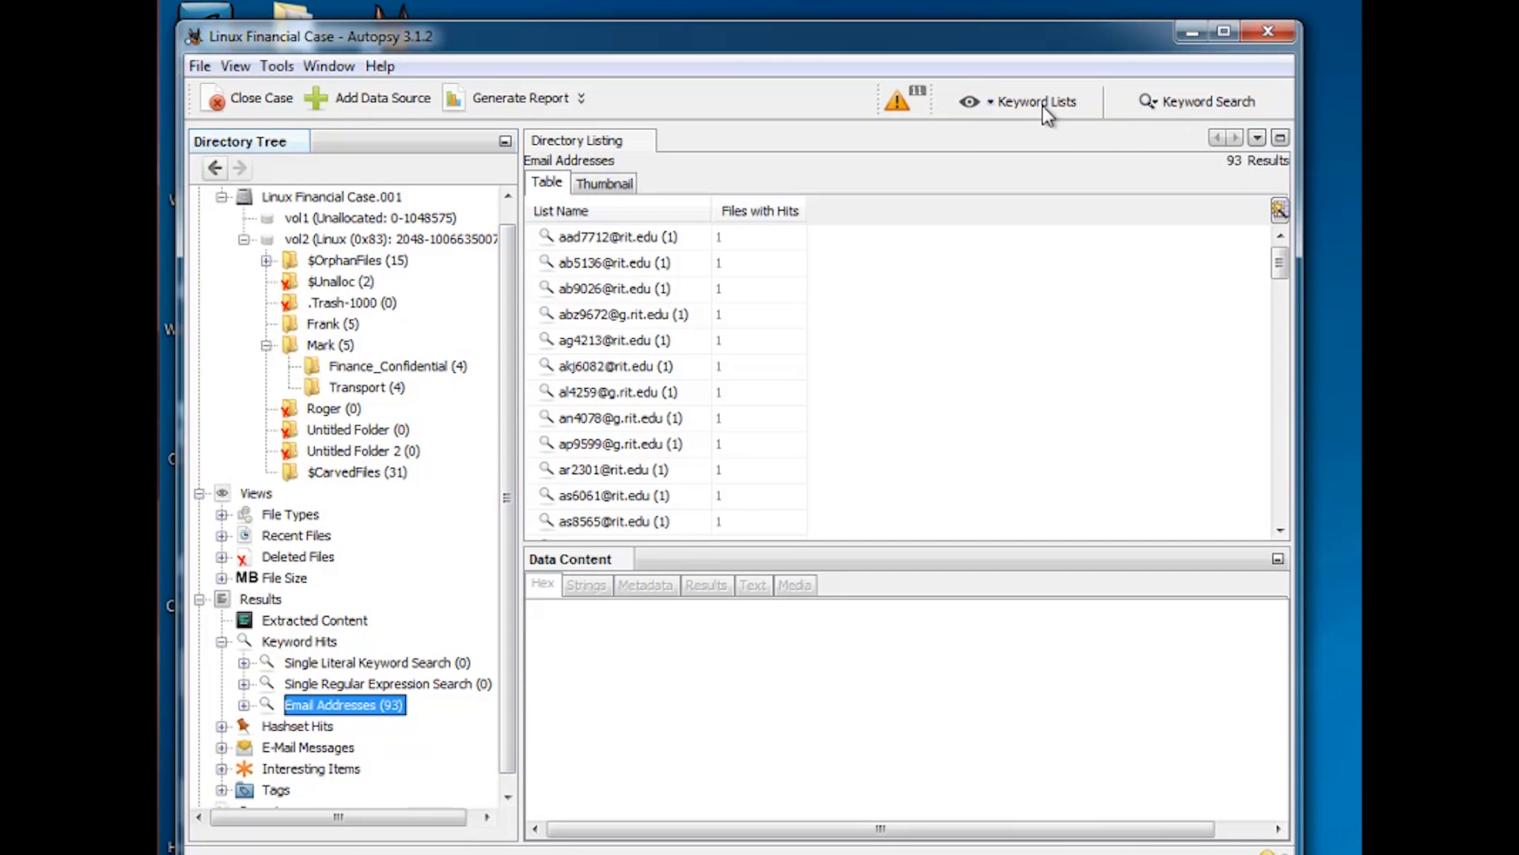
pyautogui.click(992, 104)
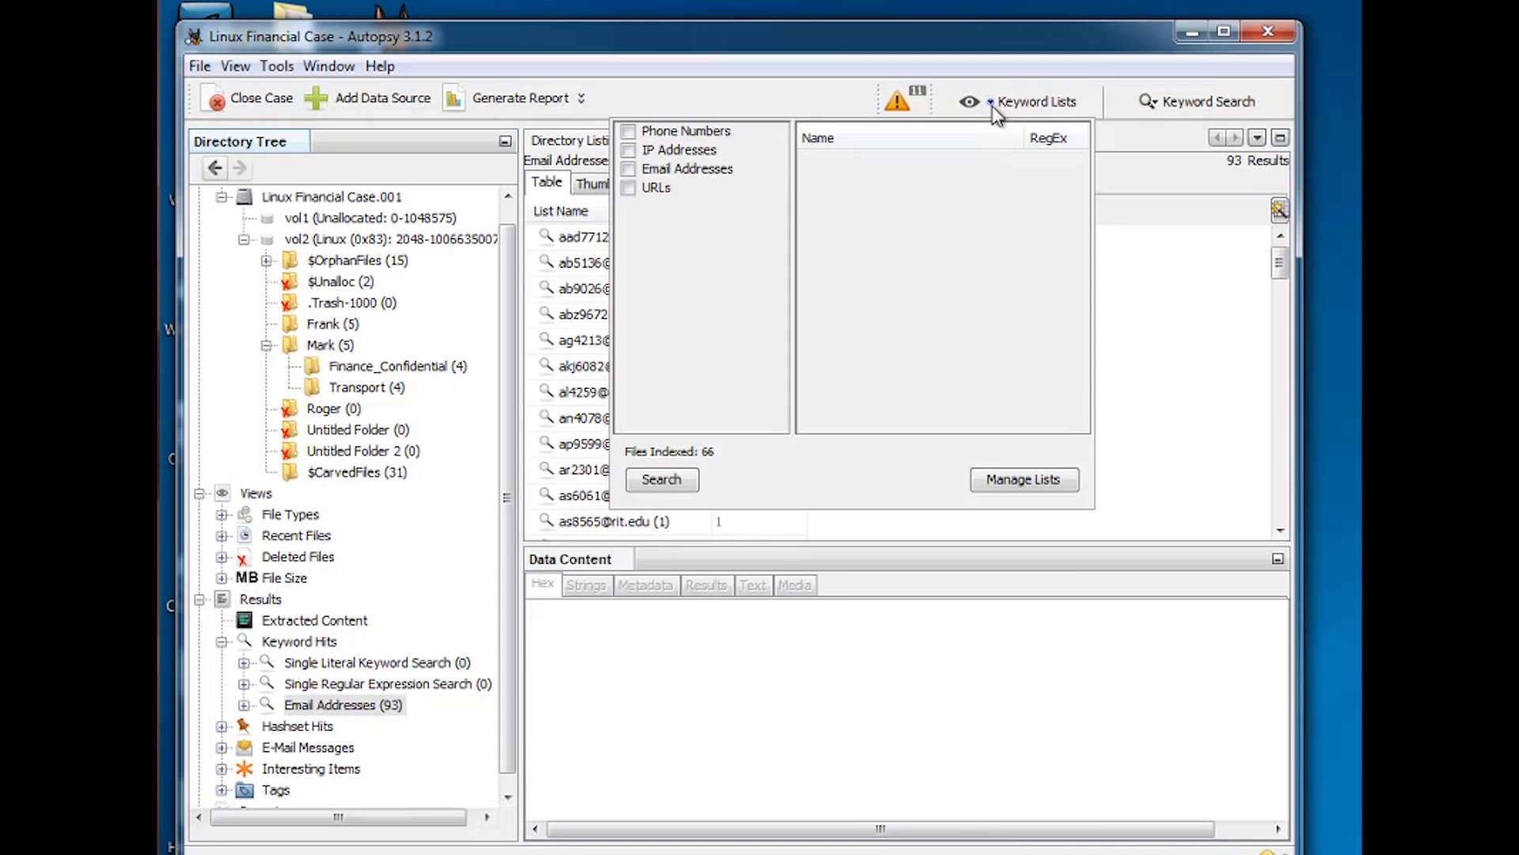
# Review the Phone Numbers, IP Addresses, Email Addresses and URLs regex patterns, leaving IP Addresses unticked
pyautogui.click(672, 135)
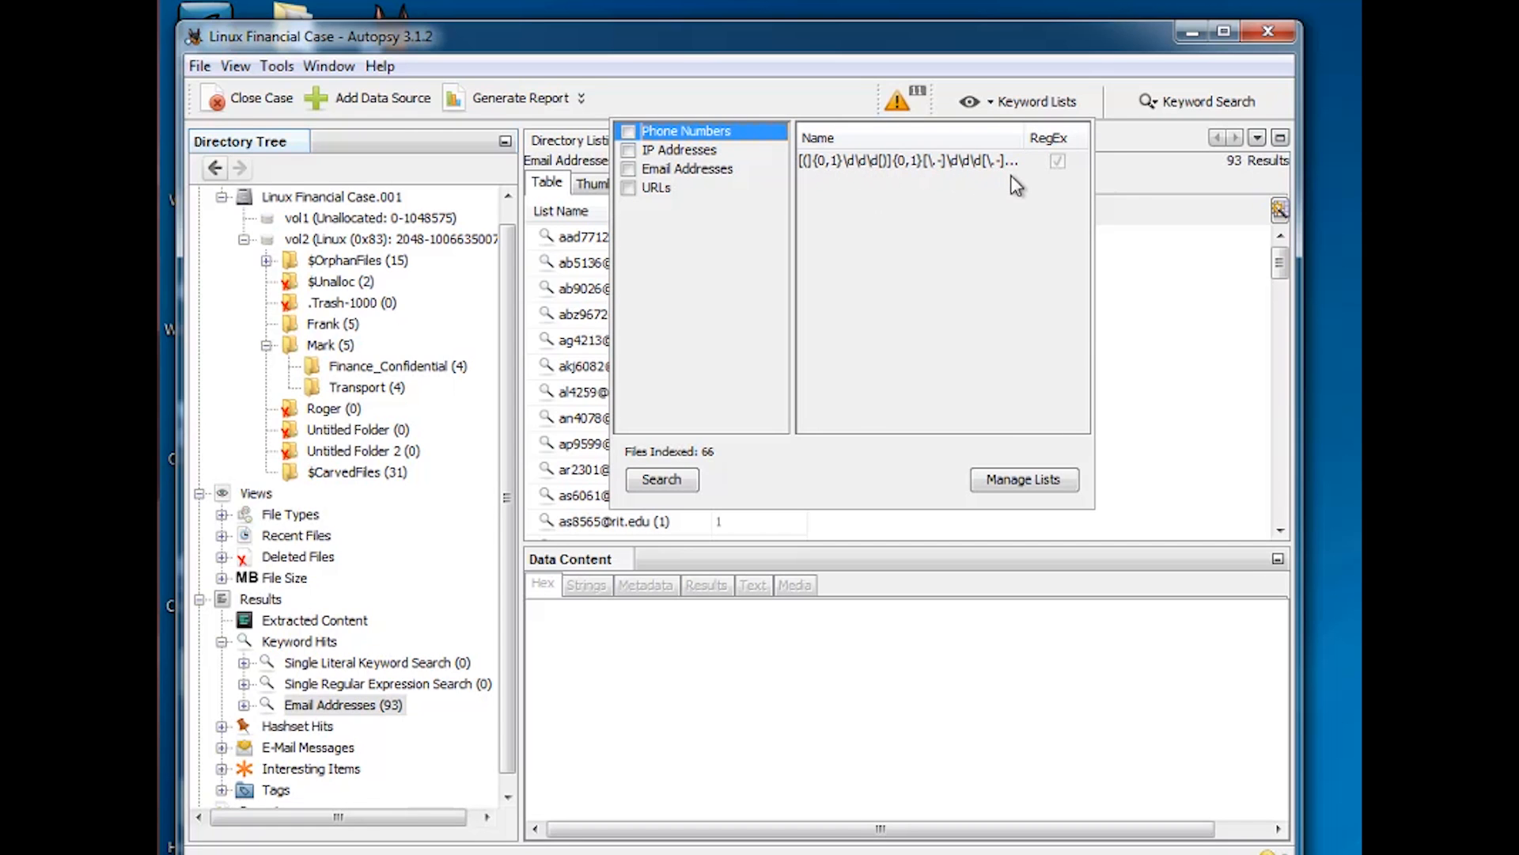
pyautogui.click(704, 154)
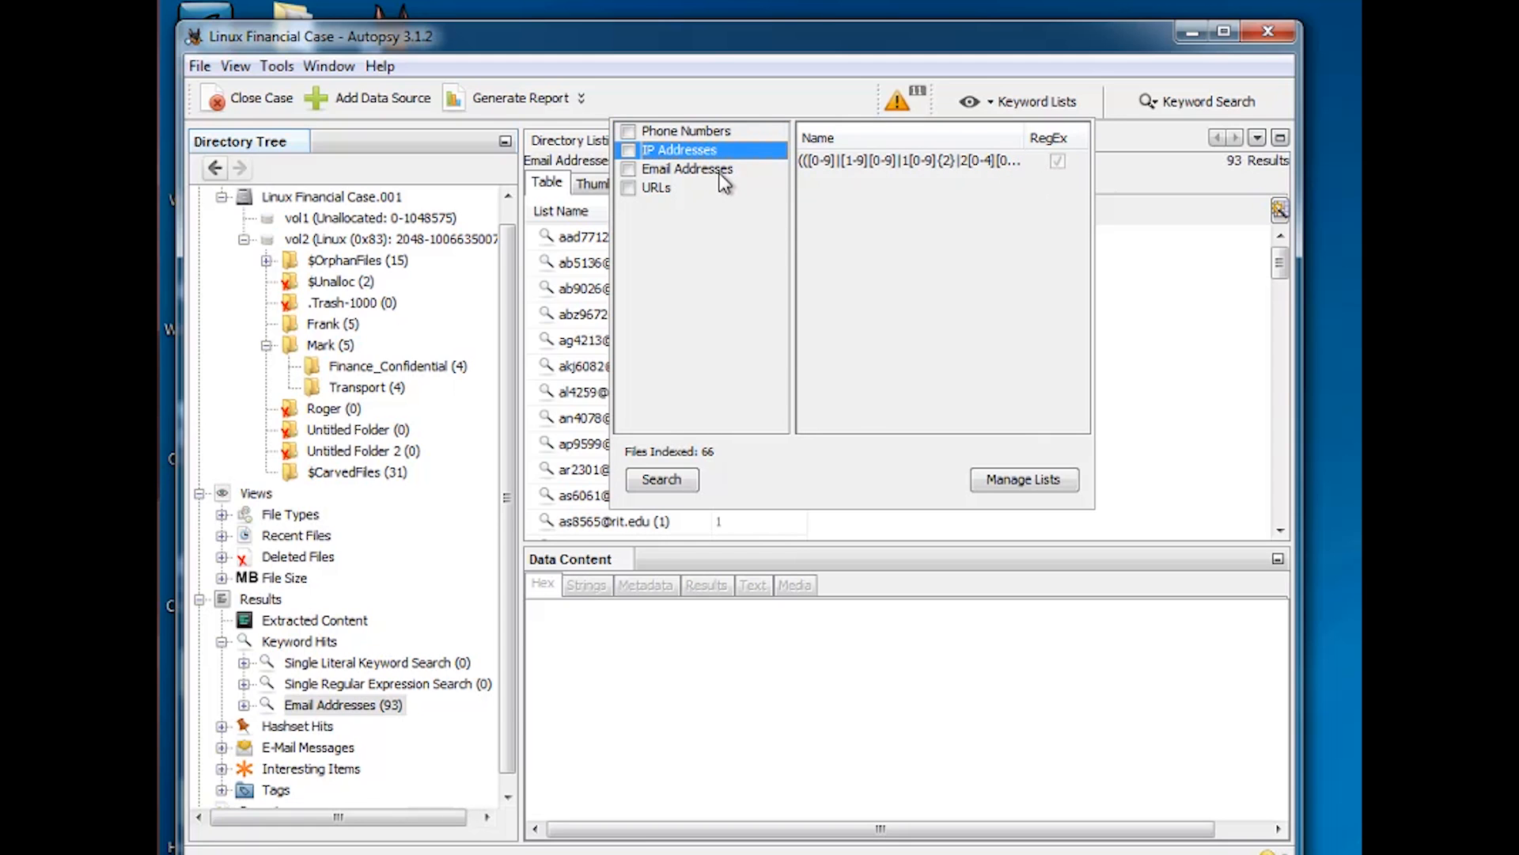
pyautogui.click(720, 172)
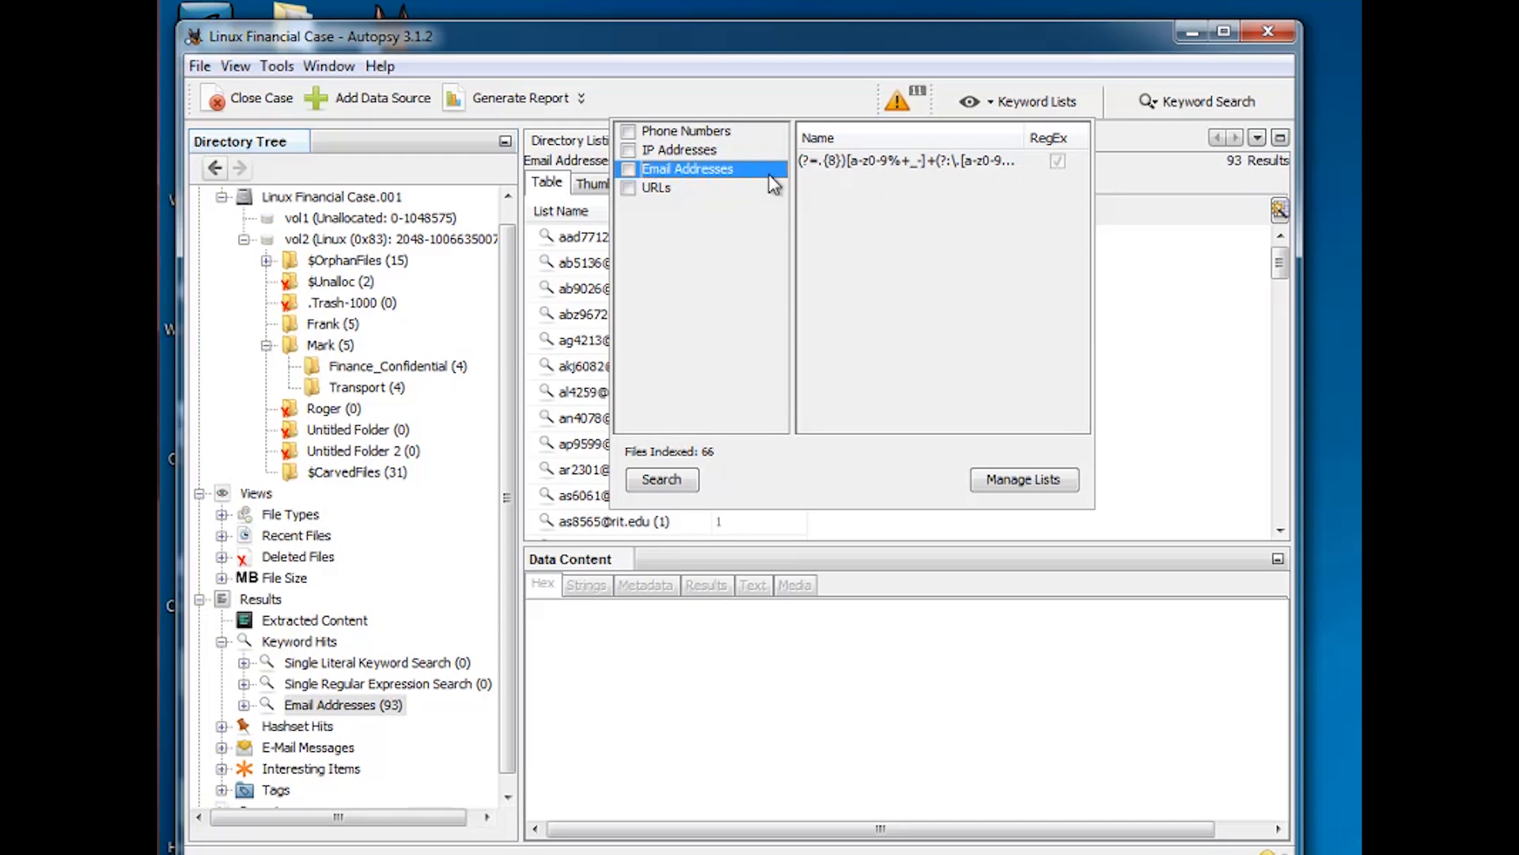
pyautogui.click(666, 190)
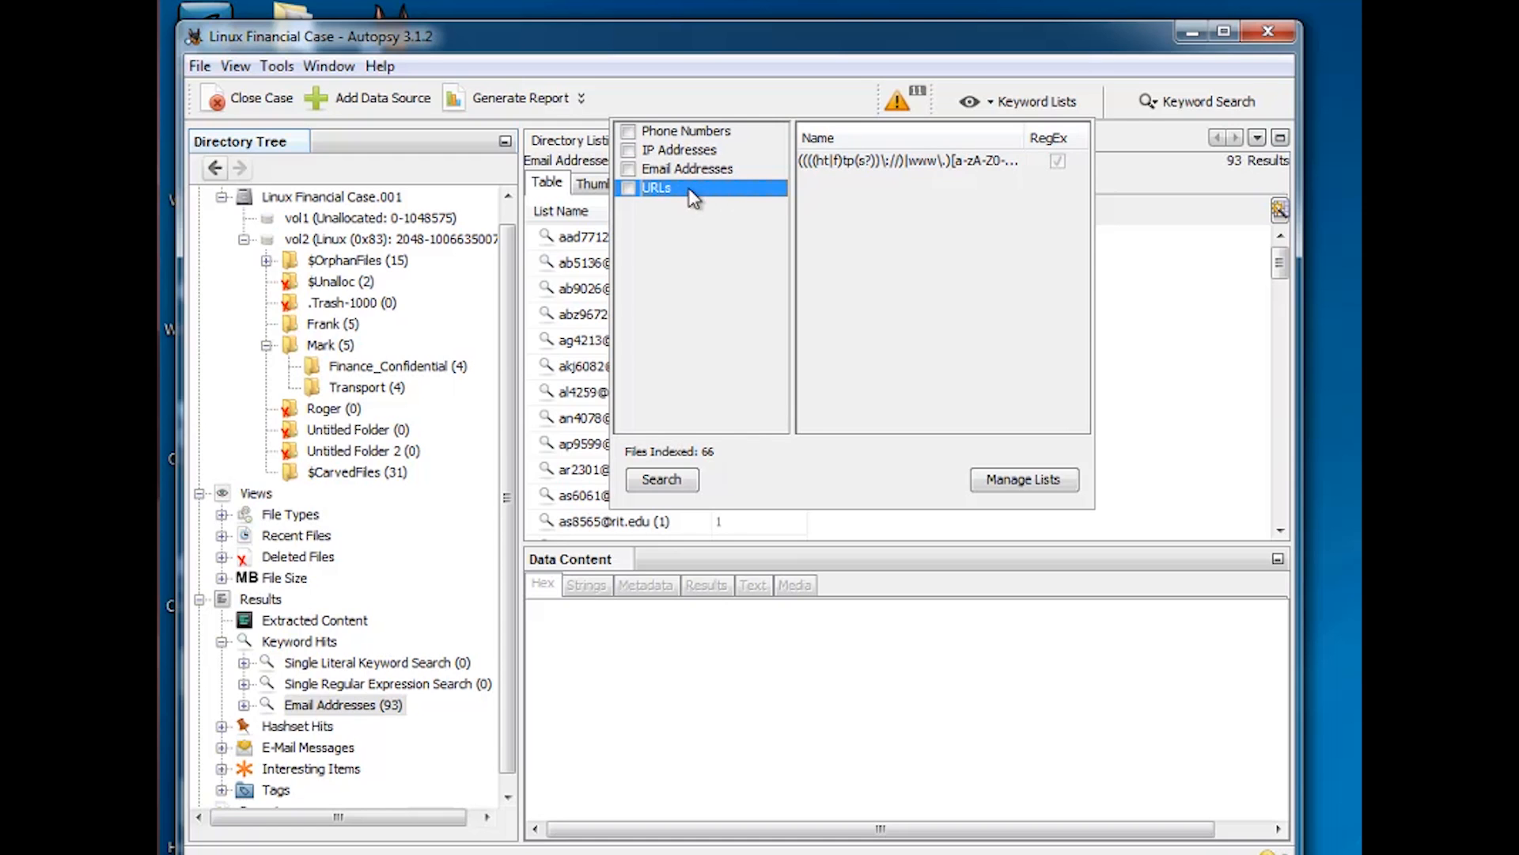
pyautogui.click(635, 152)
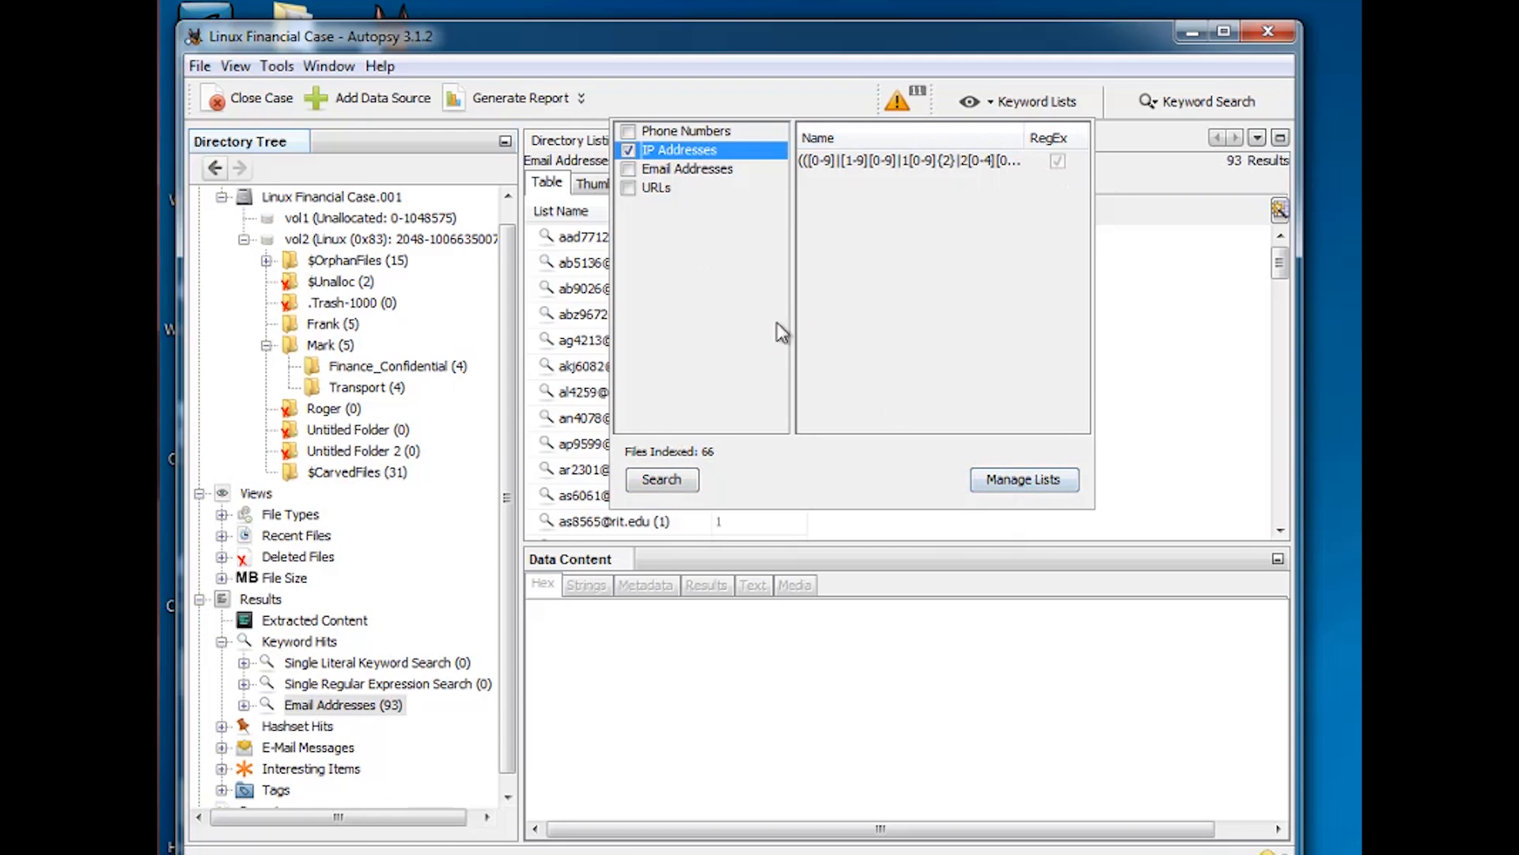
pyautogui.click(628, 150)
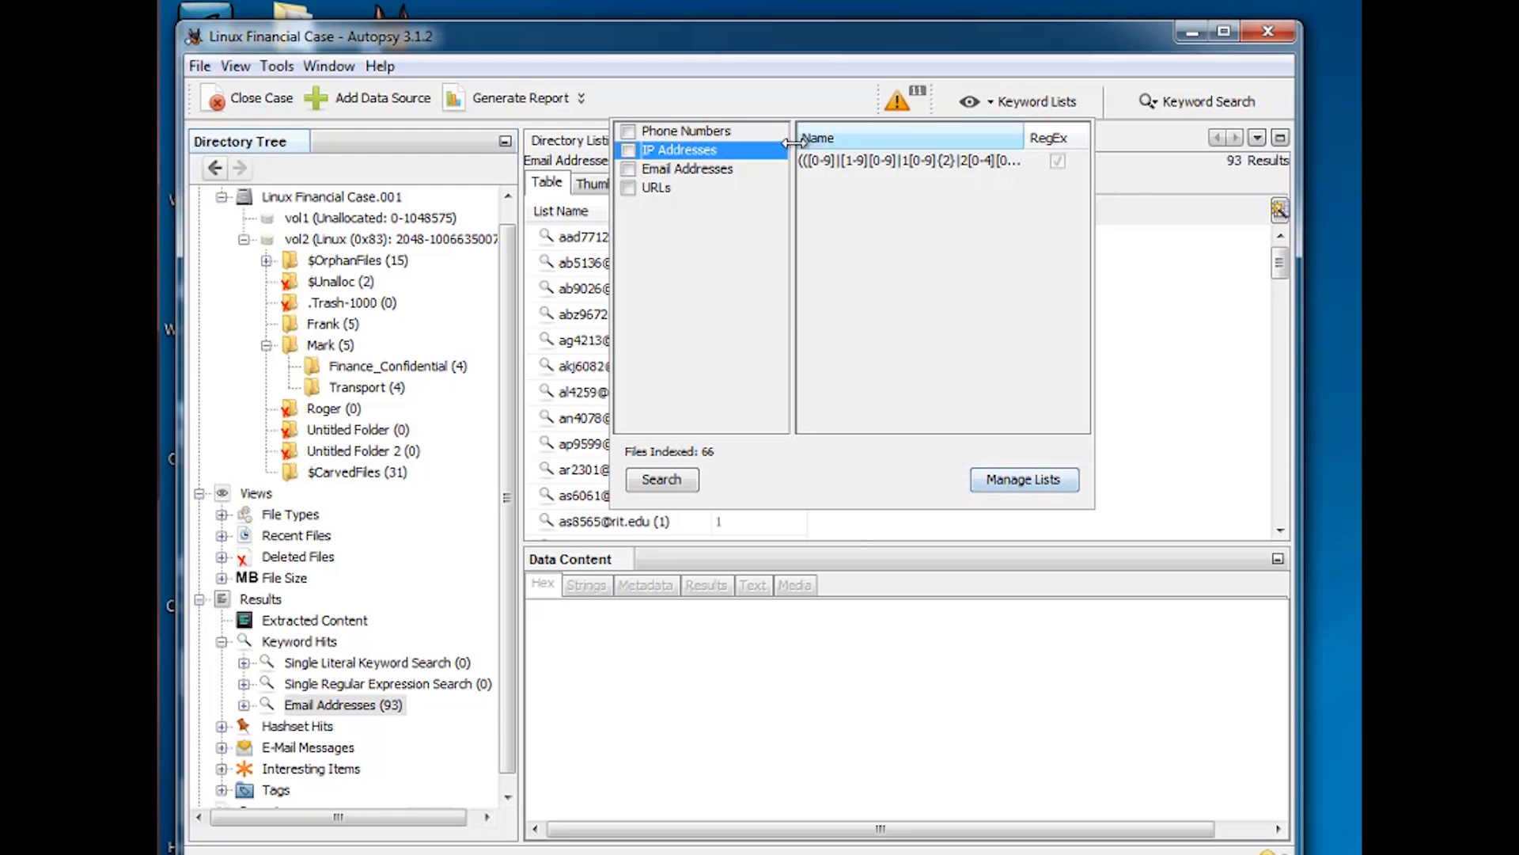
pyautogui.click(1029, 101)
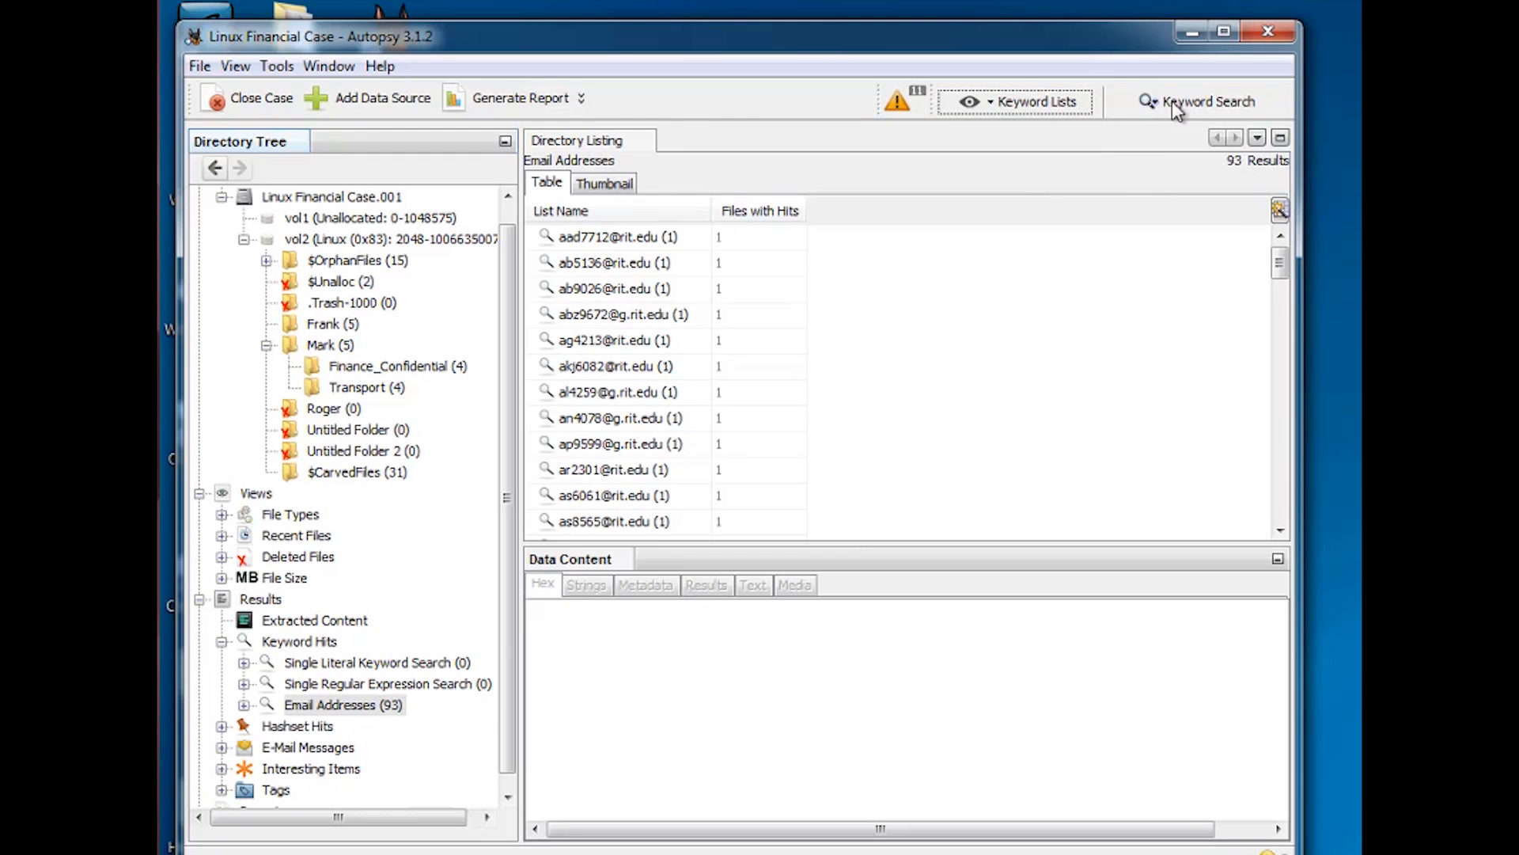
pyautogui.click(1192, 108)
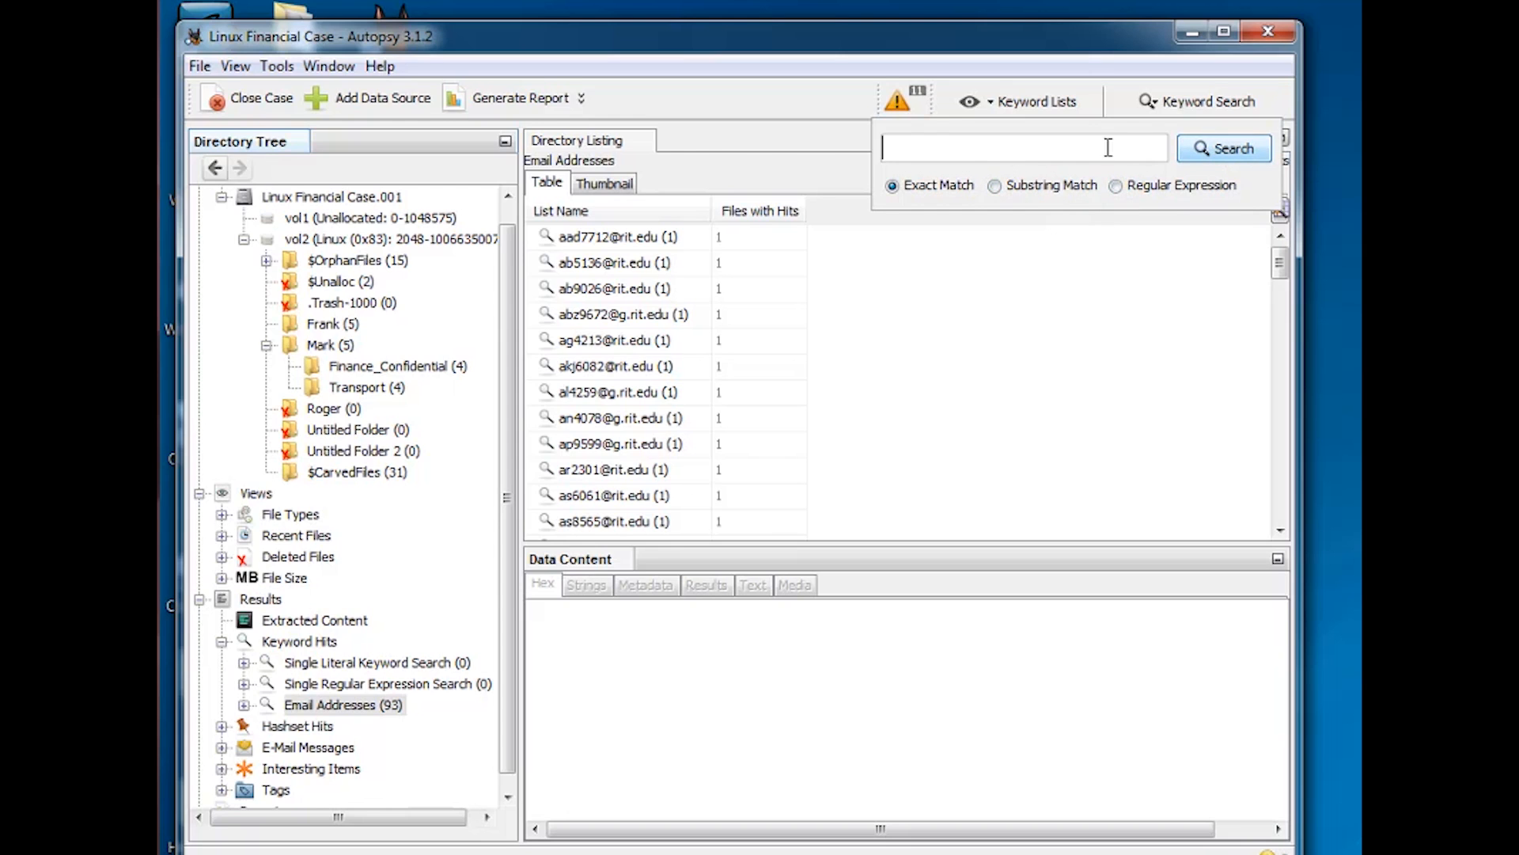
pyautogui.click(1065, 338)
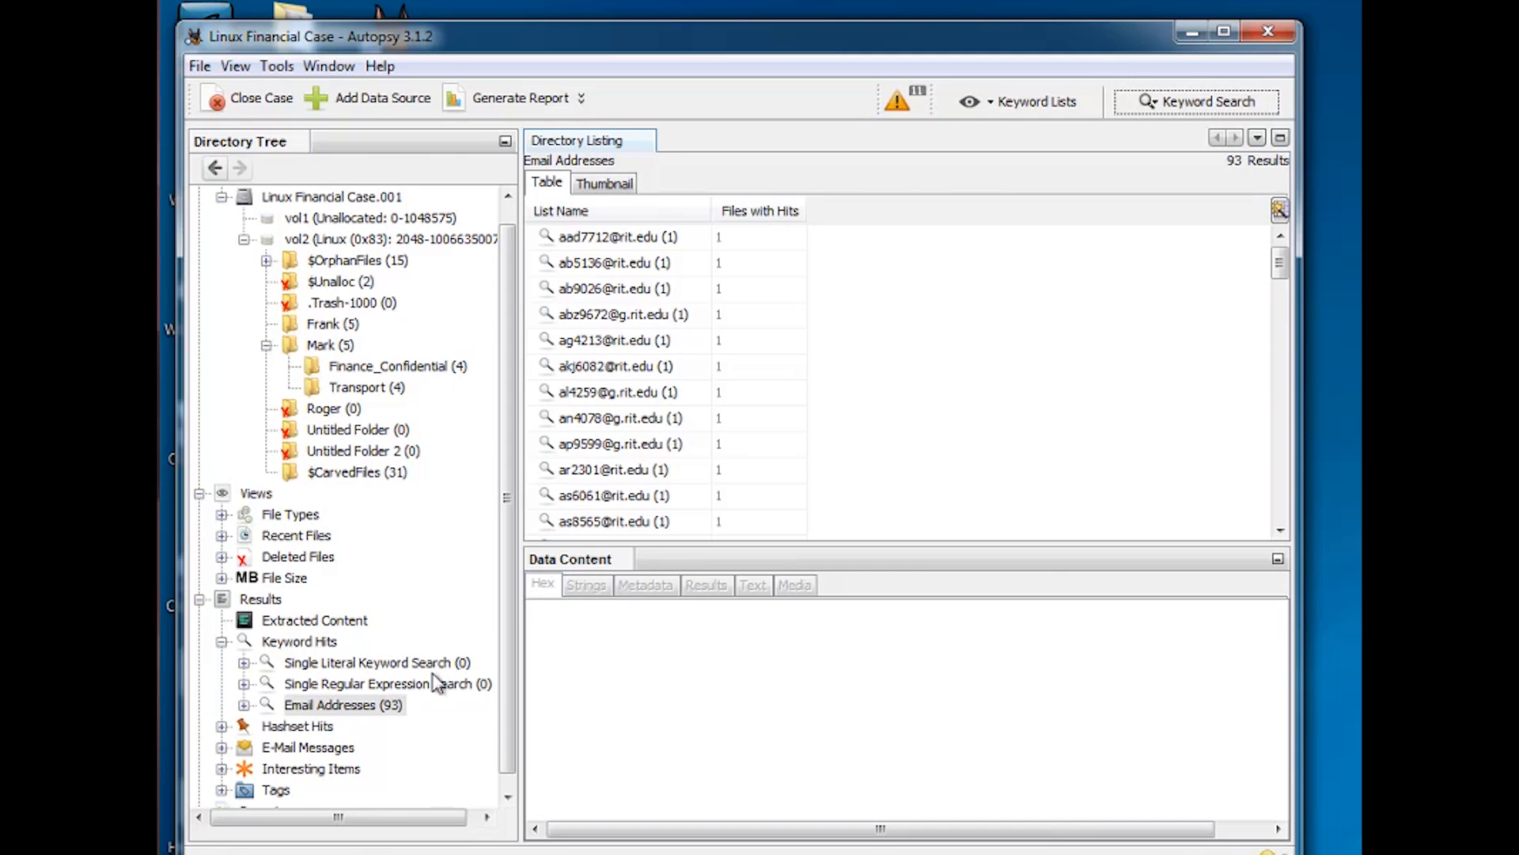
# Open Hashset Hits and confirm it has 0 results in both thumbnail and table views
pyautogui.scroll(-1, 505, 714)
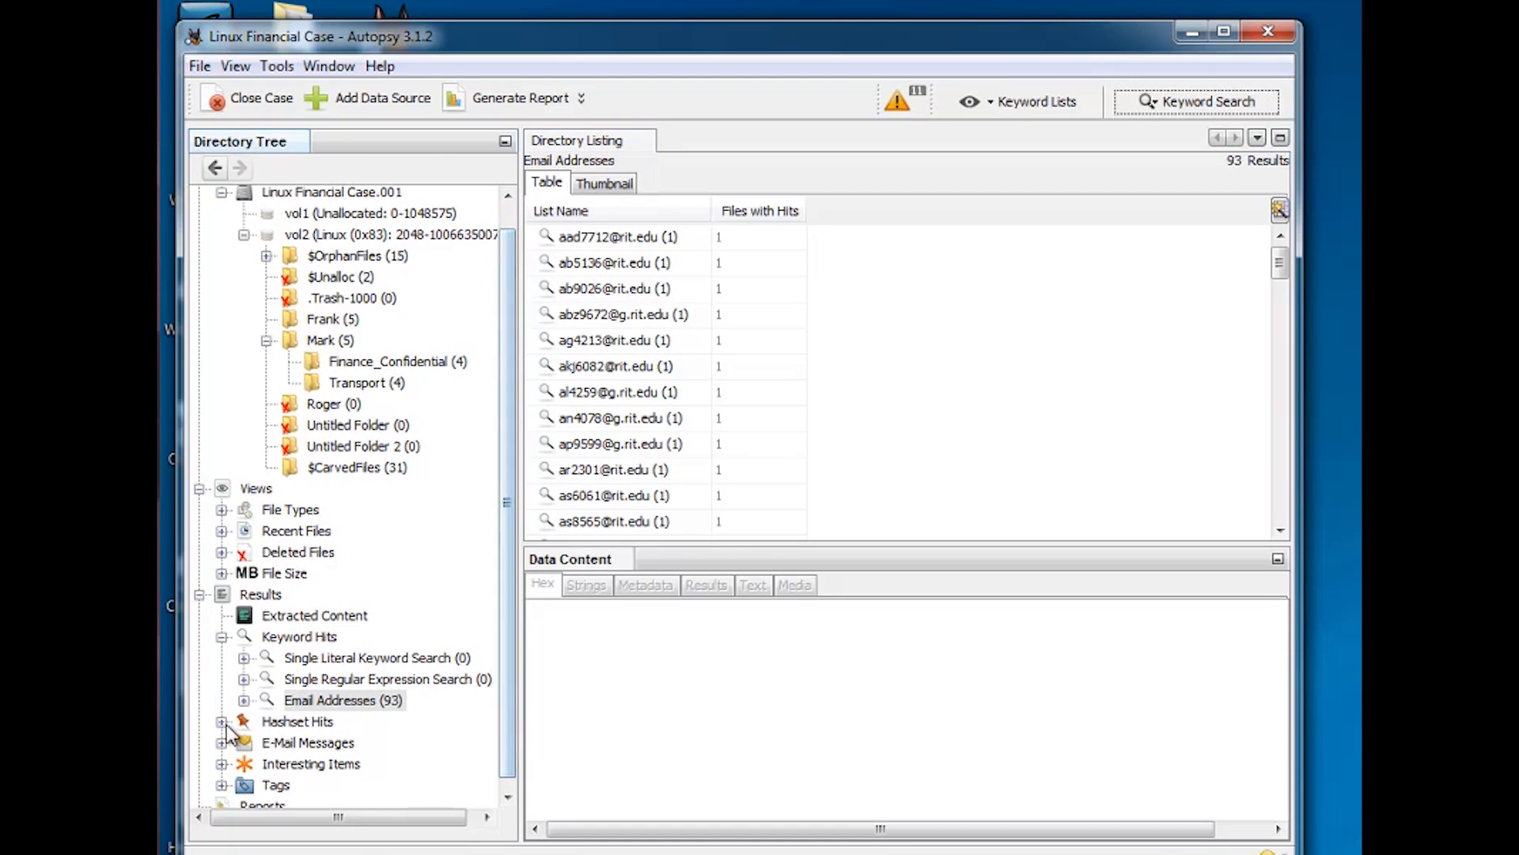
pyautogui.click(222, 723)
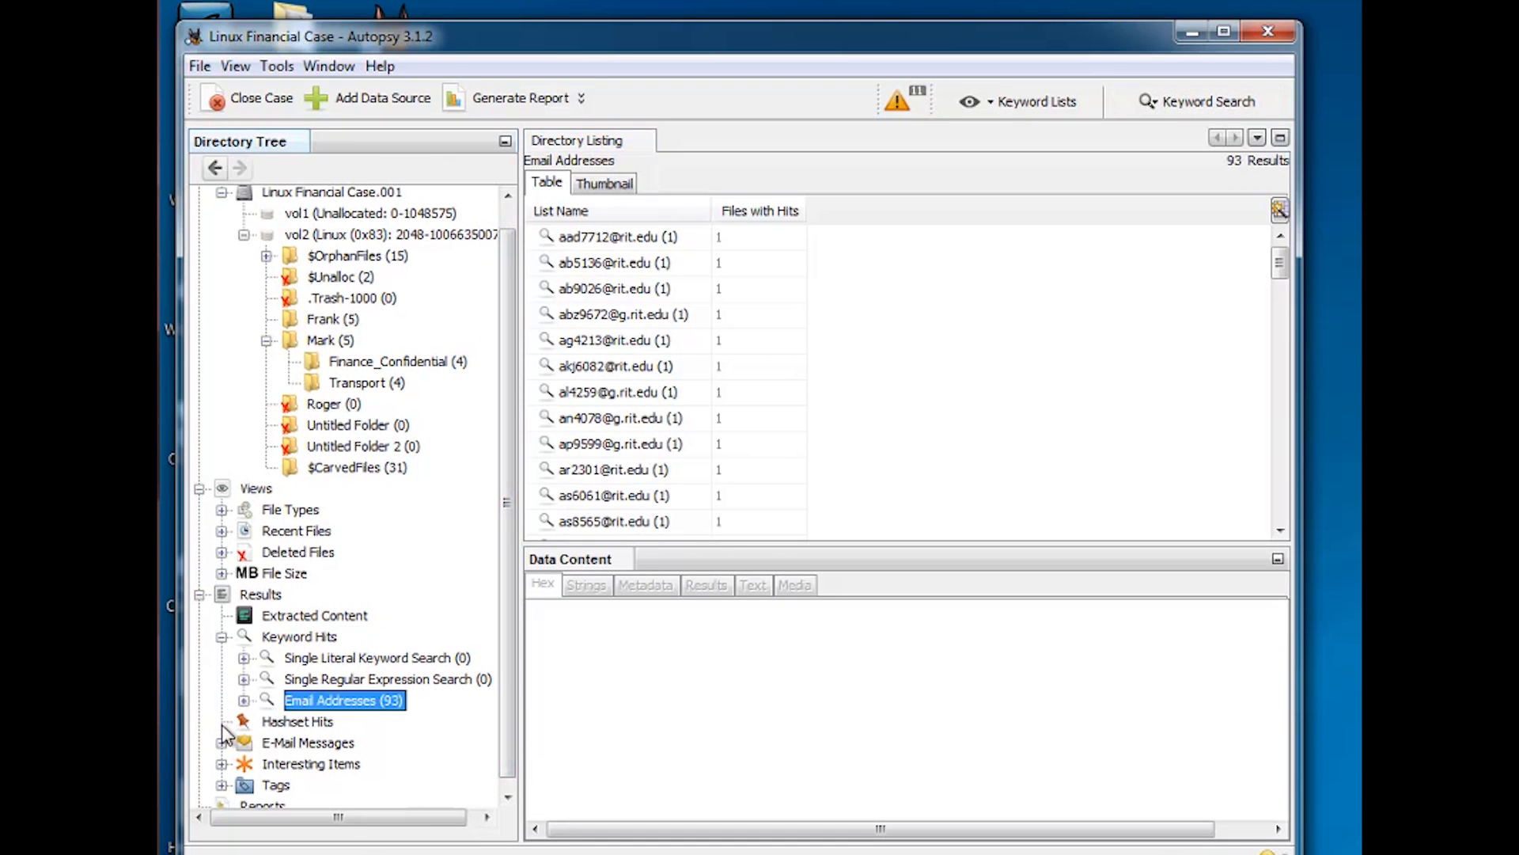
pyautogui.click(301, 723)
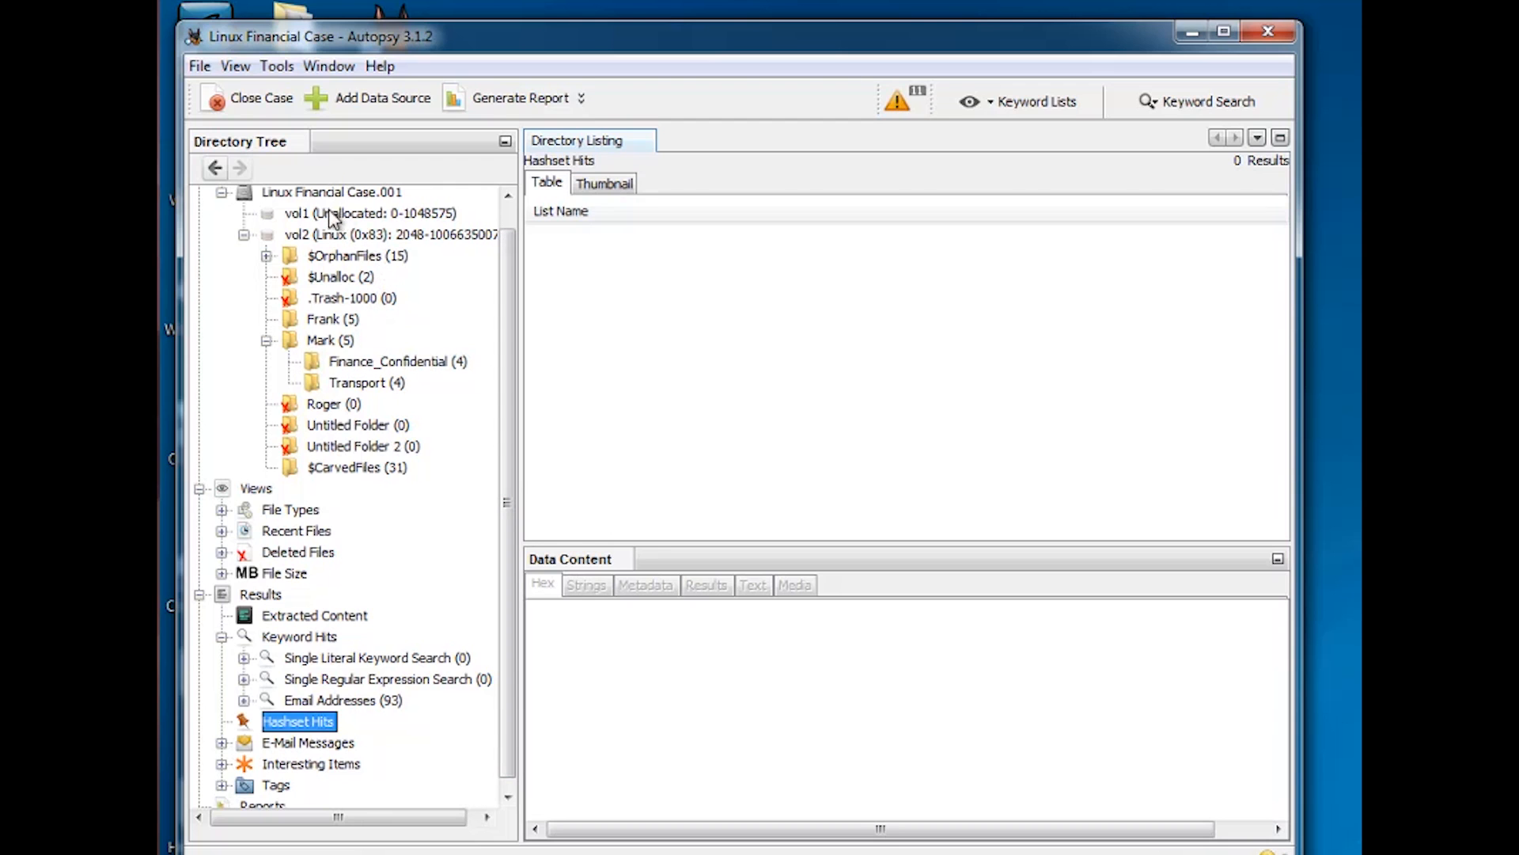
pyautogui.click(614, 187)
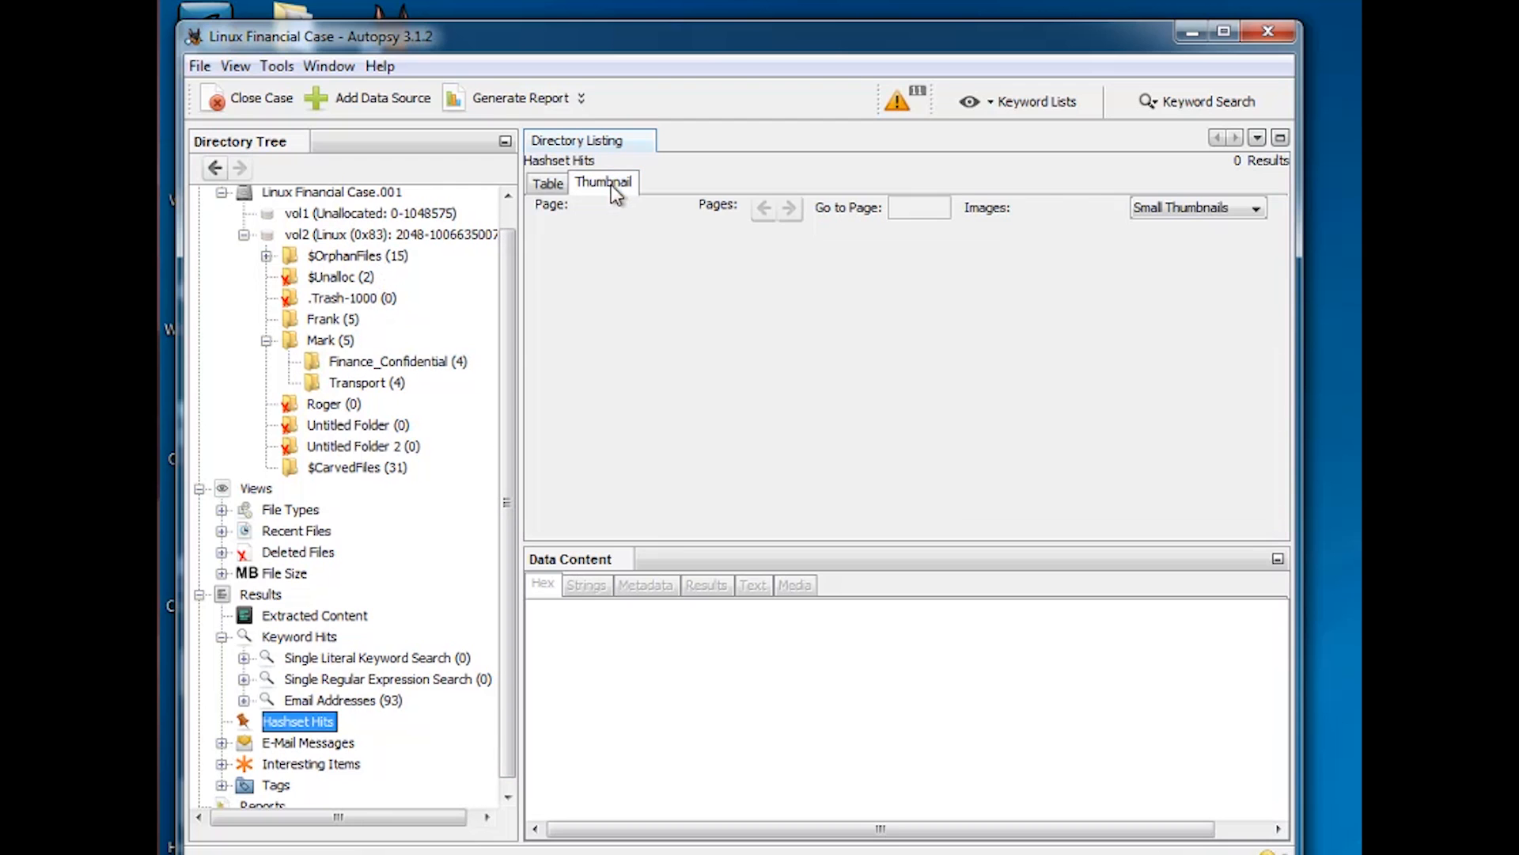
pyautogui.click(546, 183)
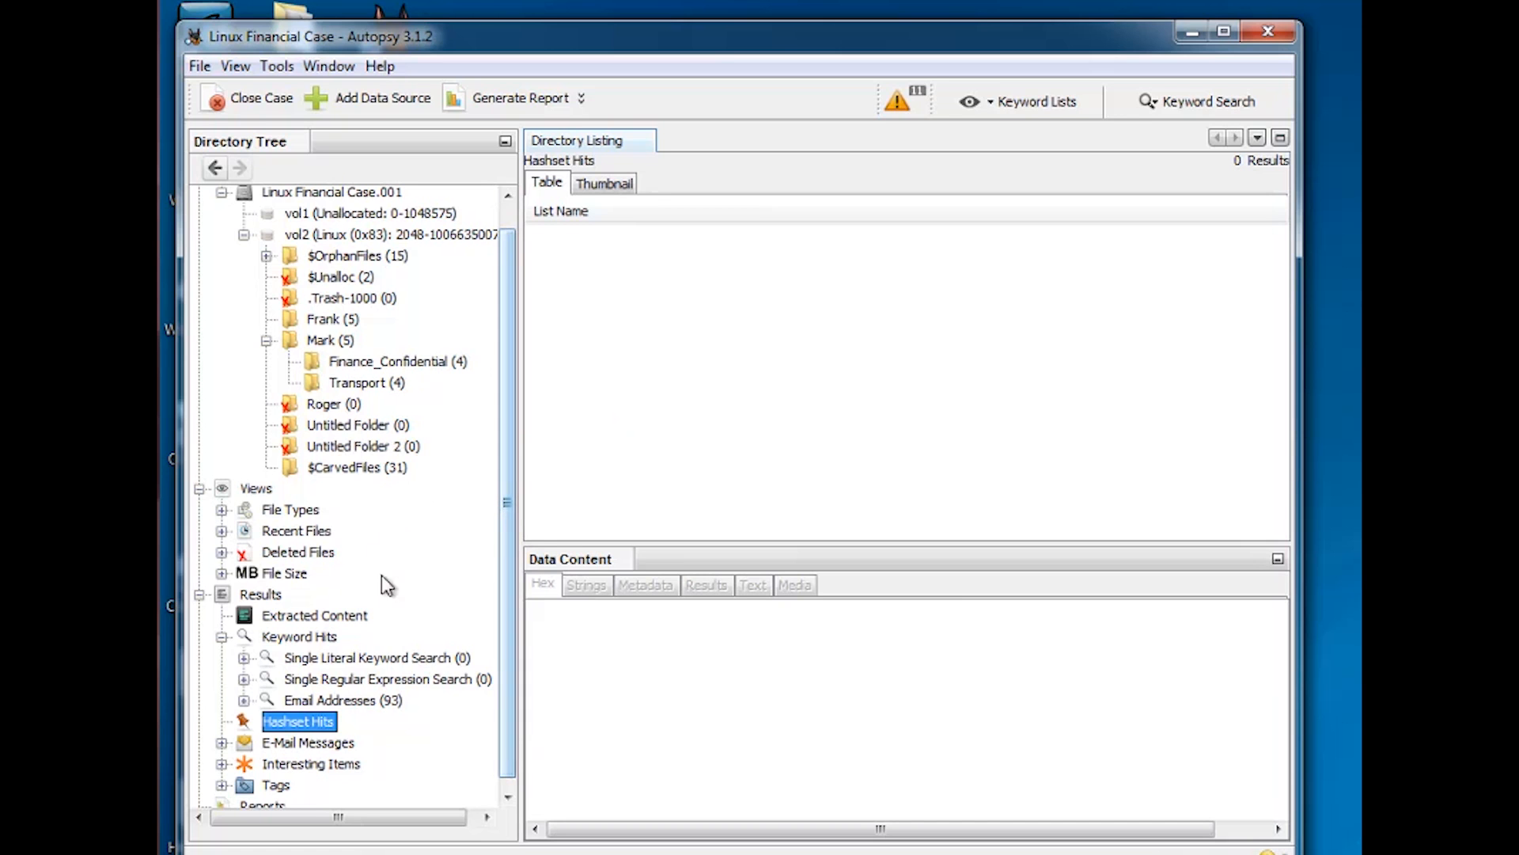
pyautogui.moveTo(508, 687)
pyautogui.mouseDown()
pyautogui.moveTo(506, 713)
pyautogui.moveTo(505, 696)
pyautogui.mouseUp()
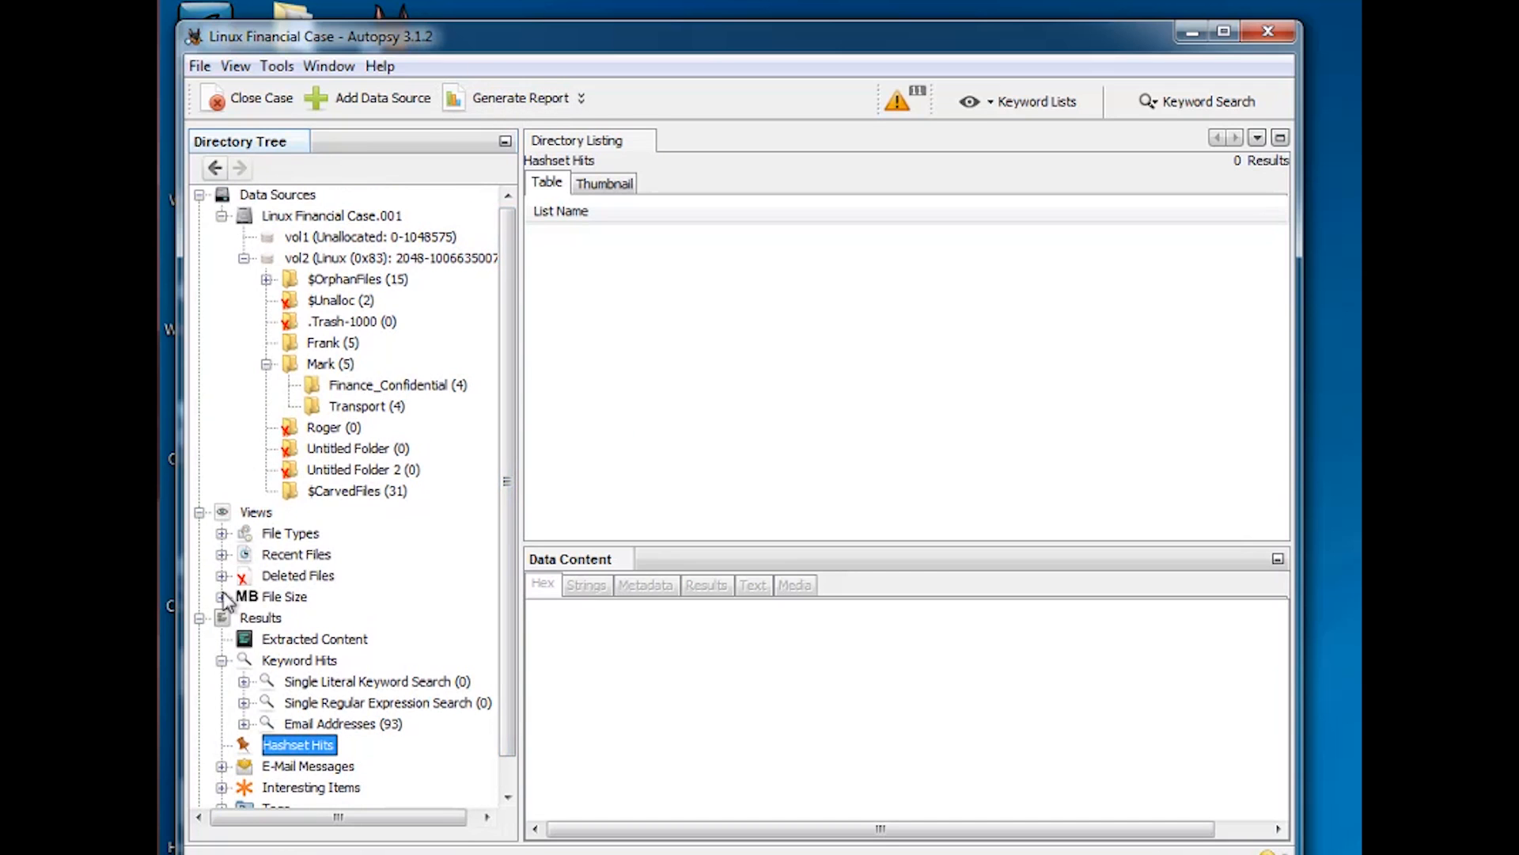
# Collapse Results to list Extracted Content, Keyword Hits, Hashset Hits, E-Mail Messages, Interesting Items and Tags
pyautogui.click(200, 619)
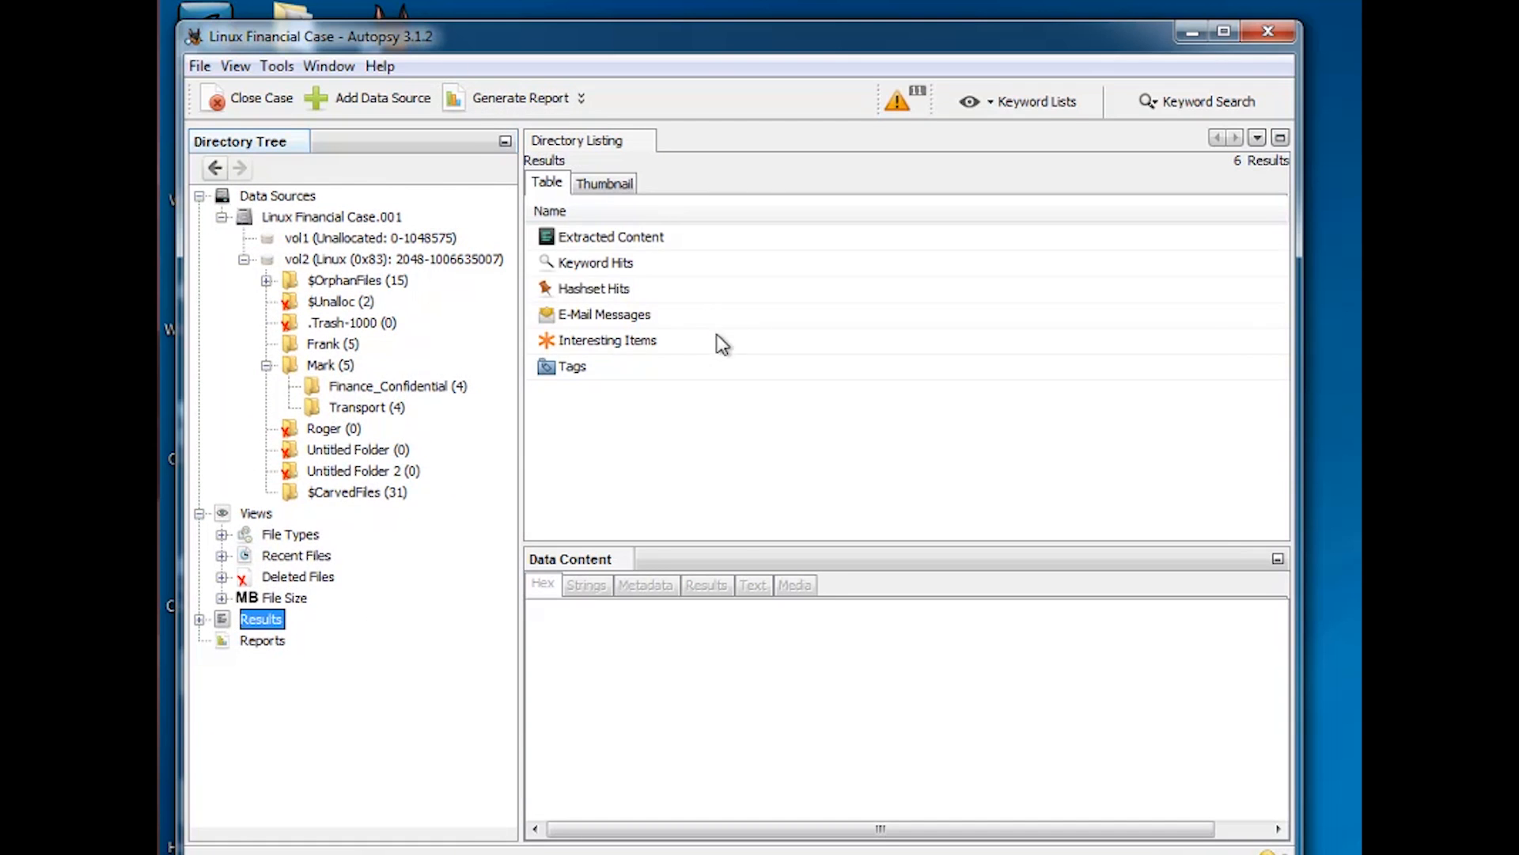